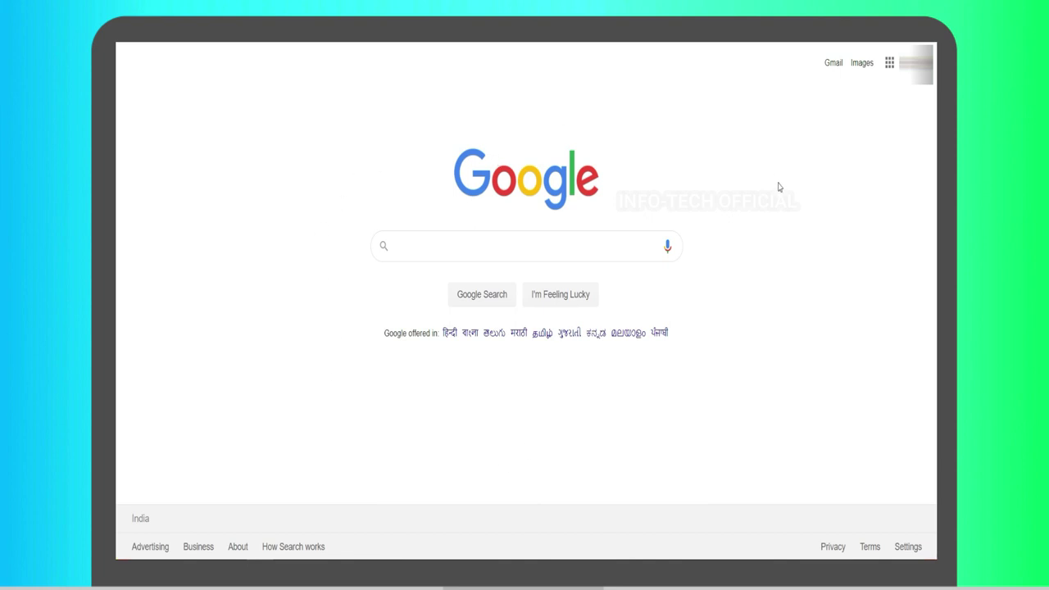
Open Google Classroom from the list of Google apps.
left_click(889, 62)
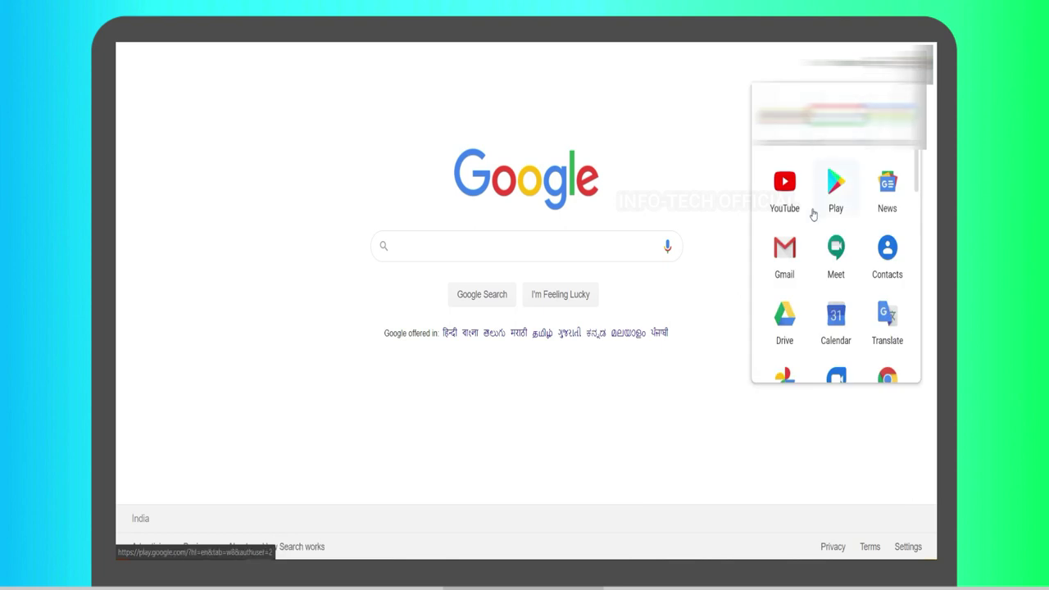
scroll(827, 279, "down", 1)
scroll(827, 278, "down", 4)
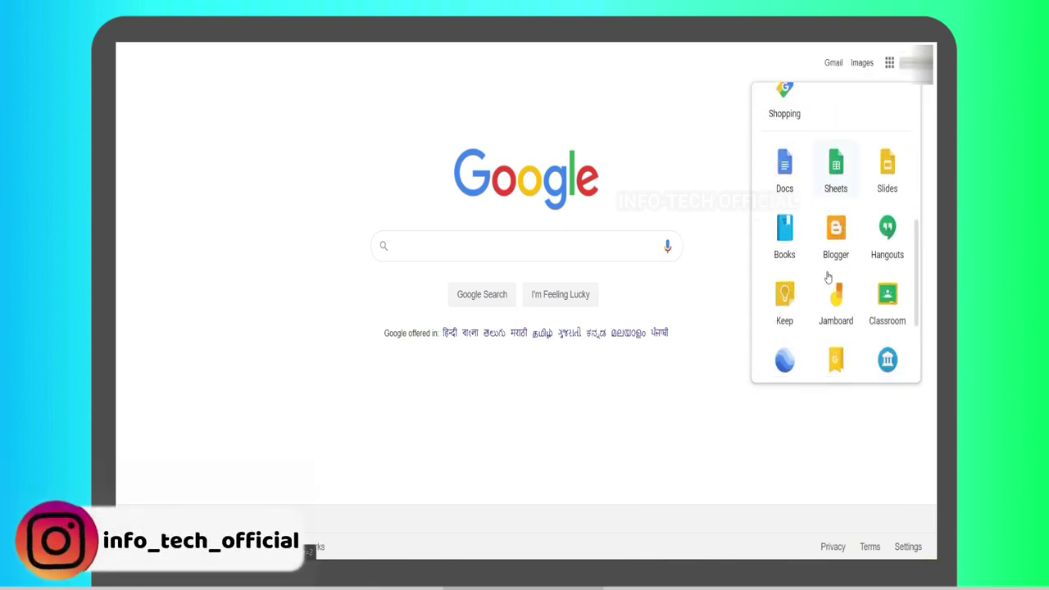
left_click(891, 263)
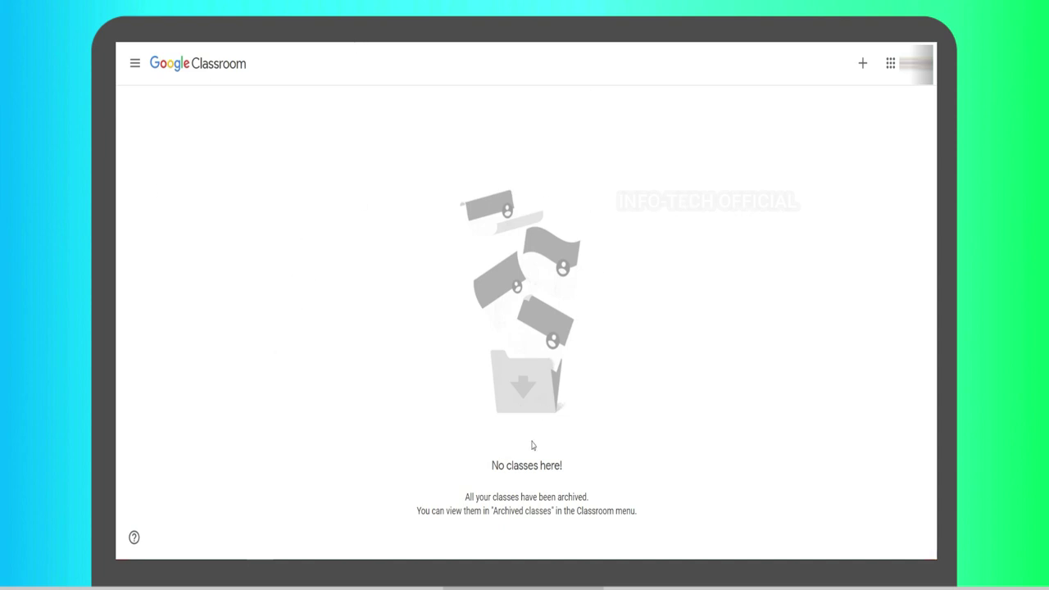
left_click_drag(492, 465, 561, 465)
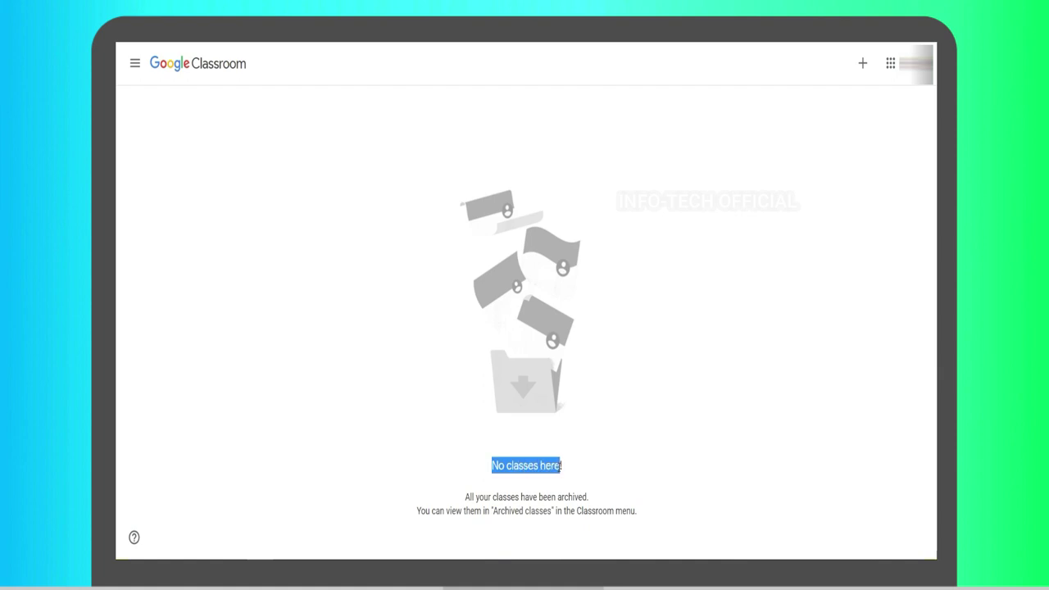
left_click(574, 282)
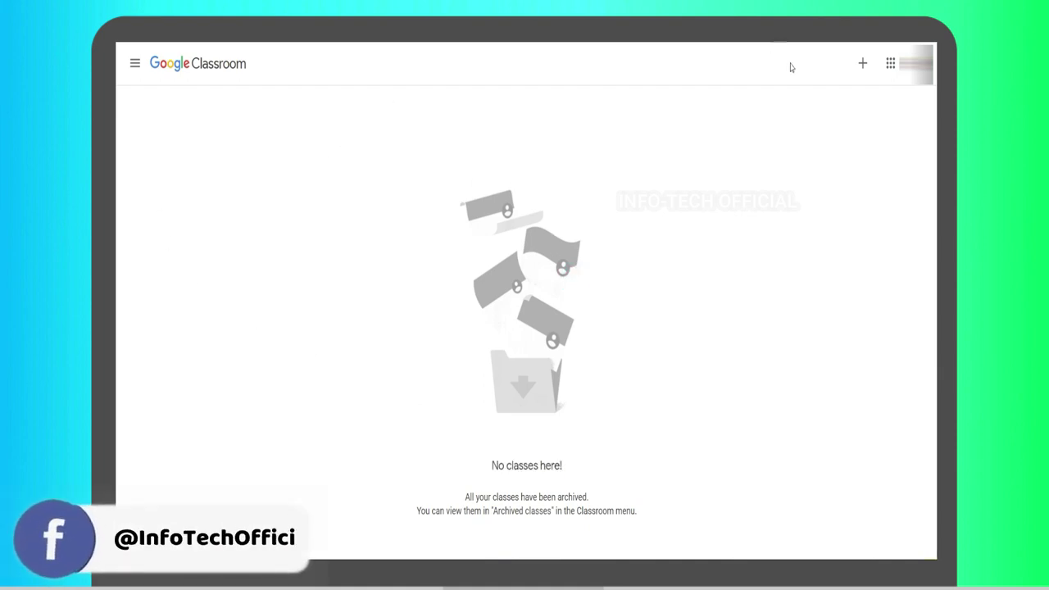
Start creating a class and accept the notice that Classroom is not being used at a school with students.
left_click(862, 69)
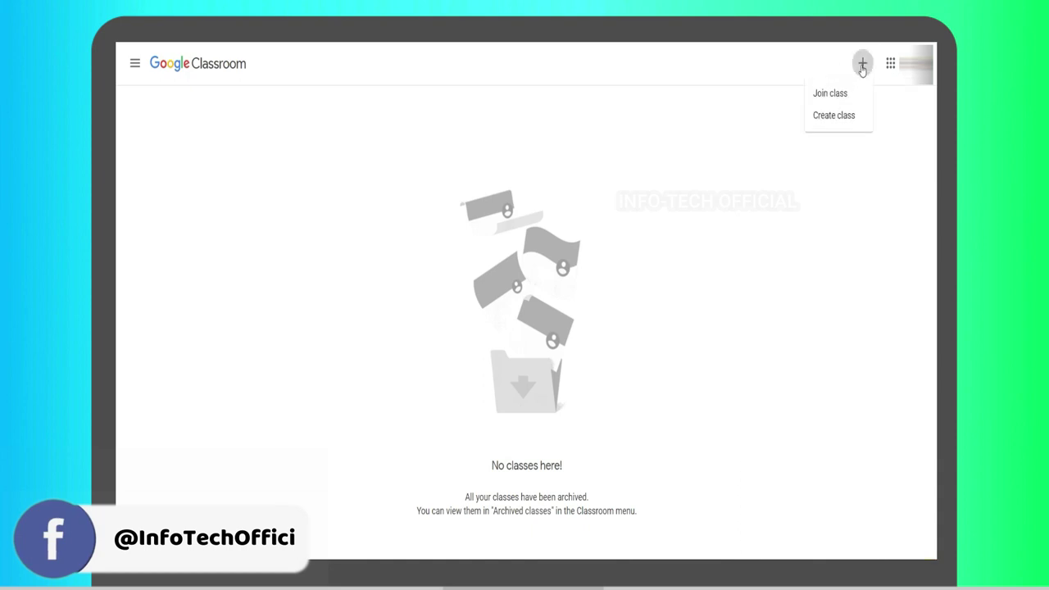
left_click(830, 116)
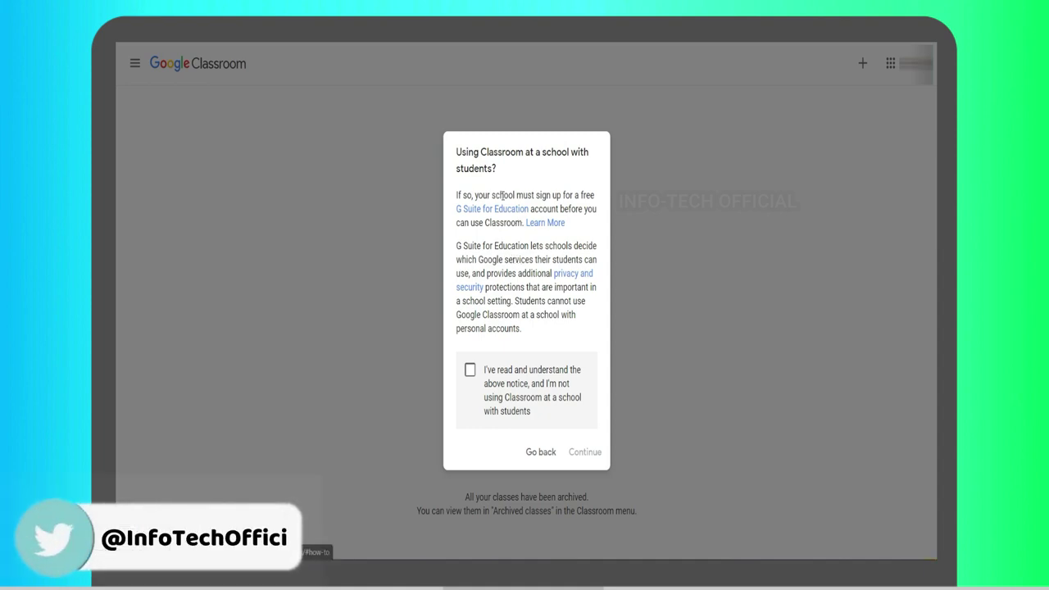
left_click(470, 369)
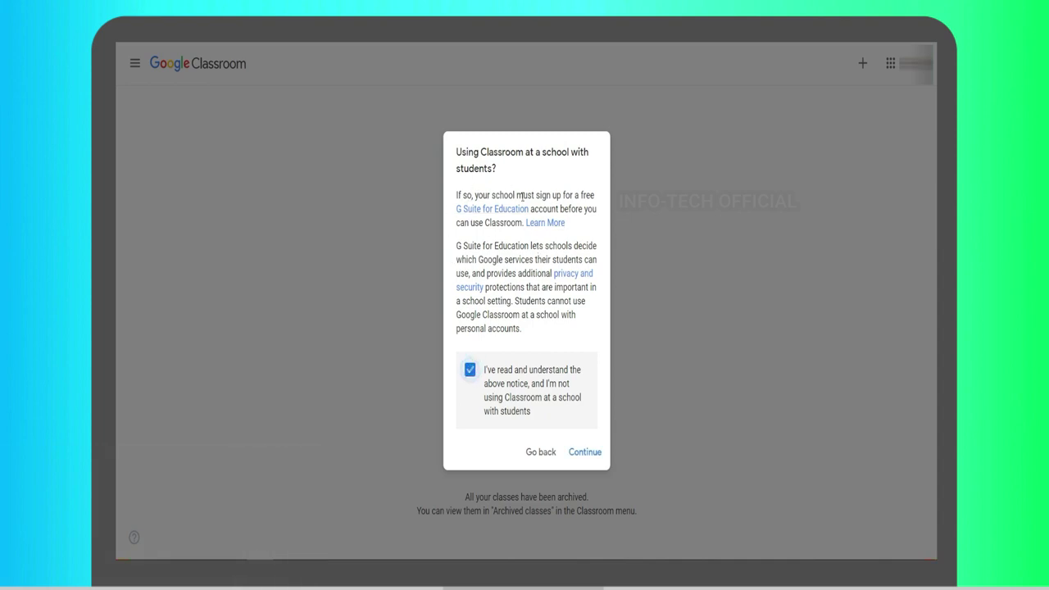
left_click(580, 453)
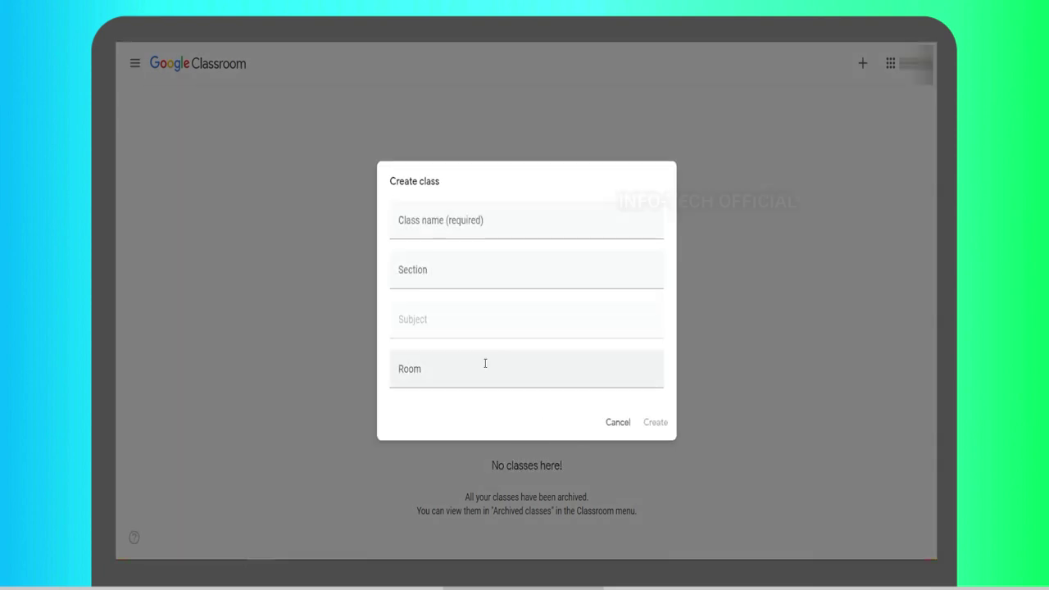
Create the class with the name 12th, section A and subject Tamil, leaving the room empty.
left_click(433, 212)
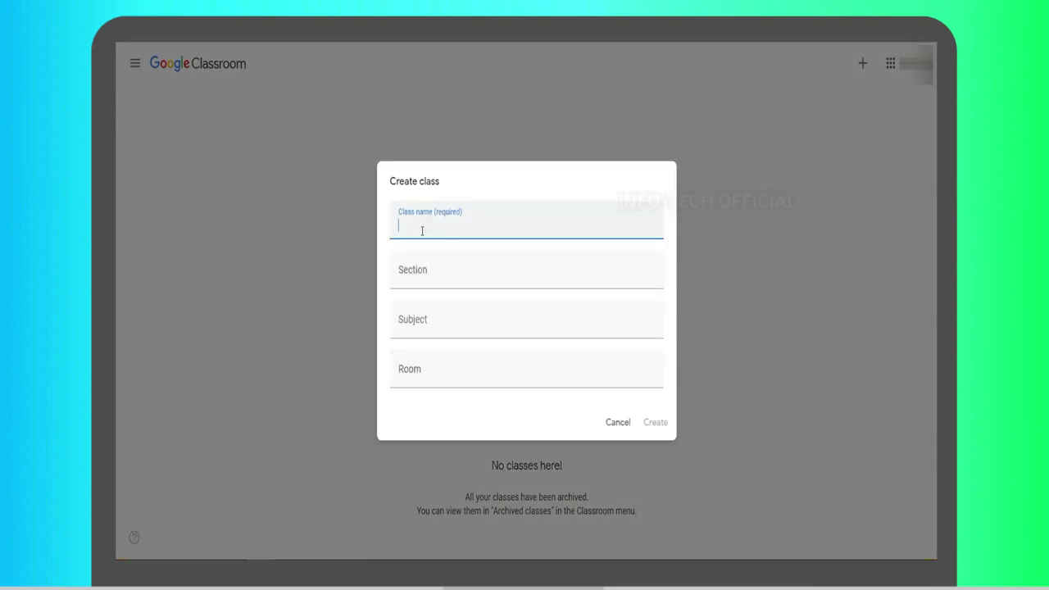
type("3")
key("BackSpace")
type("12th")
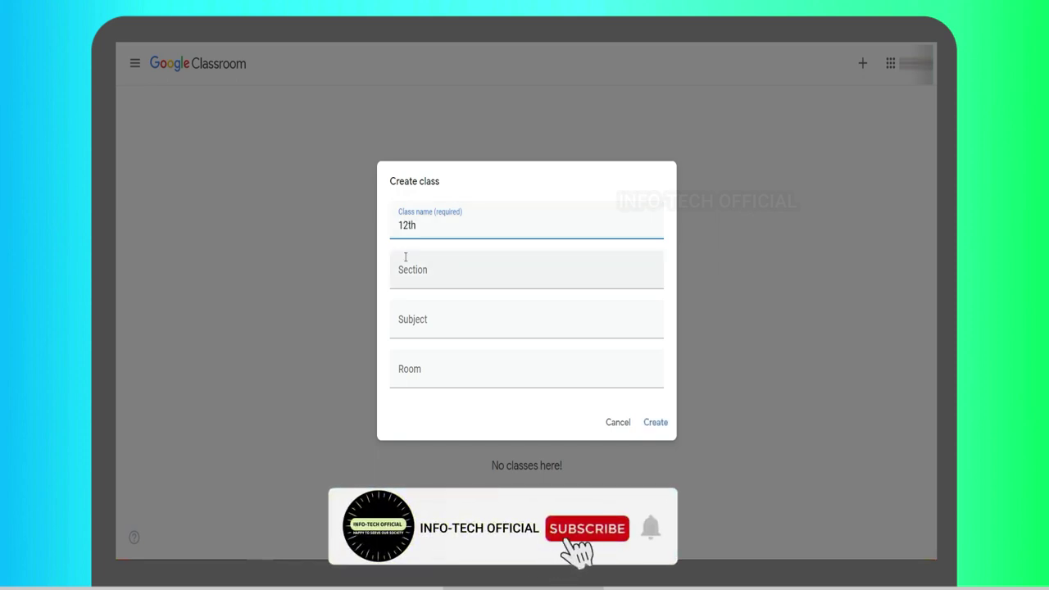
left_click(417, 282)
type("A")
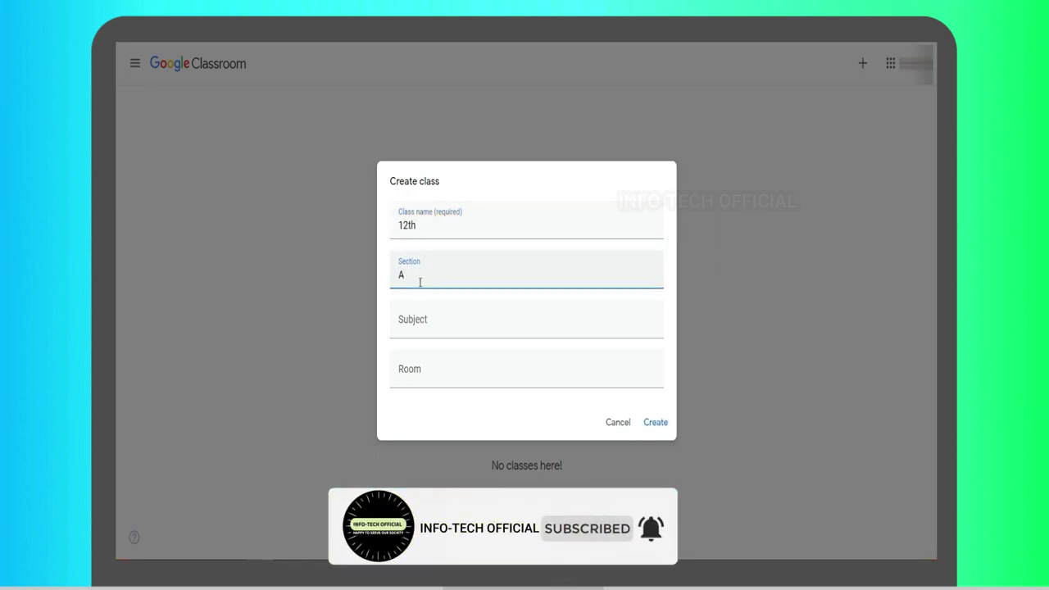
left_click(418, 328)
type("Ta")
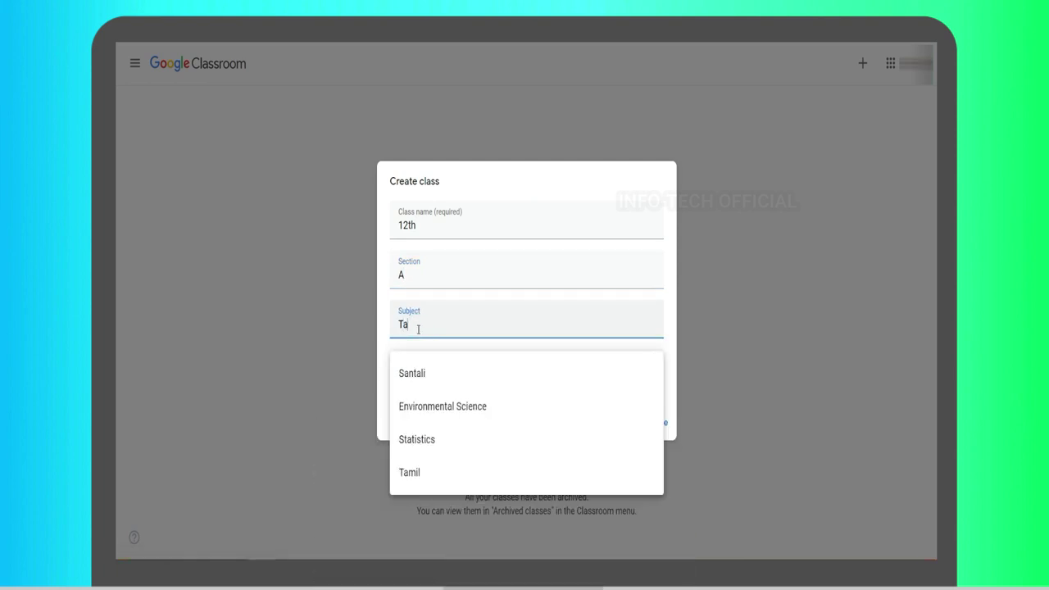
type("mil")
left_click(414, 373)
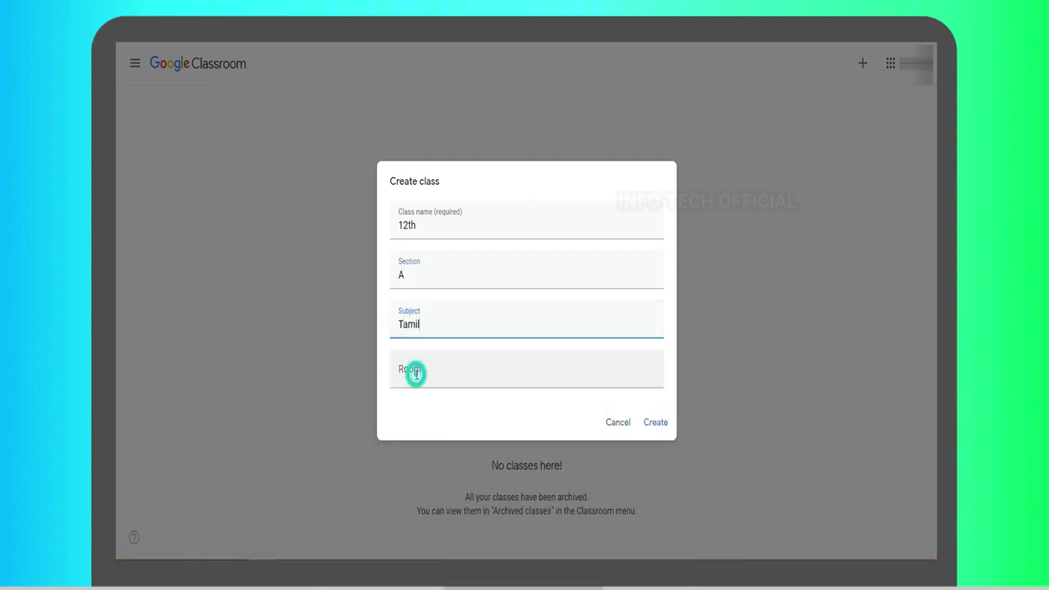
left_click(418, 373)
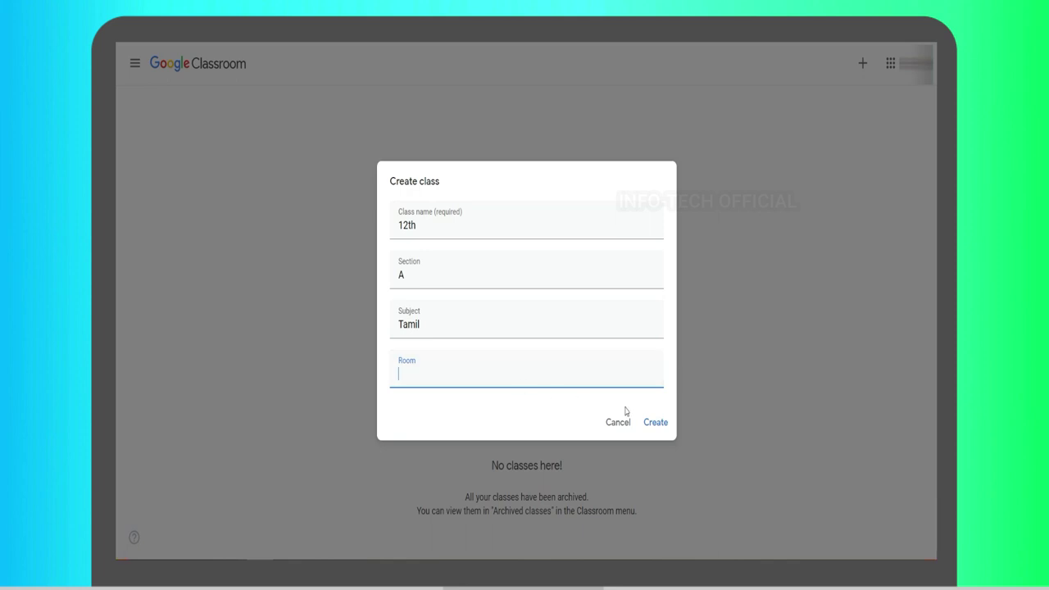
left_click(652, 427)
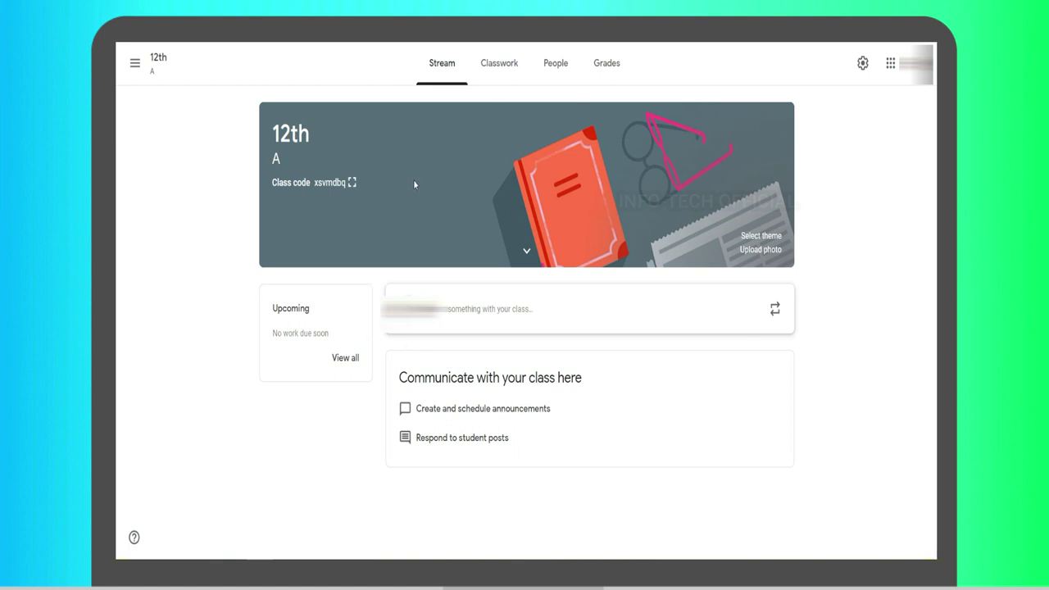
Go from the new class to the overview of all classes.
left_click(135, 64)
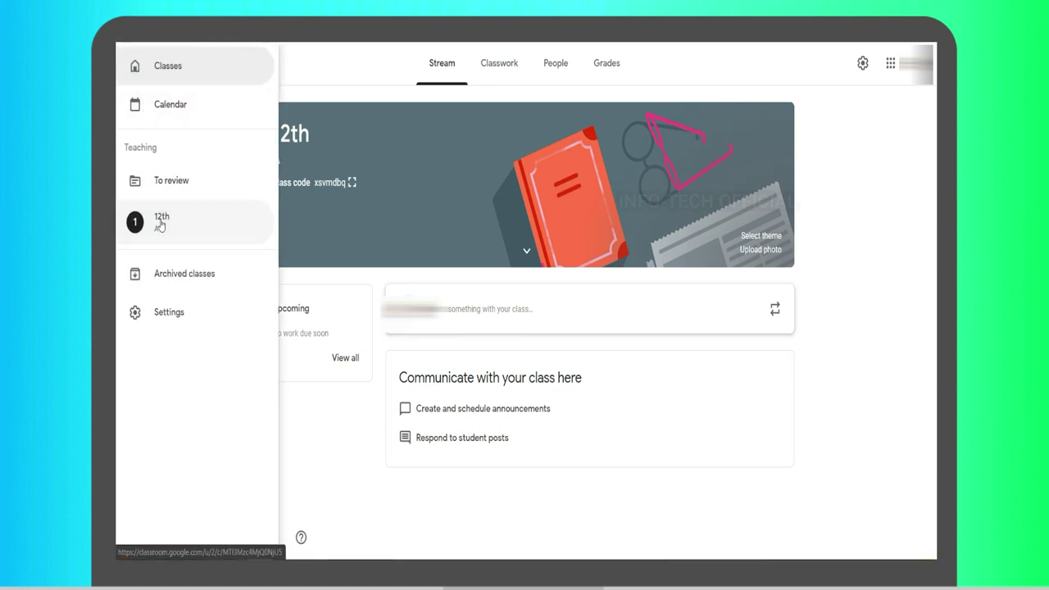
left_click(187, 75)
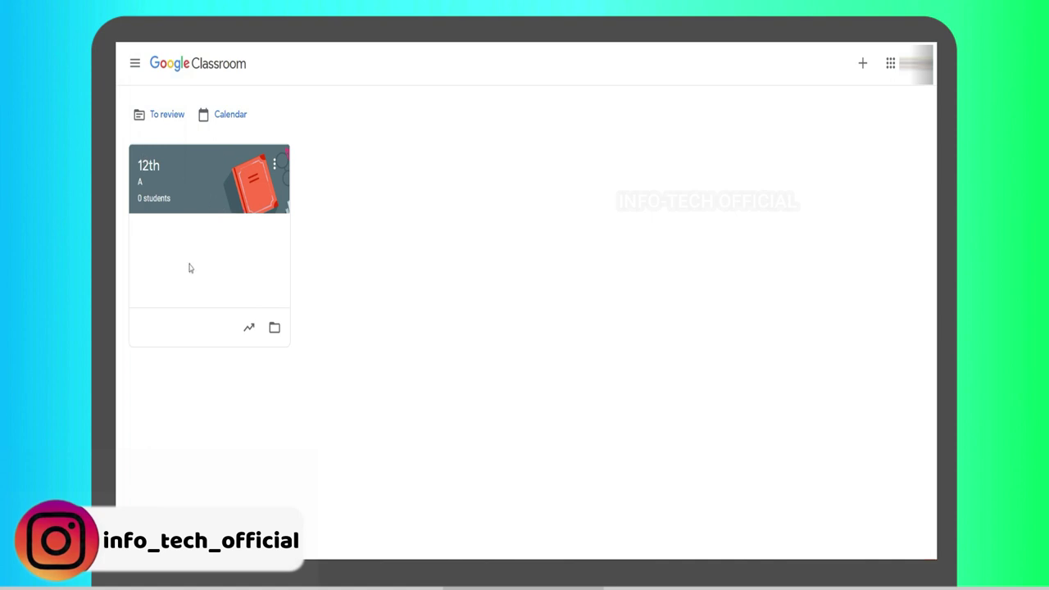
left_click(863, 66)
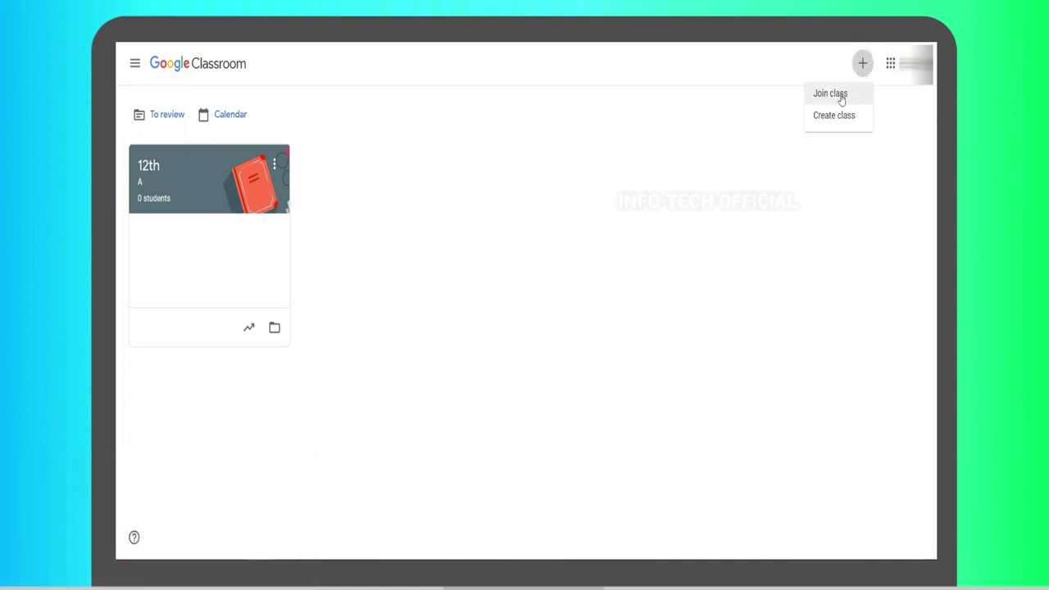
left_click(834, 116)
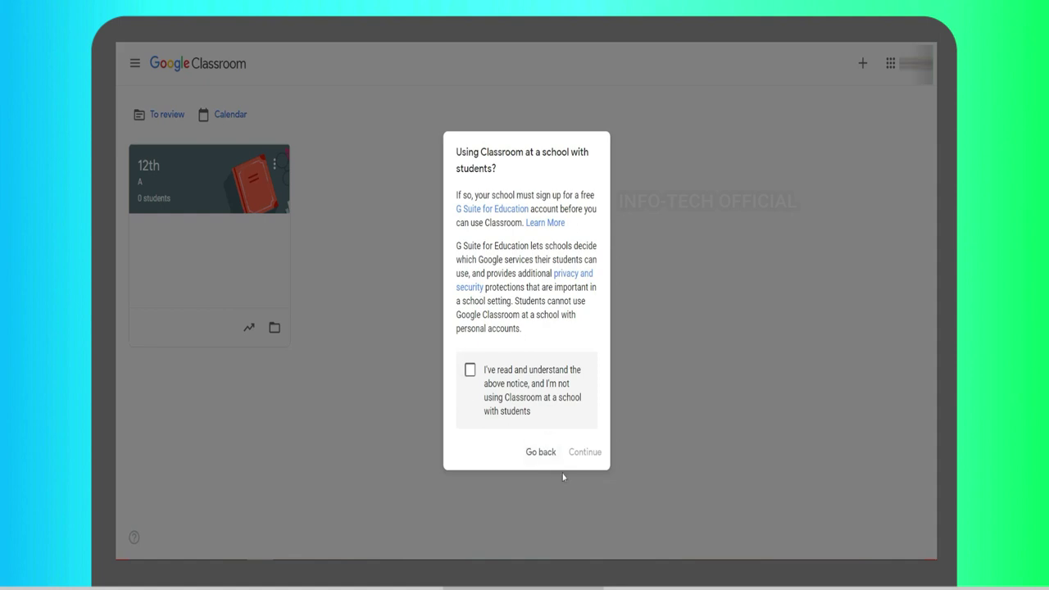
left_click(541, 453)
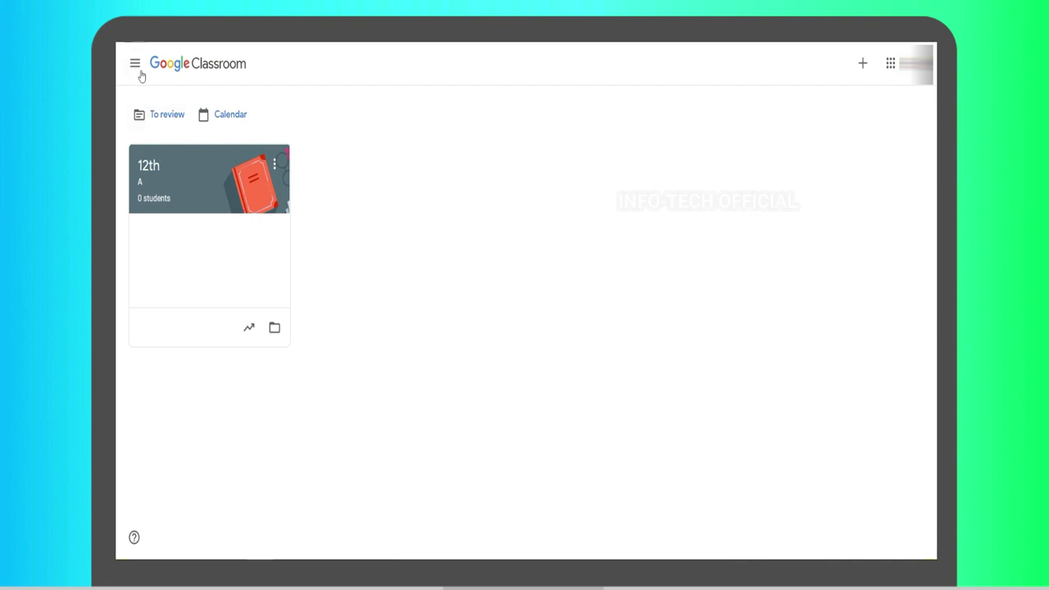
Open the 12th class and add a topic named Lesson 1 to its classwork.
left_click(221, 194)
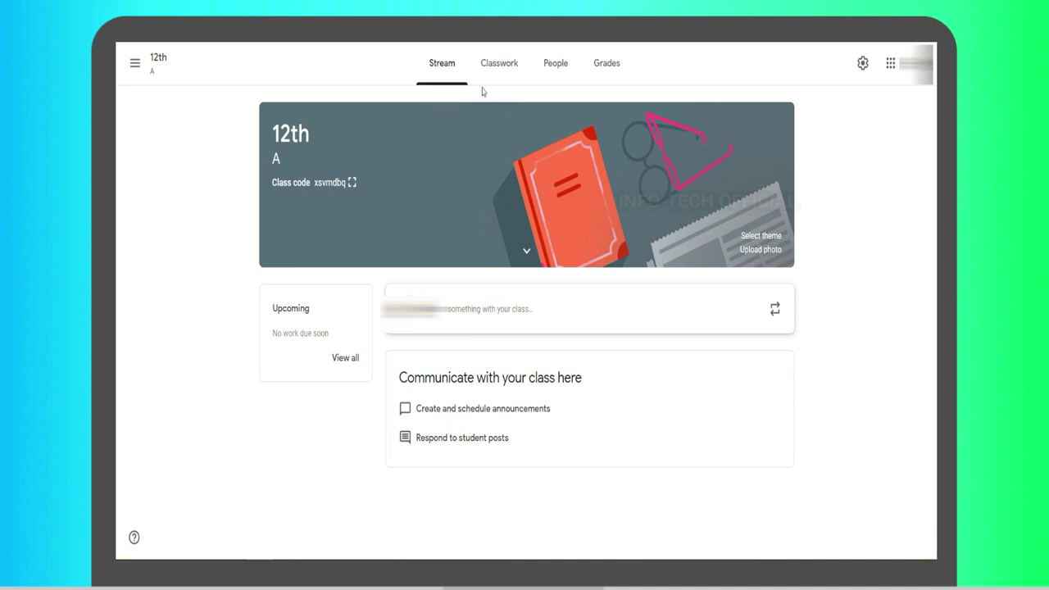
left_click(495, 65)
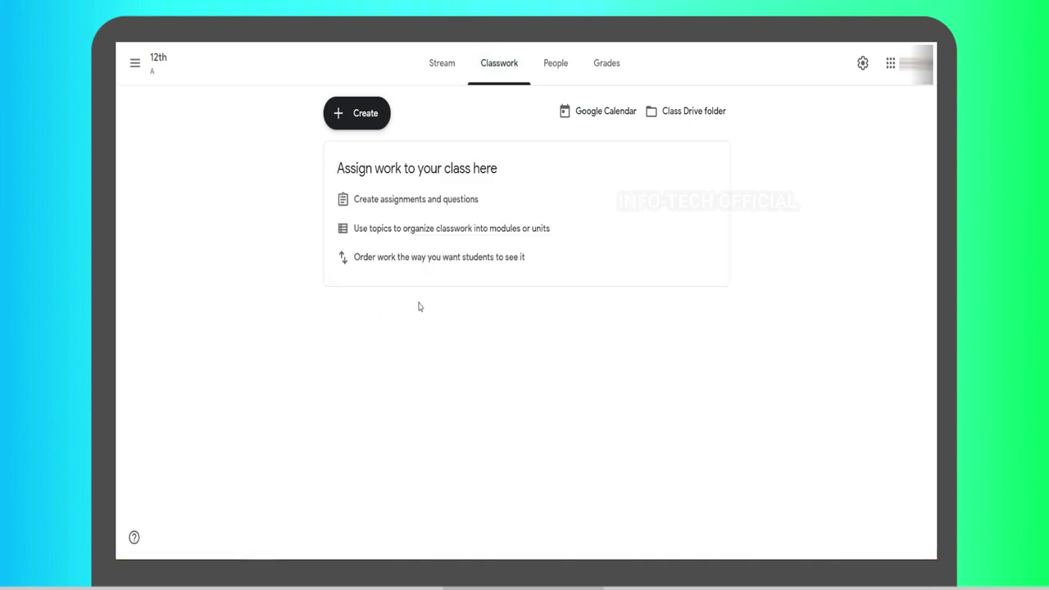
left_click(359, 120)
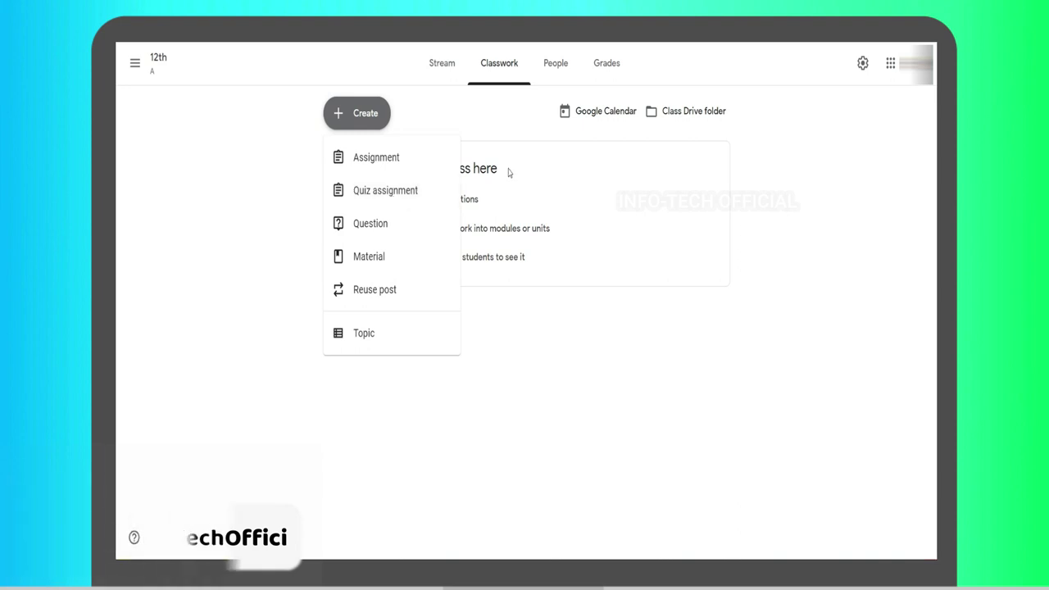
left_click(378, 346)
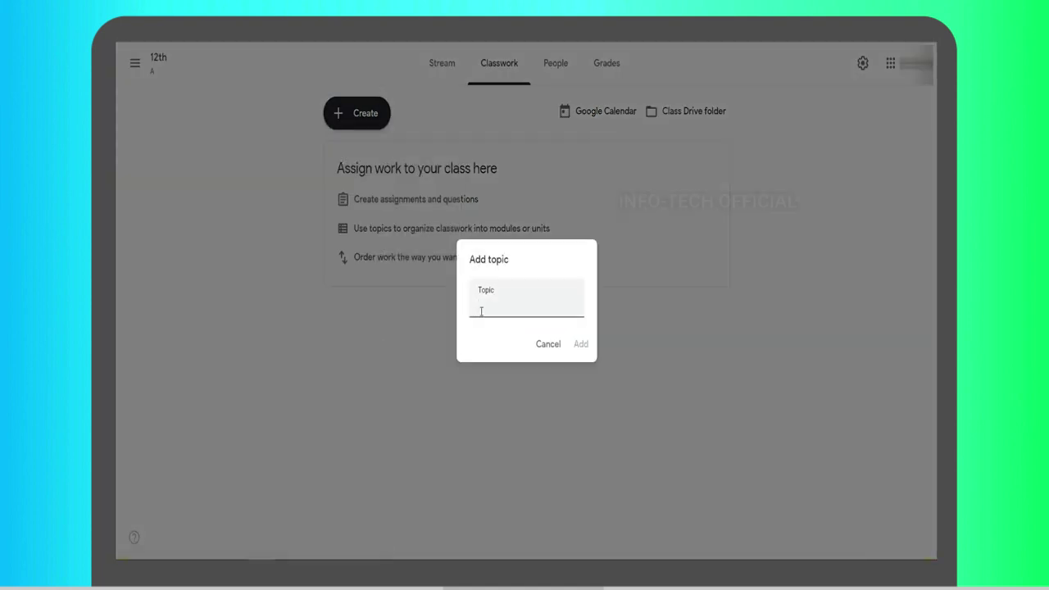
type("Lesson 1")
key("Return")
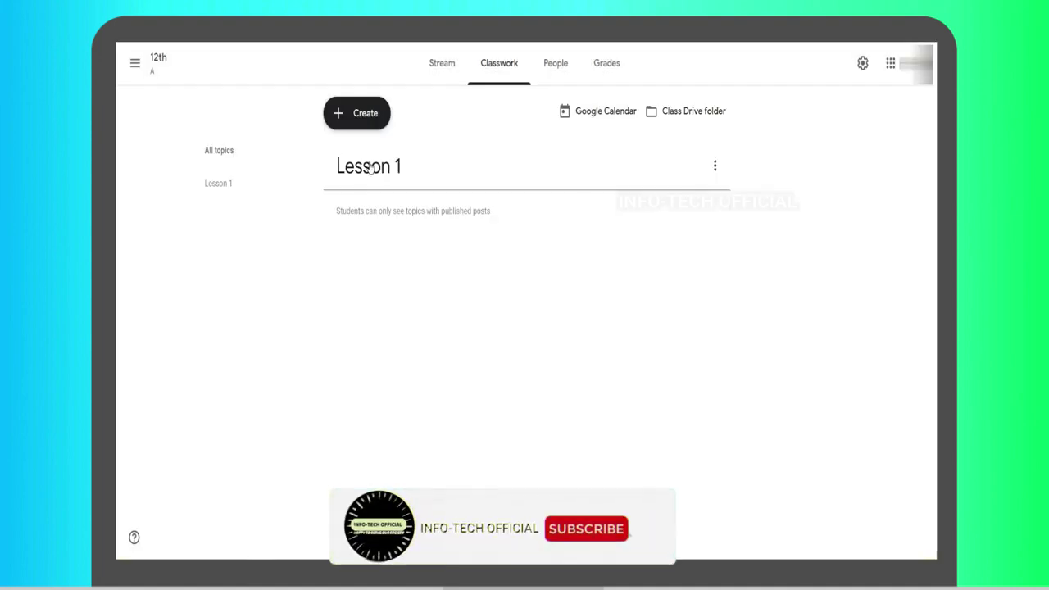
Create a new classwork material with the title "2 mark", leaving the description empty.
left_click(361, 124)
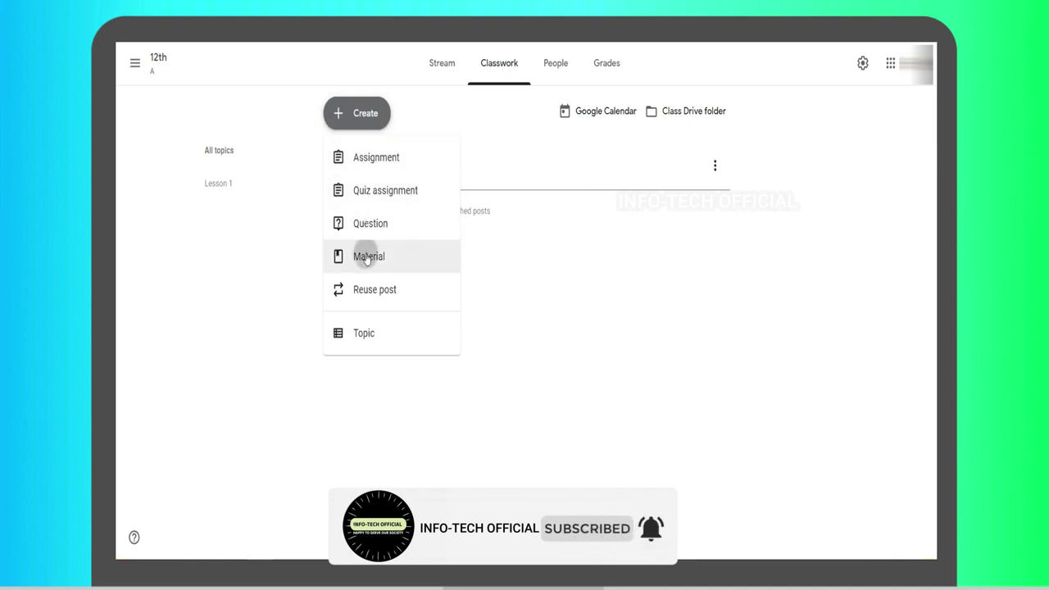
left_click(366, 257)
left_click(208, 120)
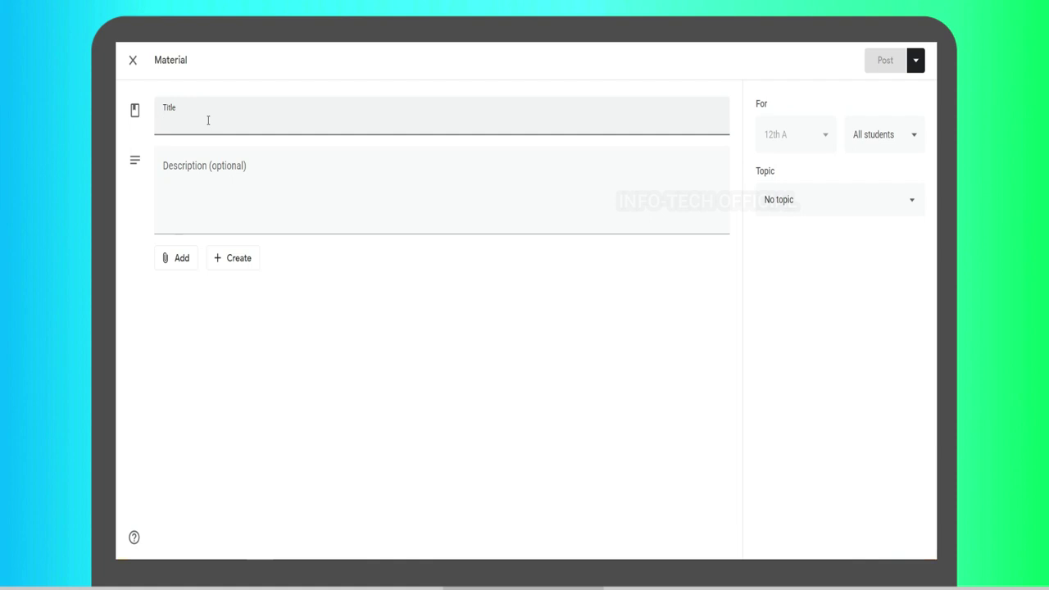
type("2 mark")
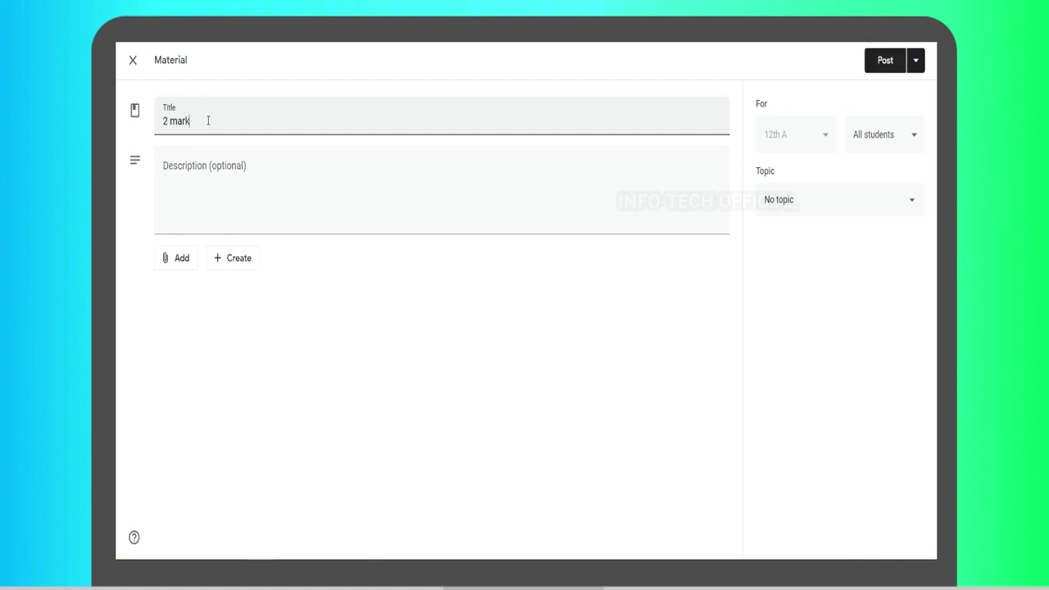
left_click(199, 193)
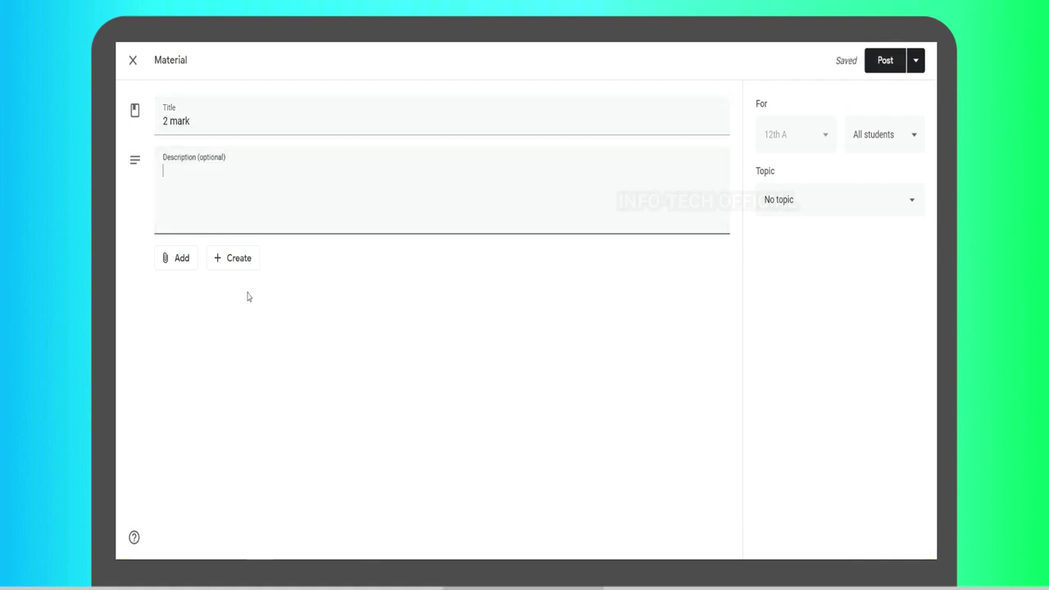
Attach the file Book1 from the computer's Documents folder to the material and view the available posting options.
left_click(174, 267)
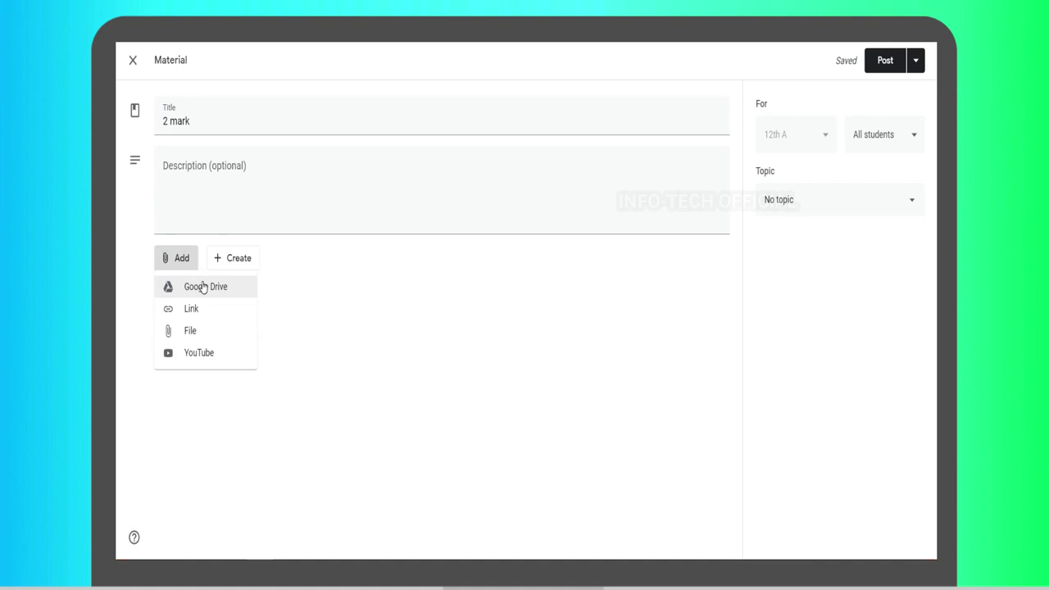
left_click(196, 330)
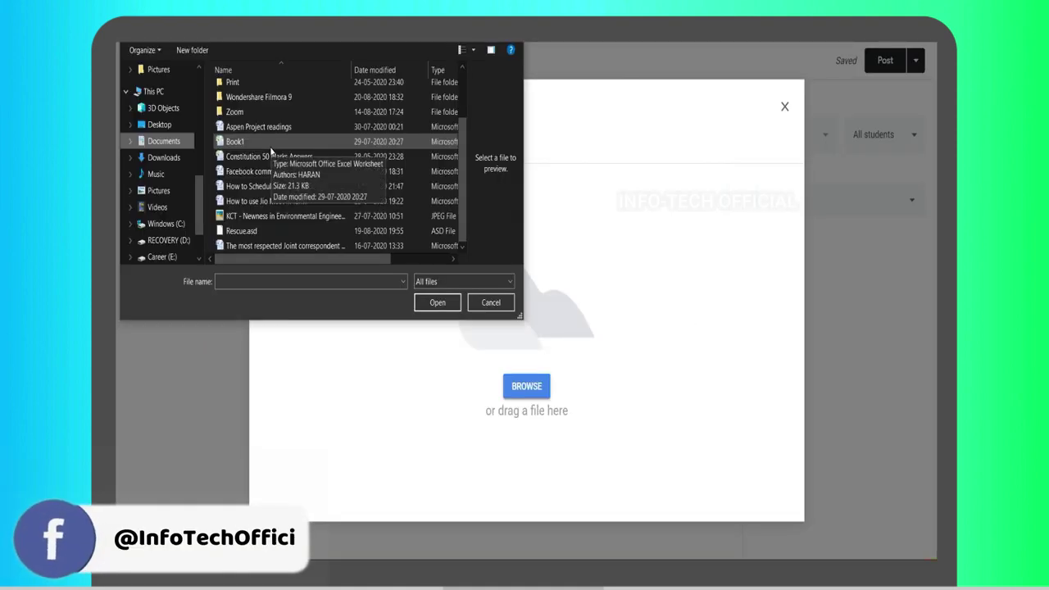
left_click(270, 149)
left_click(438, 303)
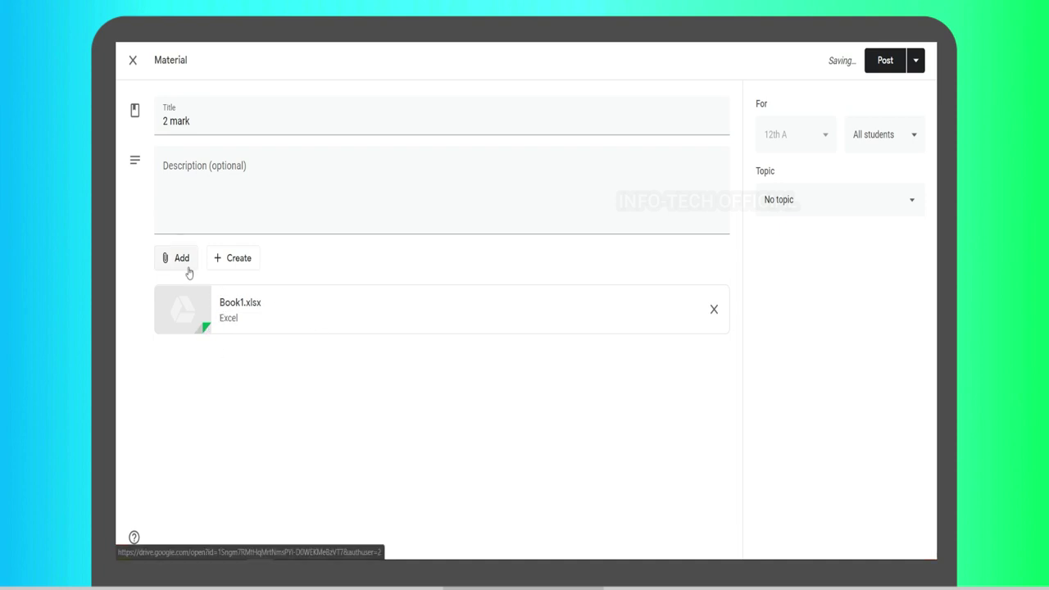
left_click(916, 62)
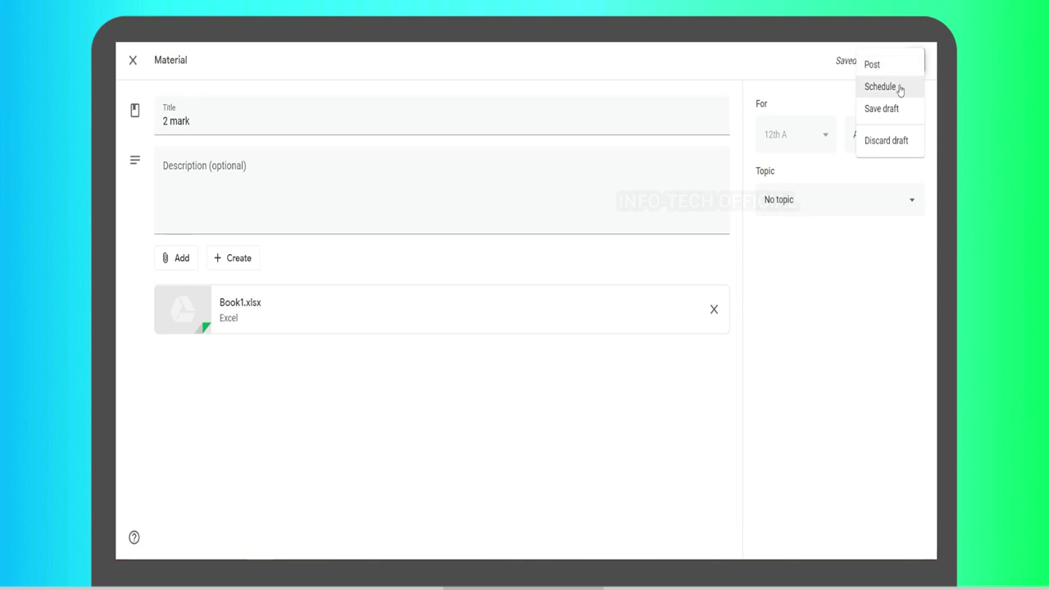
left_click(830, 283)
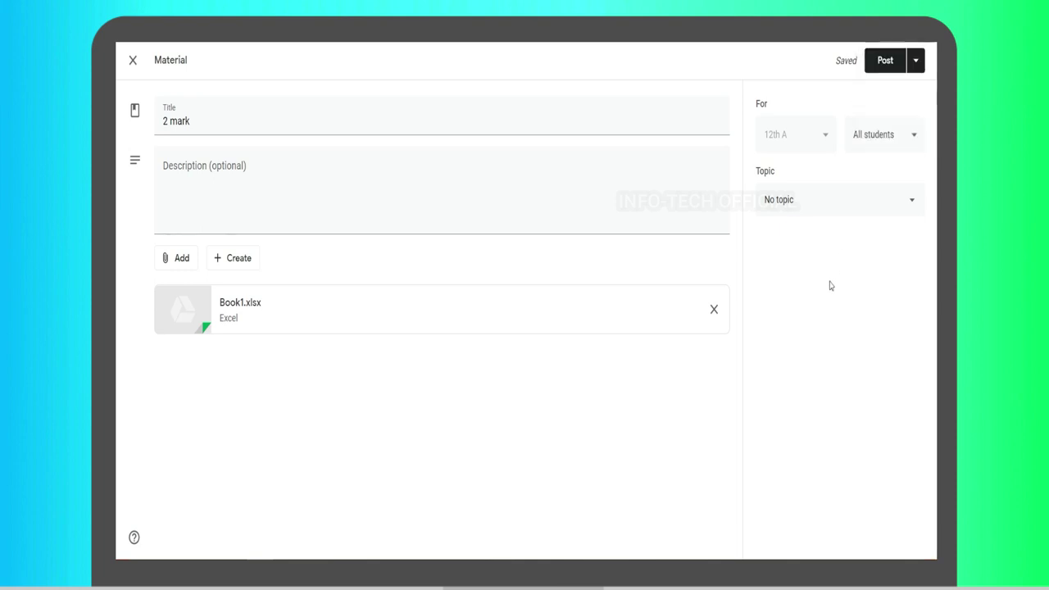
Check the attachment creation options, keep the material addressed to all students, and assign it to the topic Lesson 1.
left_click(235, 261)
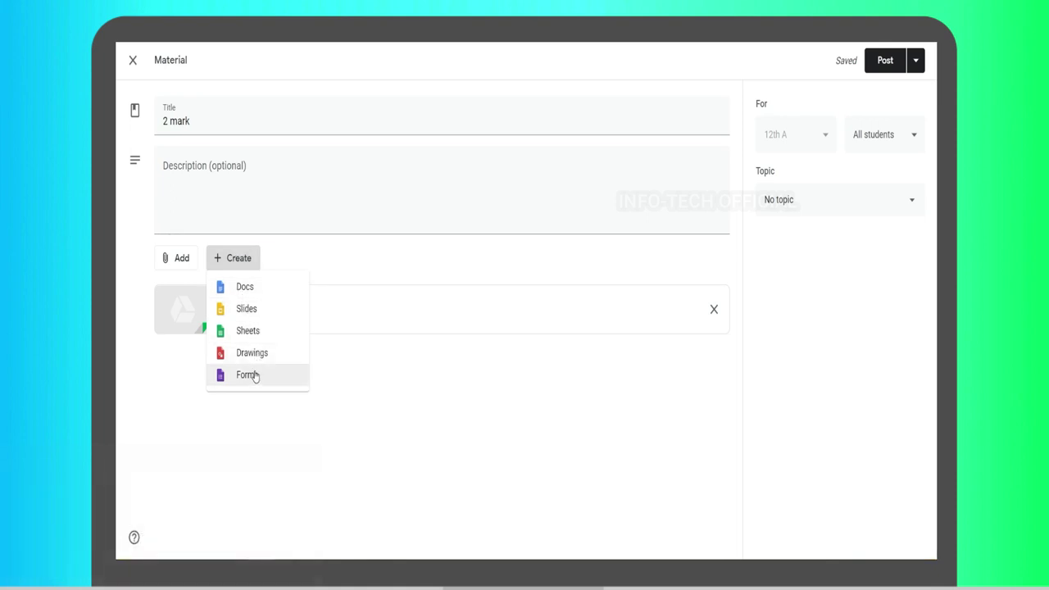
left_click(357, 418)
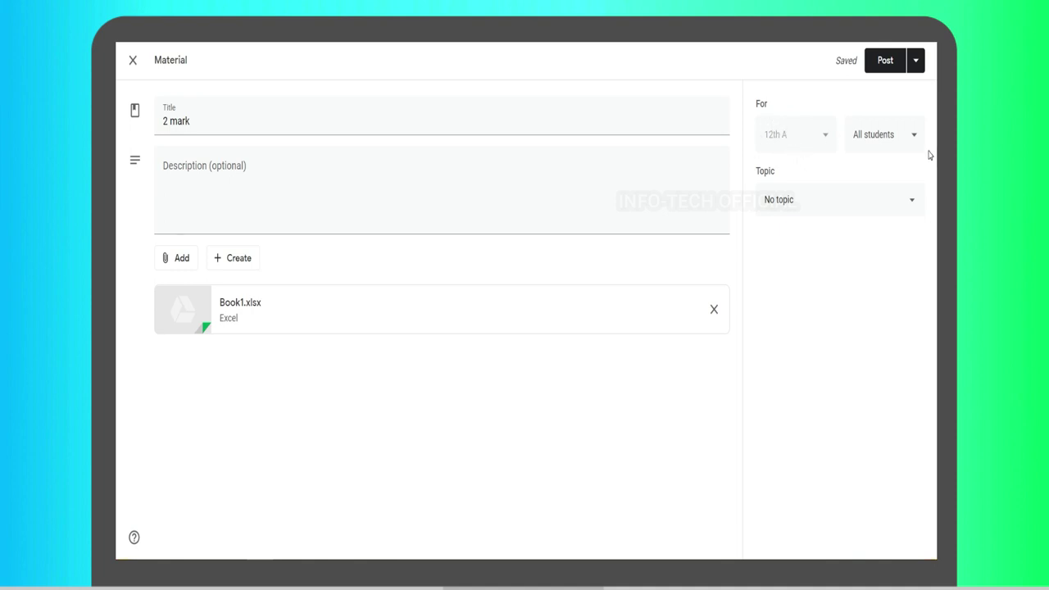
left_click(902, 146)
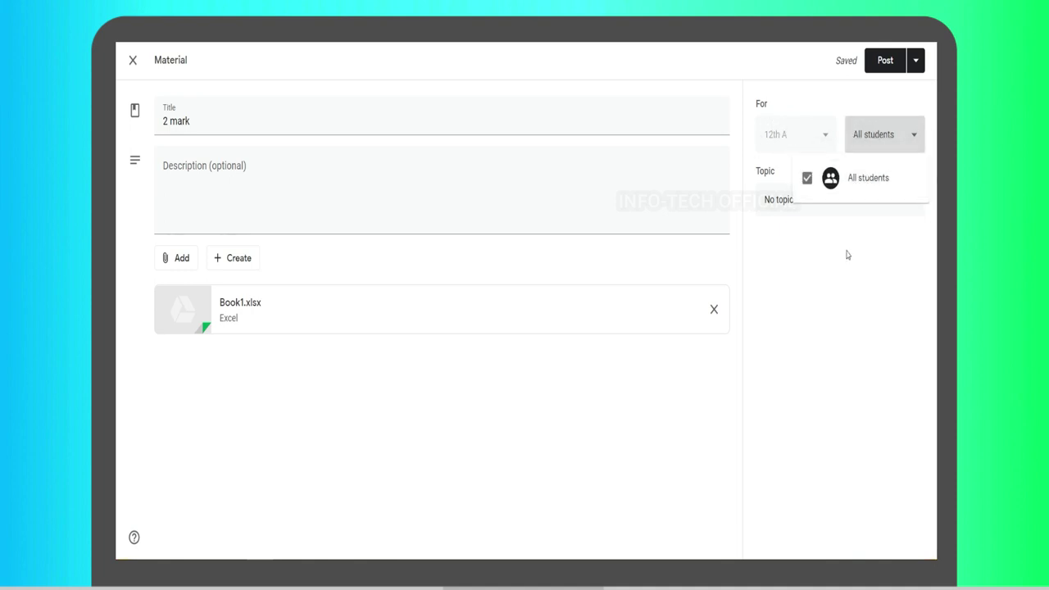
left_click(870, 286)
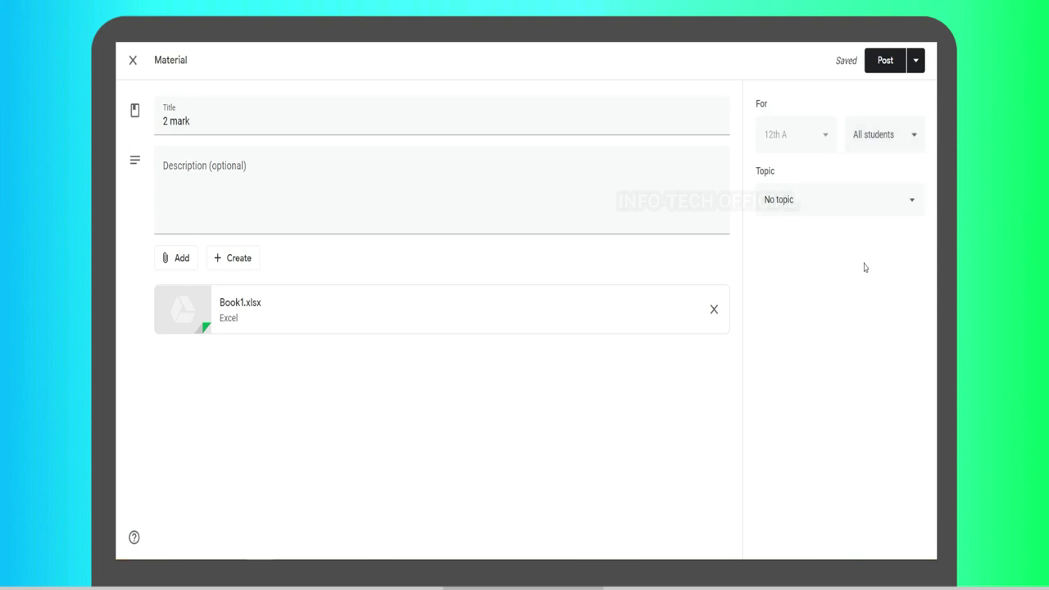
left_click(855, 204)
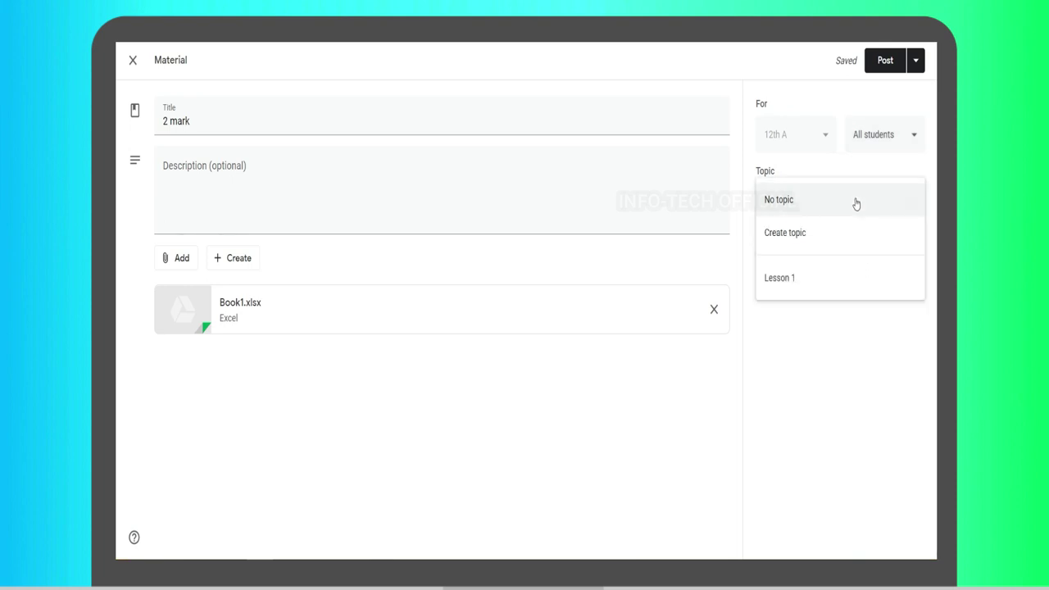
left_click(792, 284)
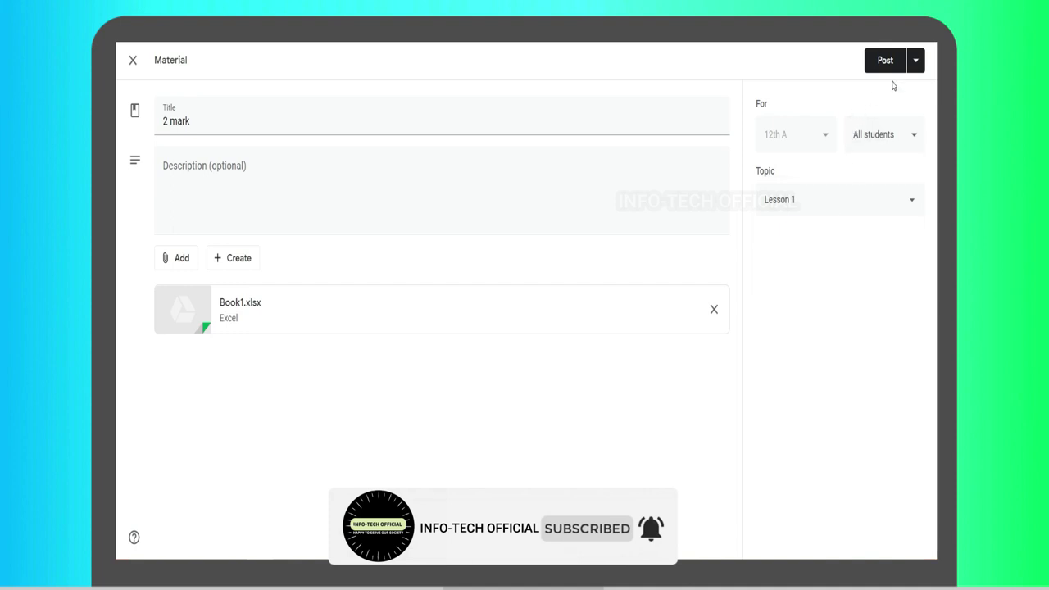
Give the material the description "Read out", post it and review its entry in the classwork.
left_click(256, 173)
type("Read out")
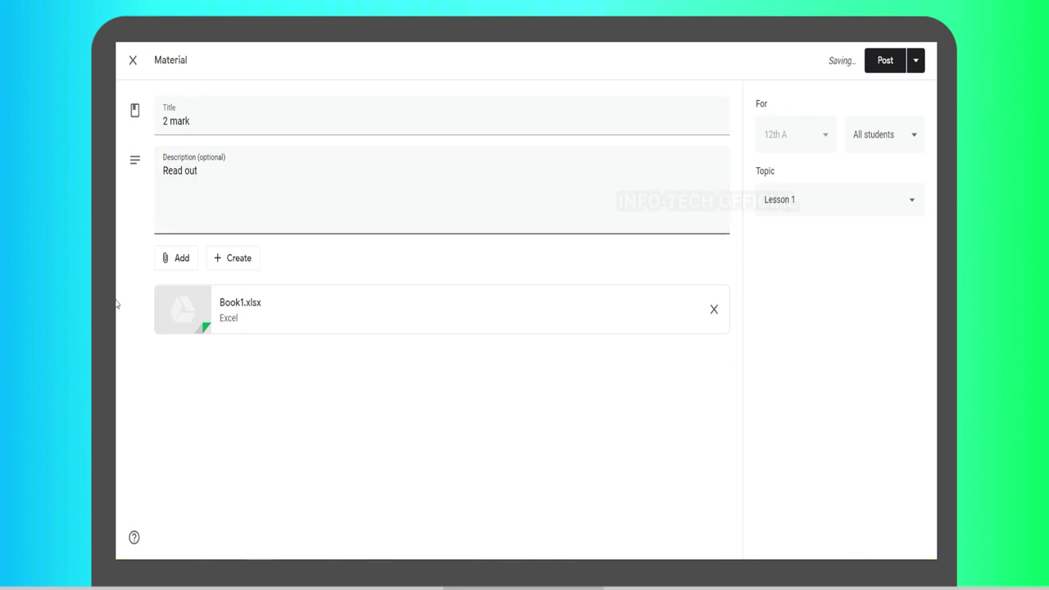
left_click(881, 65)
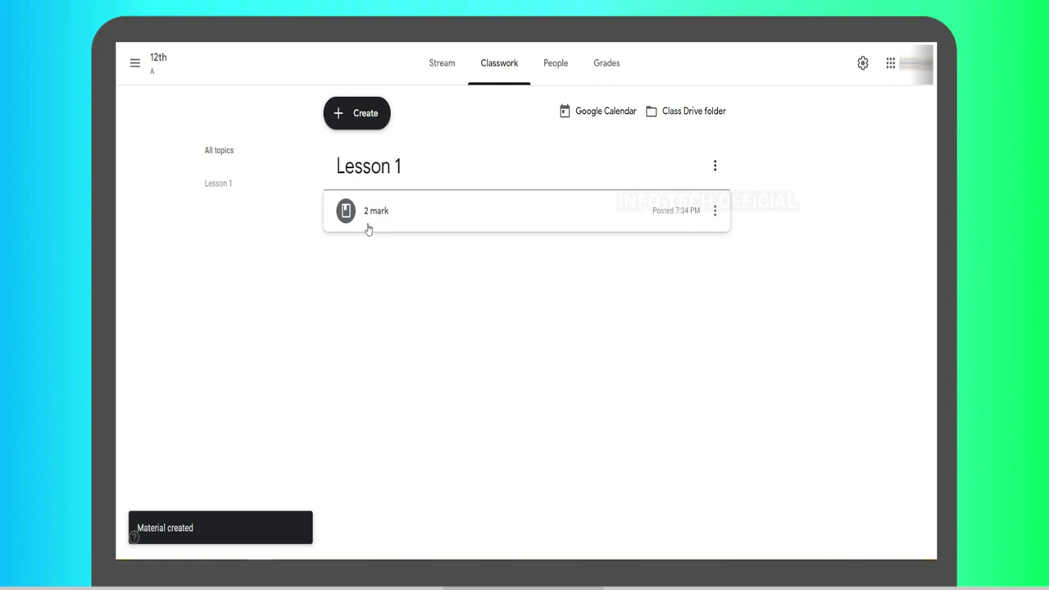
left_click(374, 214)
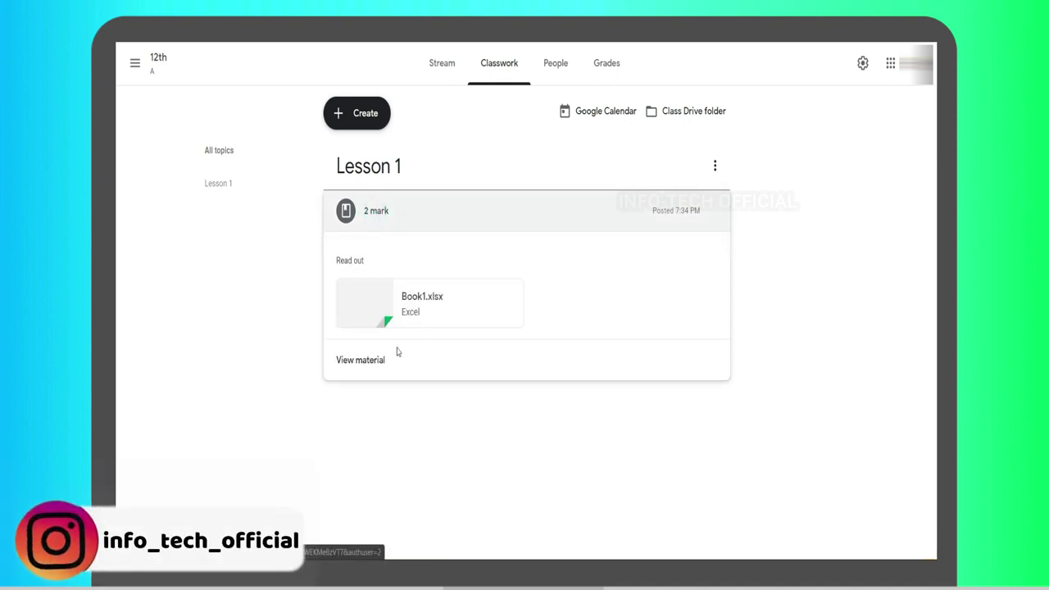
left_click(368, 217)
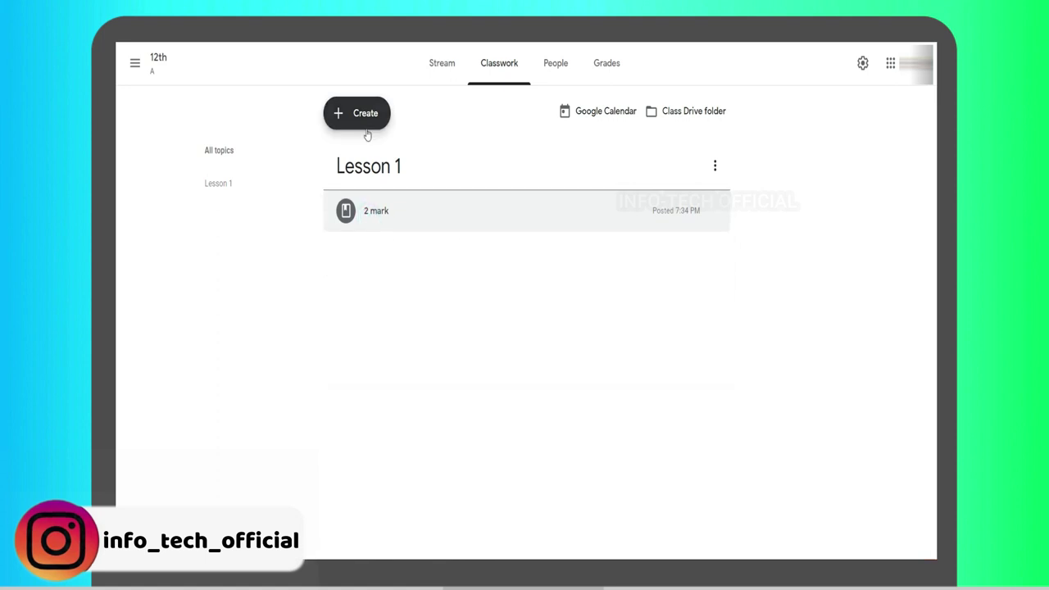
Create a new classwork question with the question text "5 mark", leaving the instructions empty.
left_click(366, 119)
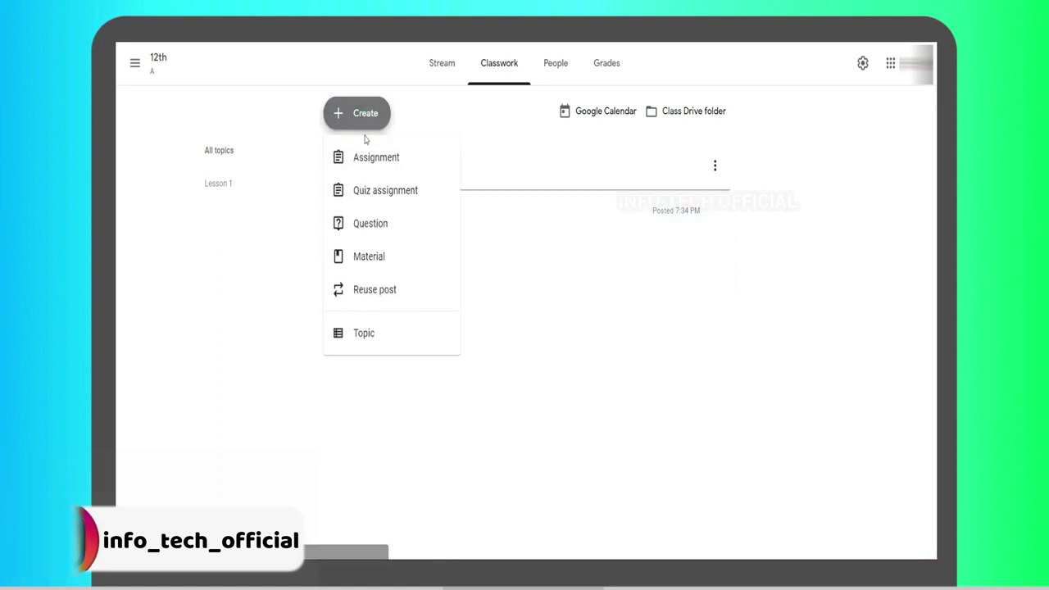
left_click(367, 235)
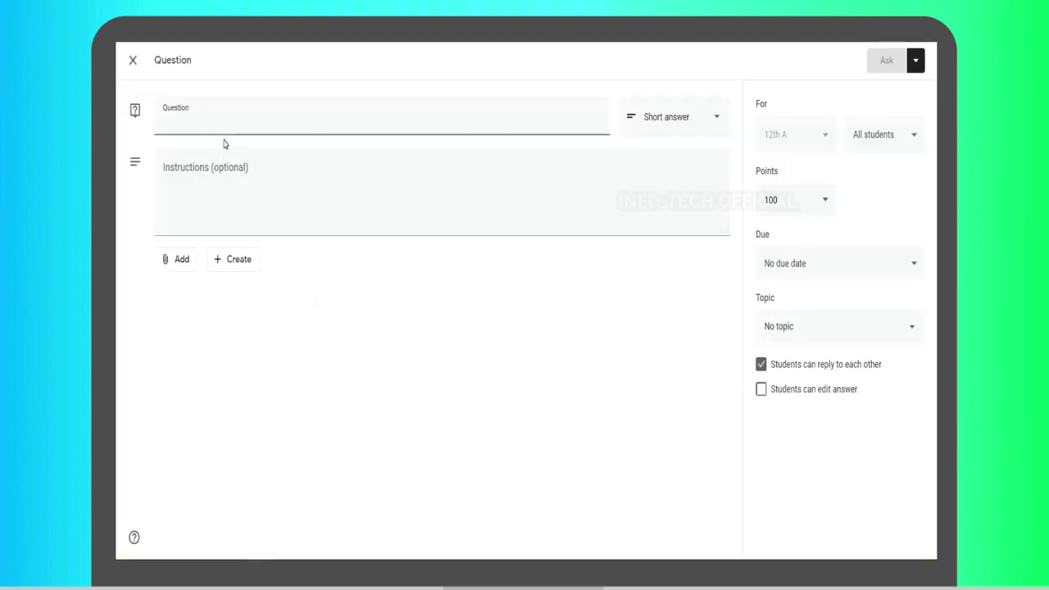
type("m")
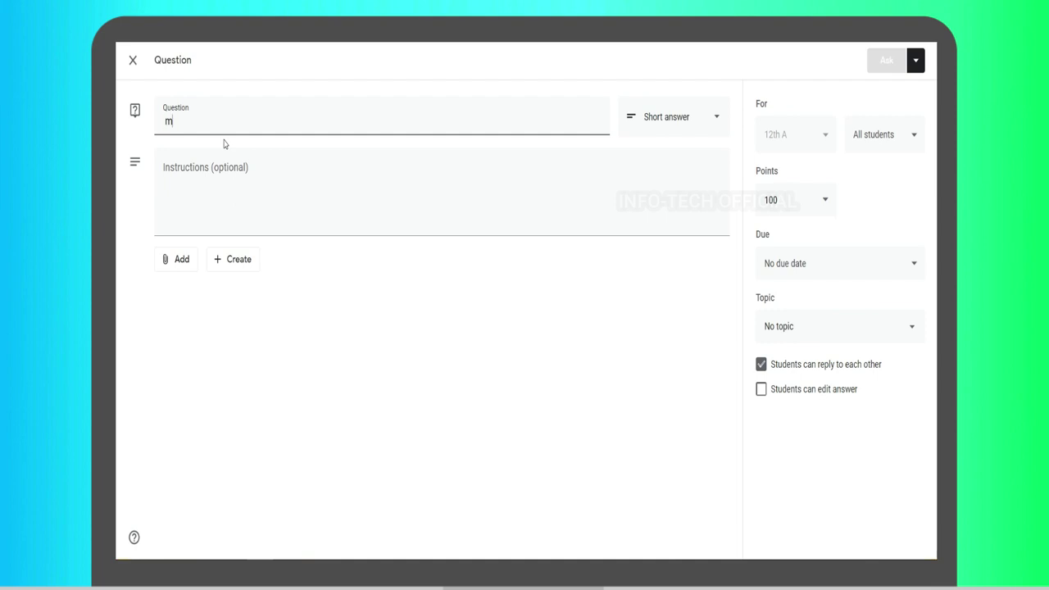
key("BackSpace")
type("5 mark")
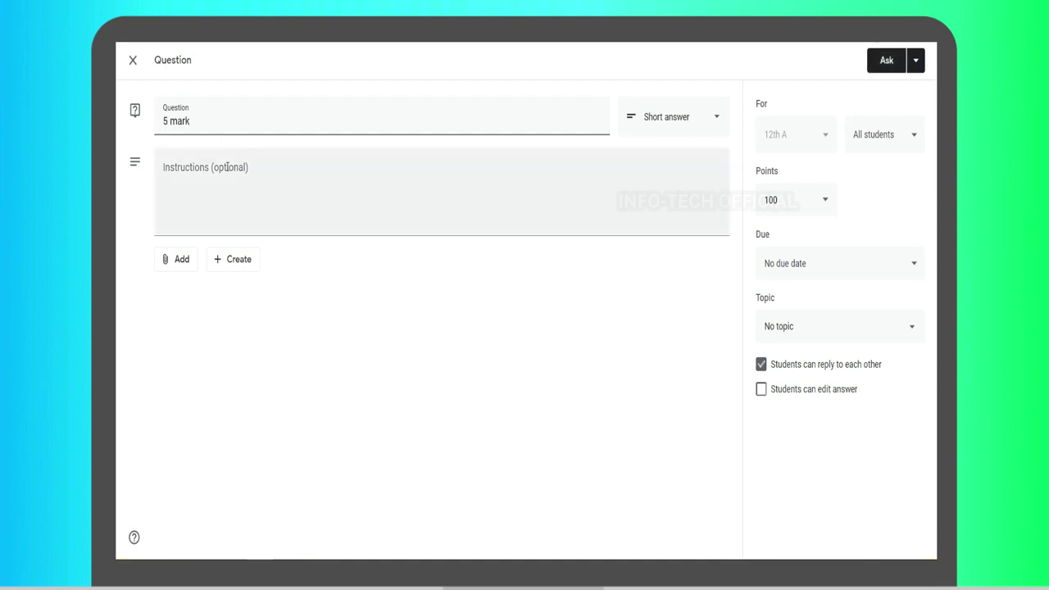
left_click(227, 163)
Attach a newly created blank Google Form to the question.
left_click(180, 261)
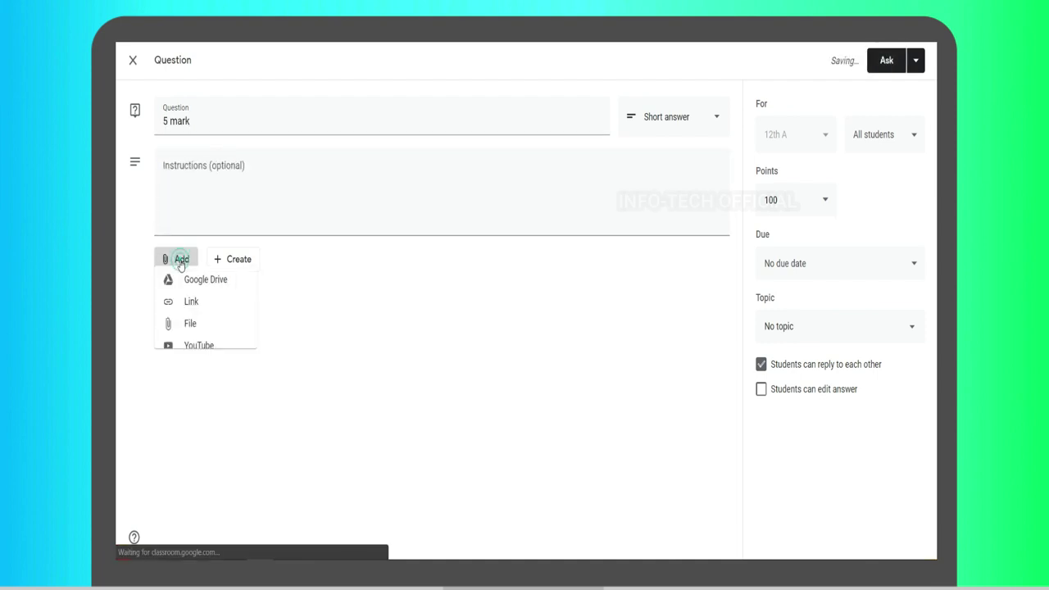
left_click(241, 263)
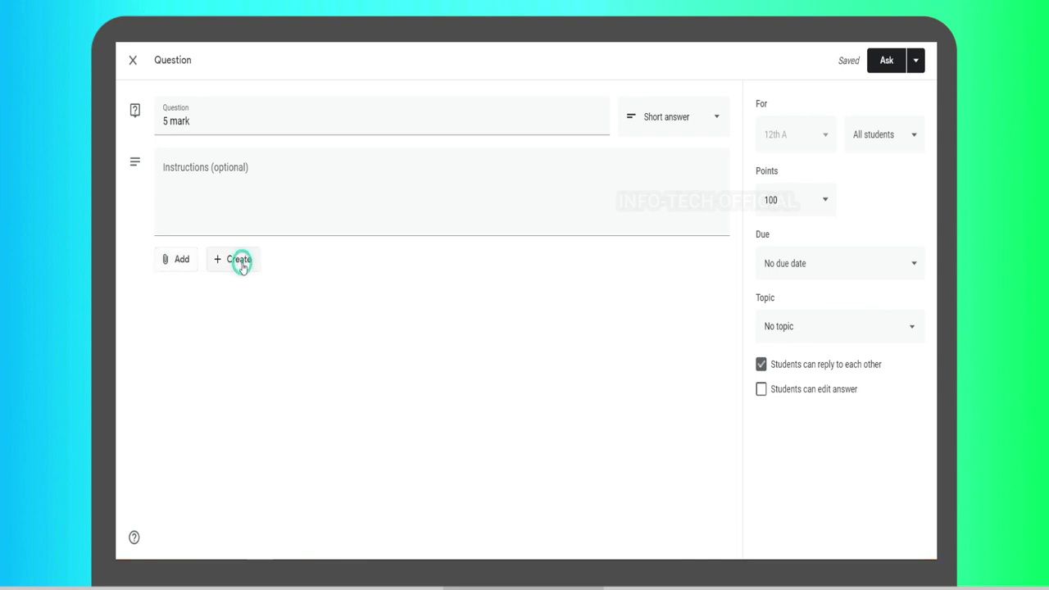
left_click(241, 266)
left_click(237, 377)
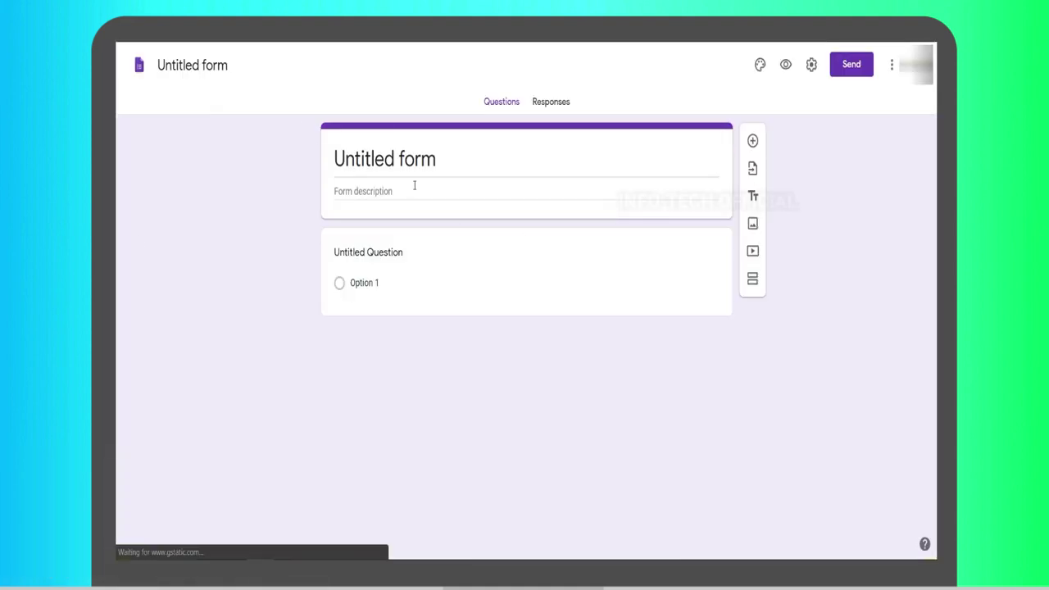
Dismiss the tip about reusing questions and enter "Hi" as the title of the new form.
left_click(434, 165)
left_click(427, 163)
left_click(424, 161)
left_click(435, 159)
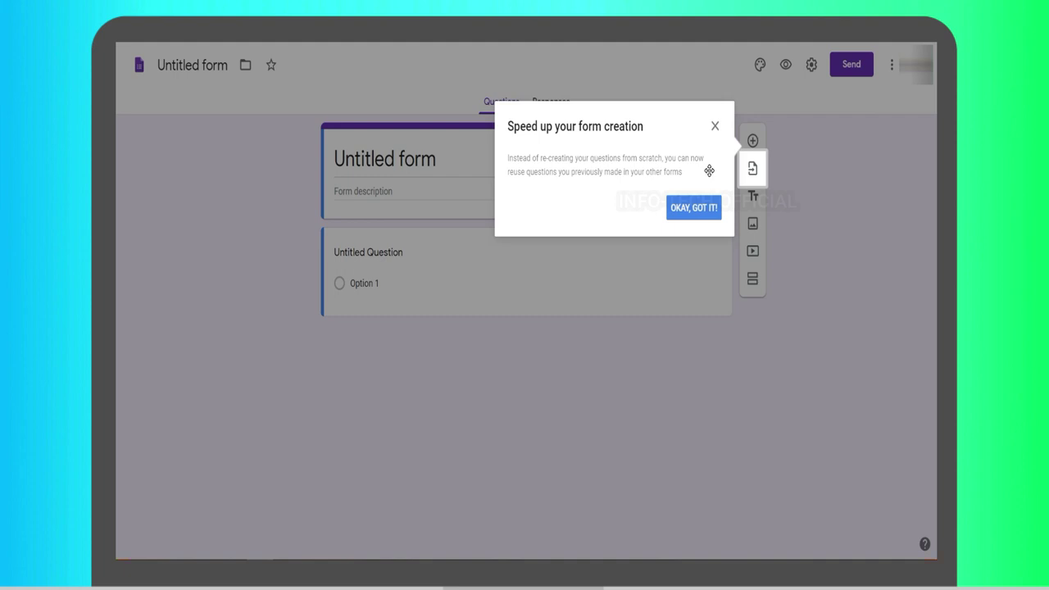
left_click(697, 210)
triple_click(390, 164)
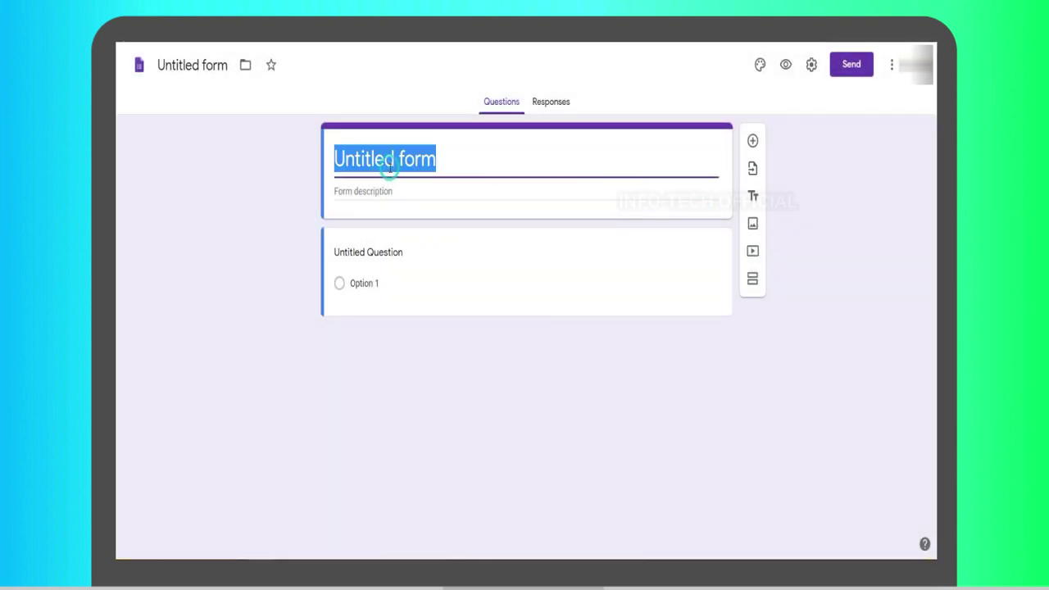
type("Hi")
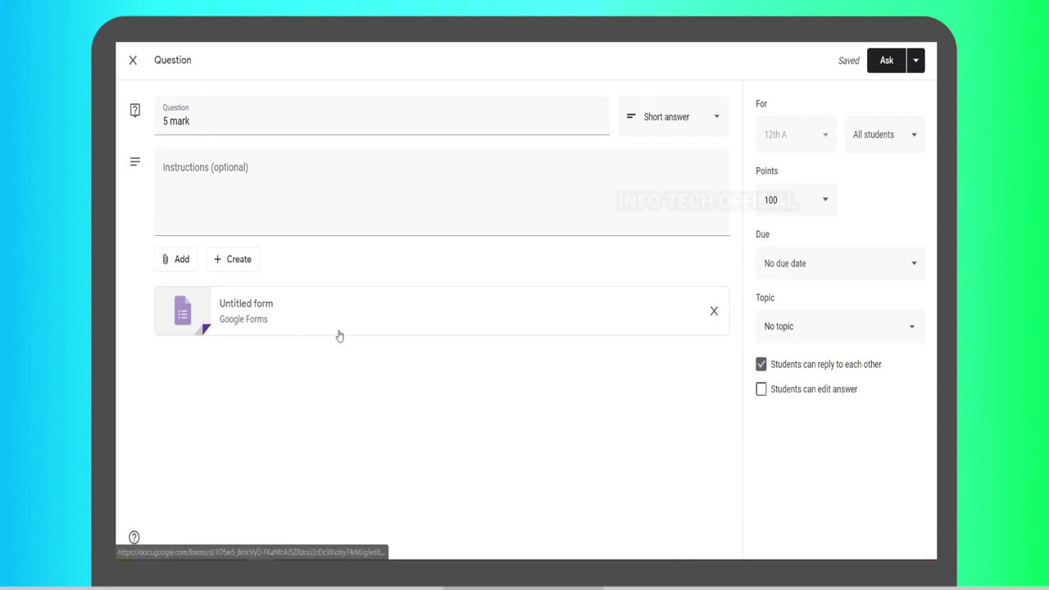
Keep the question as a short answer and replace its text with "What is your pet name?".
left_click(677, 119)
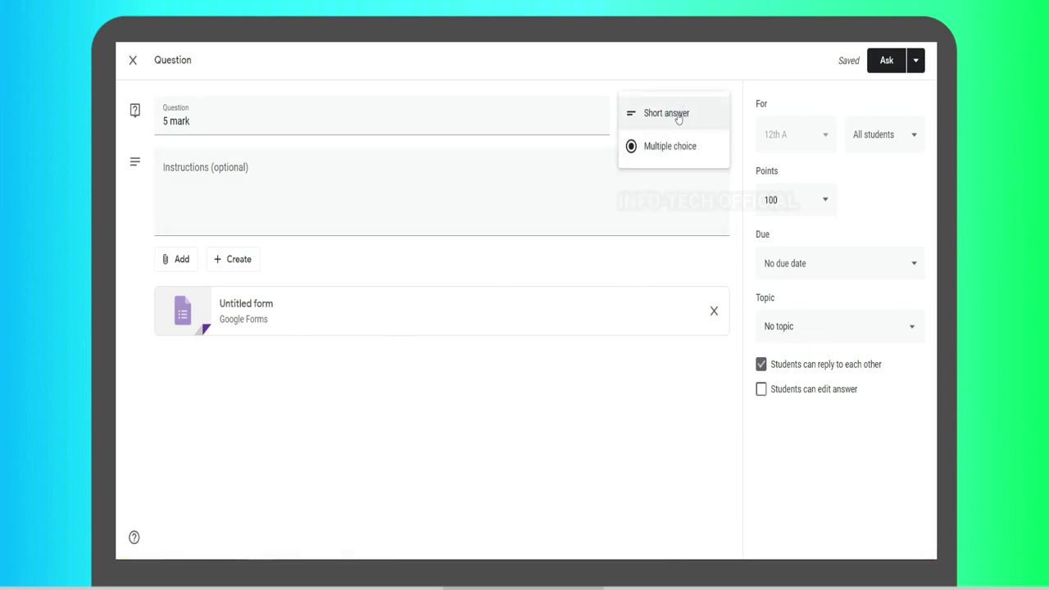
left_click(665, 122)
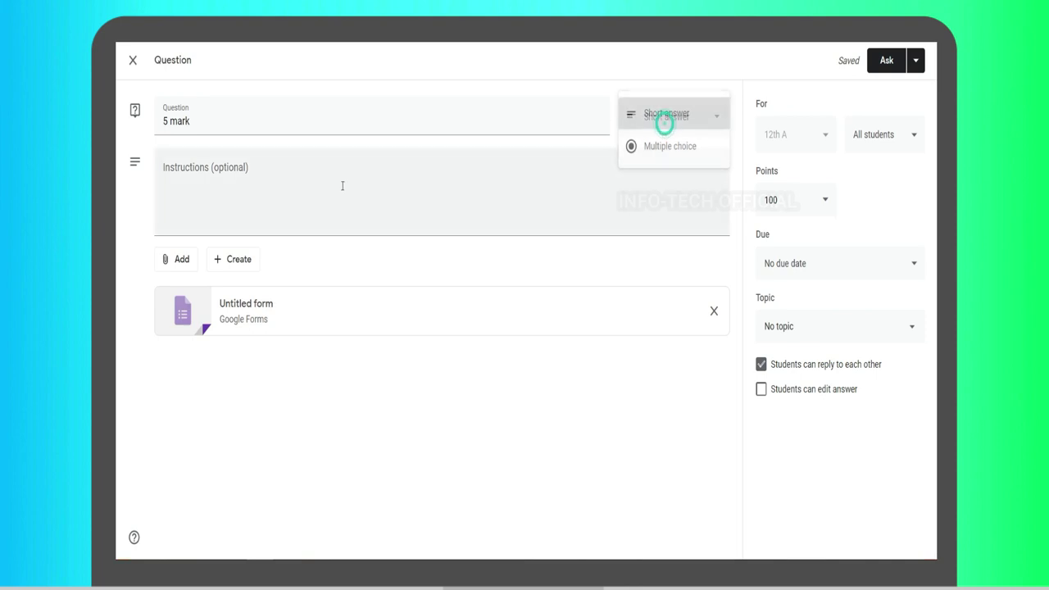
left_click_drag(202, 118, 167, 116)
key("BackSpace")
type("What is your pet name?")
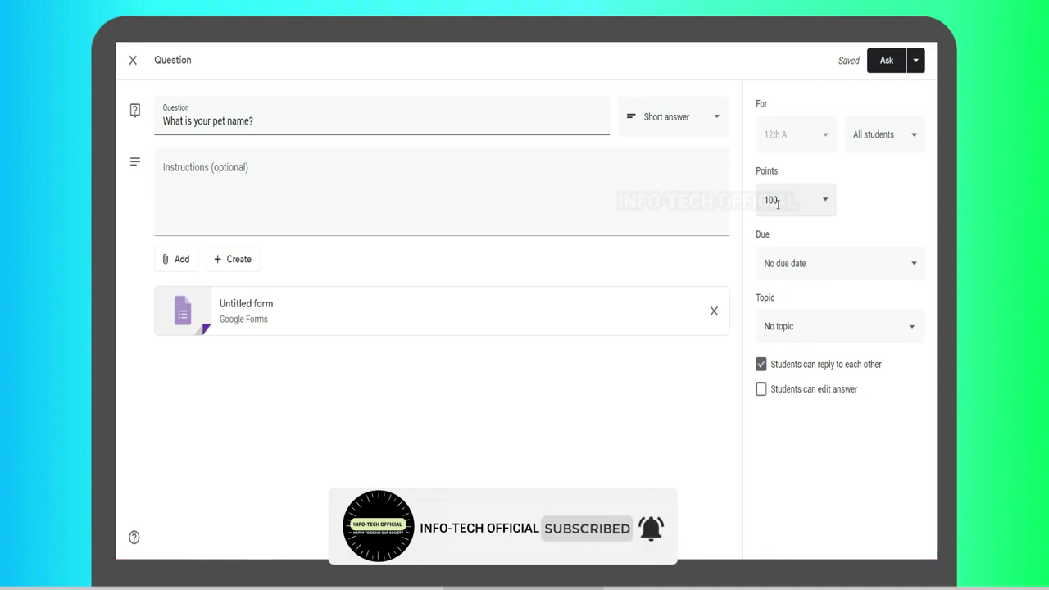
Set the question's due date to Aug 31, 2020, with 11:59 PM as the due time.
left_click(809, 266)
left_click(845, 230)
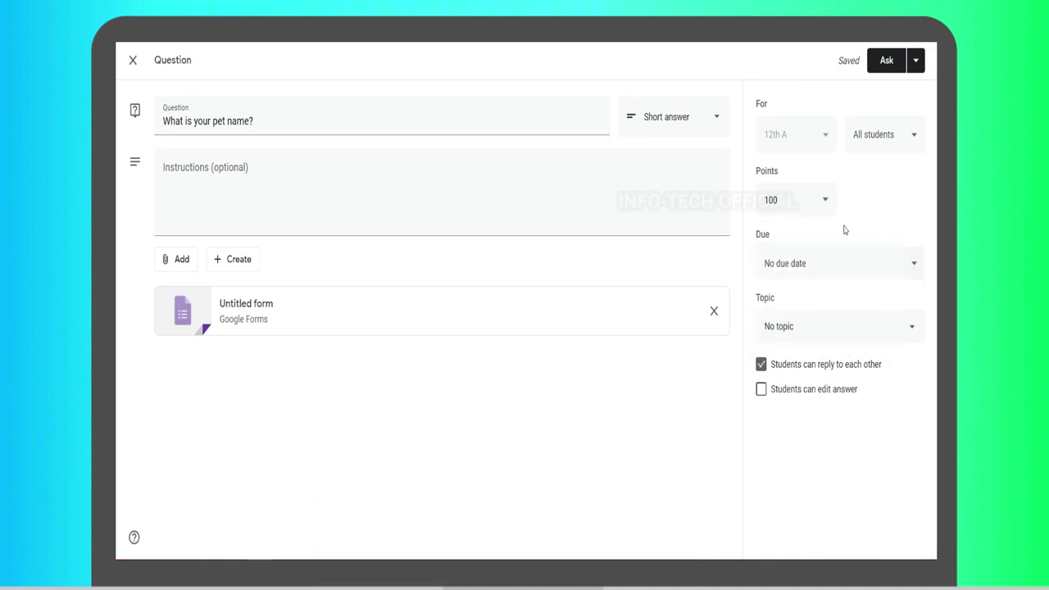
left_click(877, 263)
left_click(824, 313)
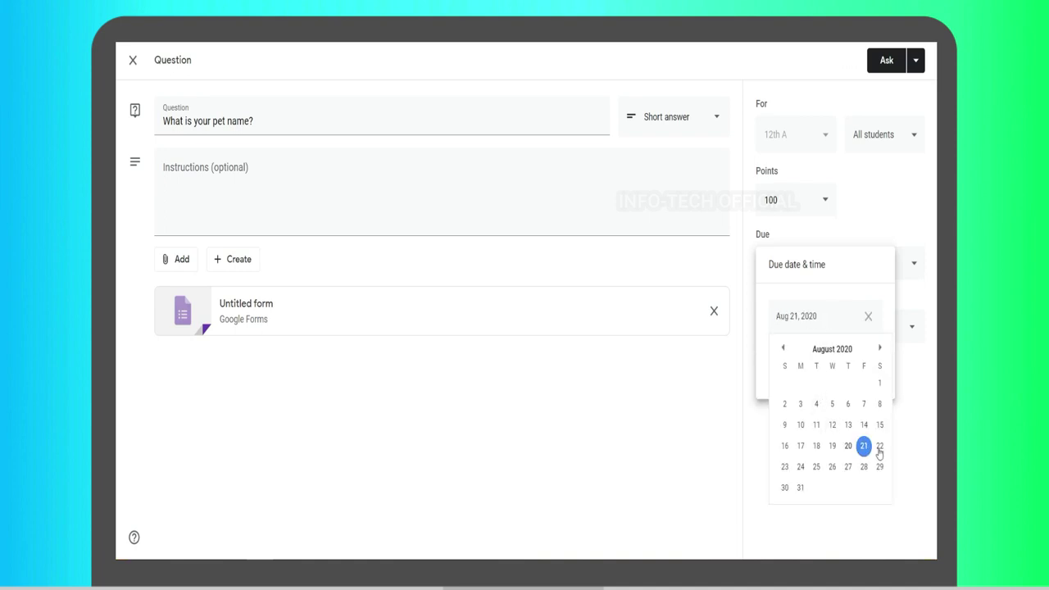
left_click(800, 487)
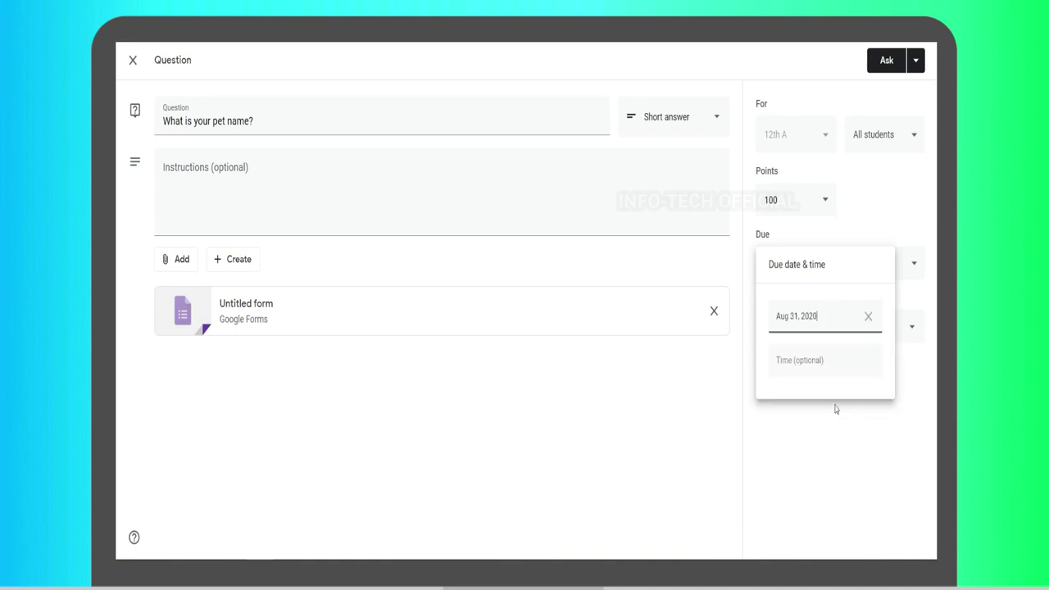
left_click(808, 369)
left_click(826, 428)
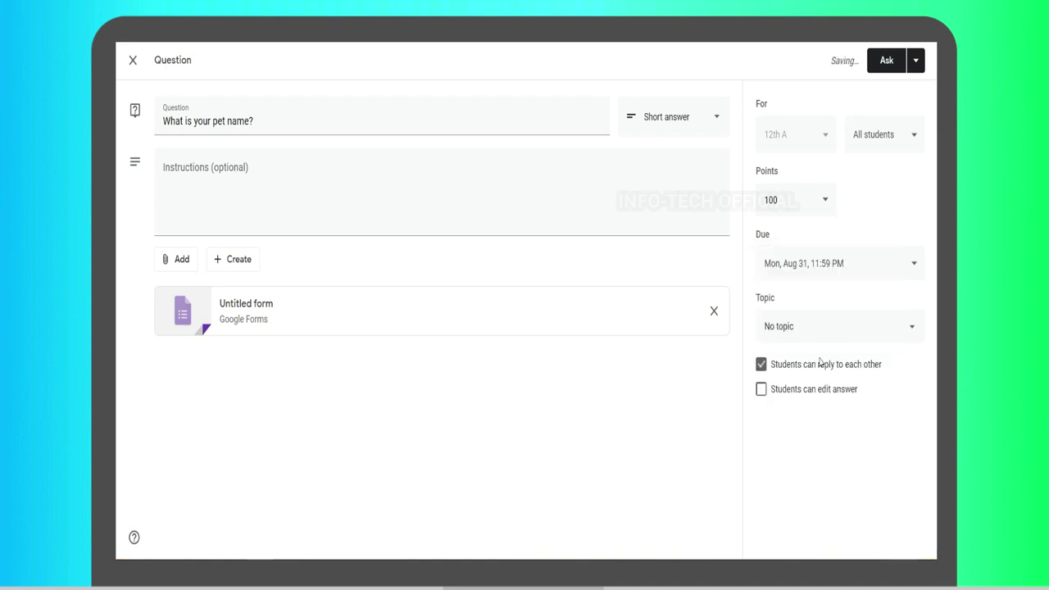
Look through the question's topic choices and toggle the option for students to reply to each other off and on.
left_click(807, 337)
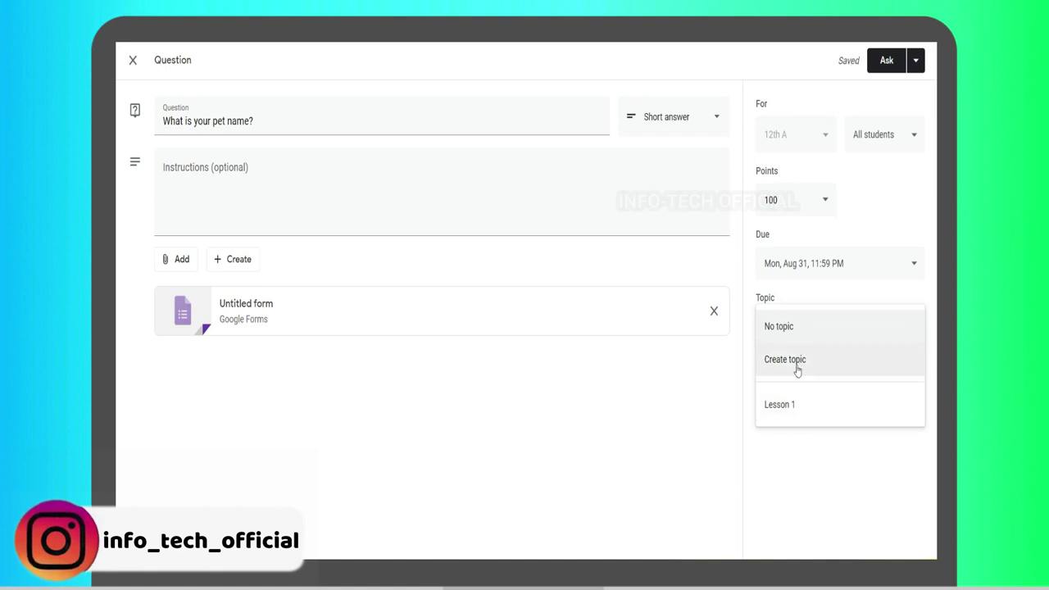
left_click(816, 477)
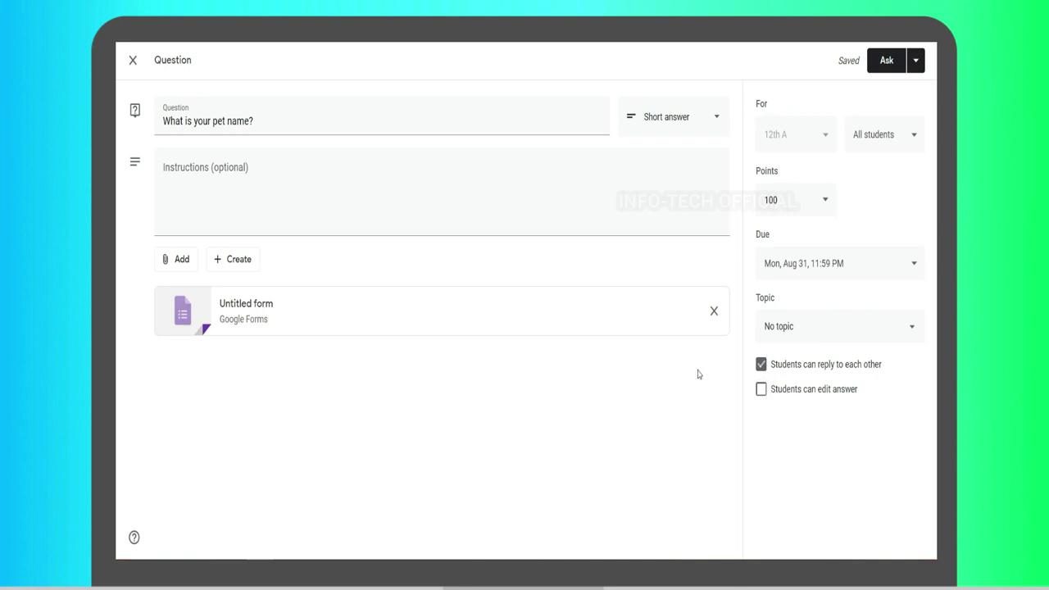
left_click(760, 367)
left_click(757, 366)
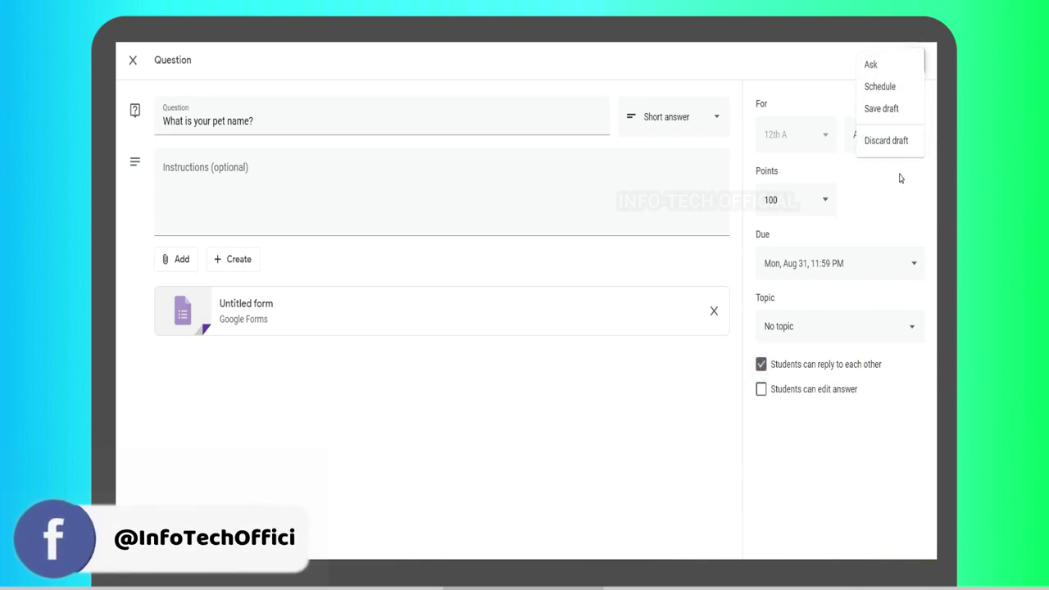
Ask the question to the class and review its entry in the classwork list.
left_click(871, 64)
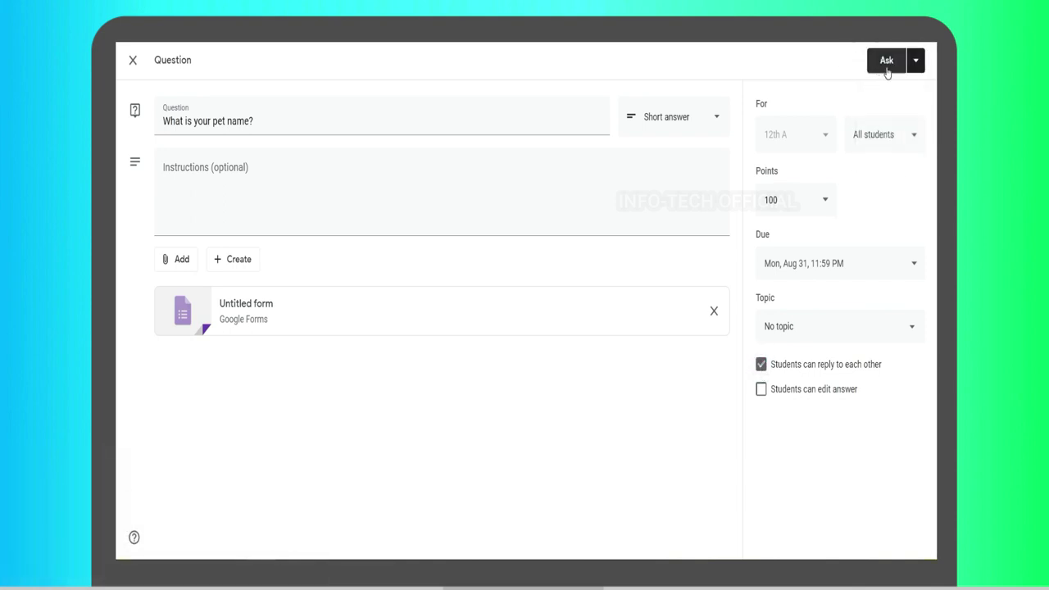
left_click(887, 64)
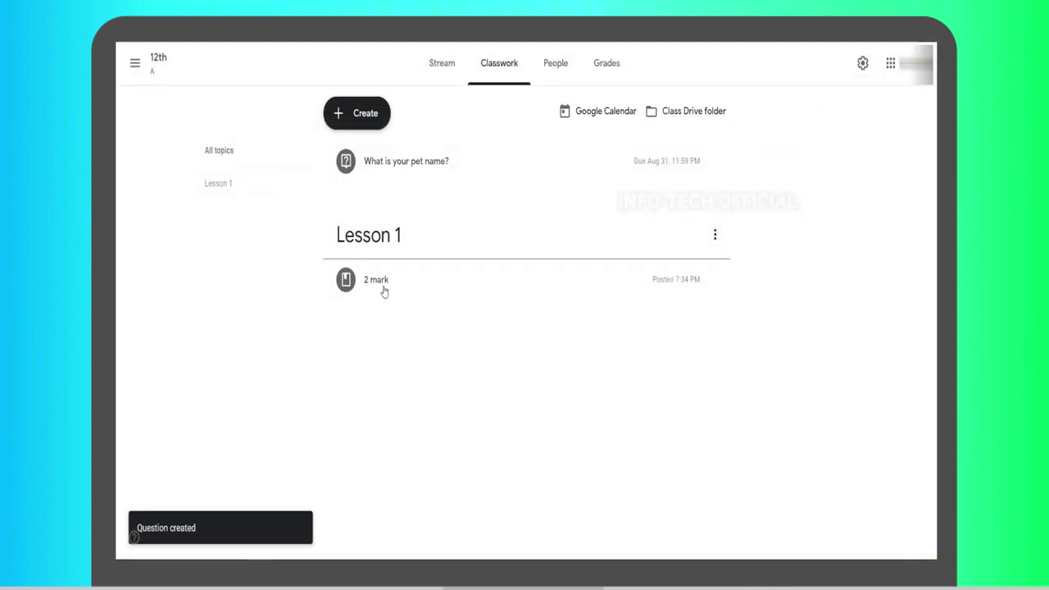
left_click(388, 176)
left_click(390, 169)
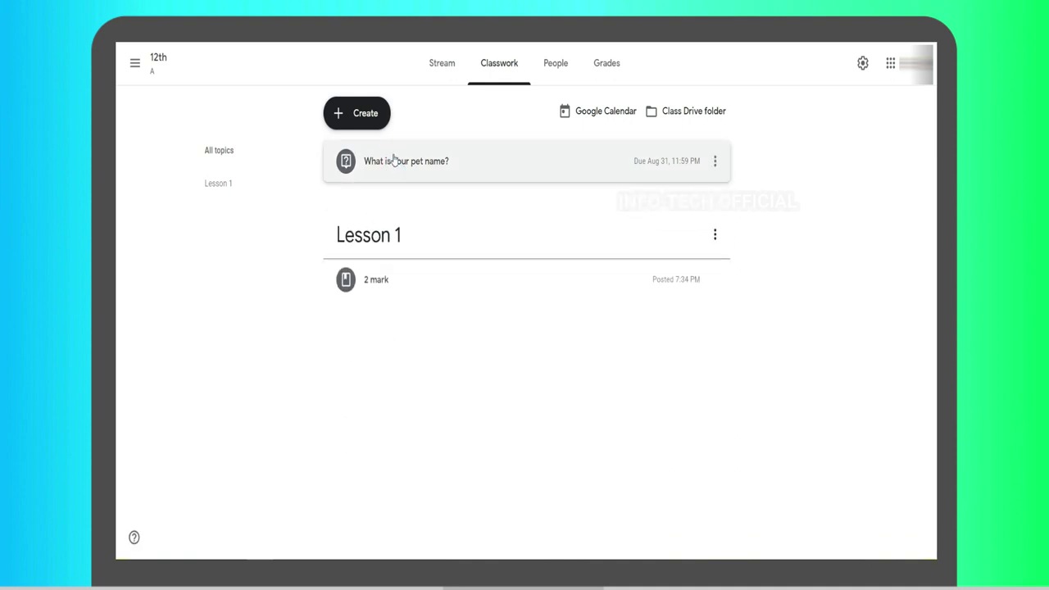
Add a second topic named Lesson 2 to the classwork.
left_click(359, 119)
left_click(378, 330)
type("Lesson ")
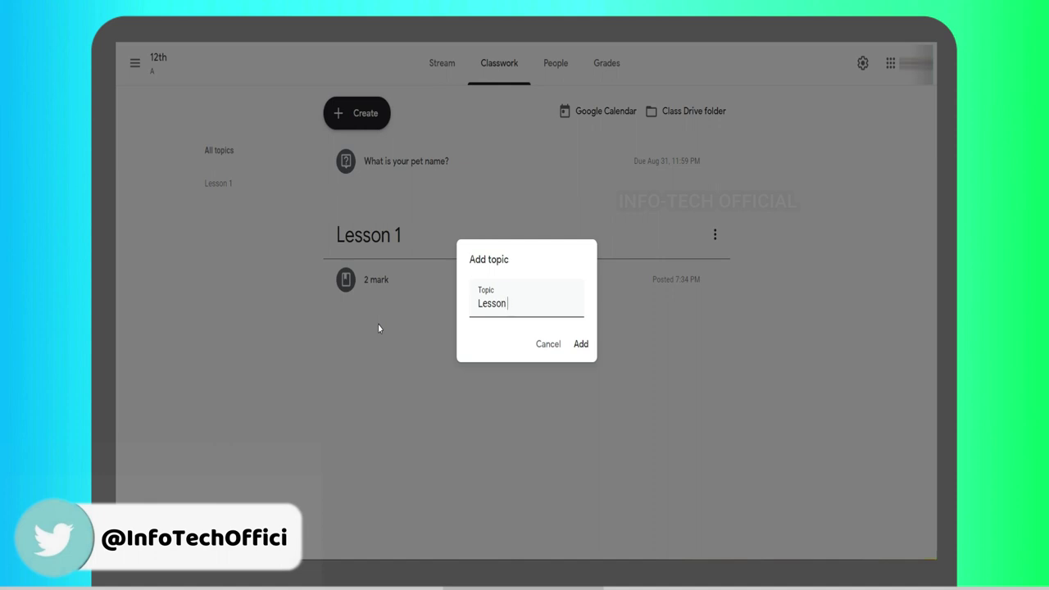
type("2")
key("Return")
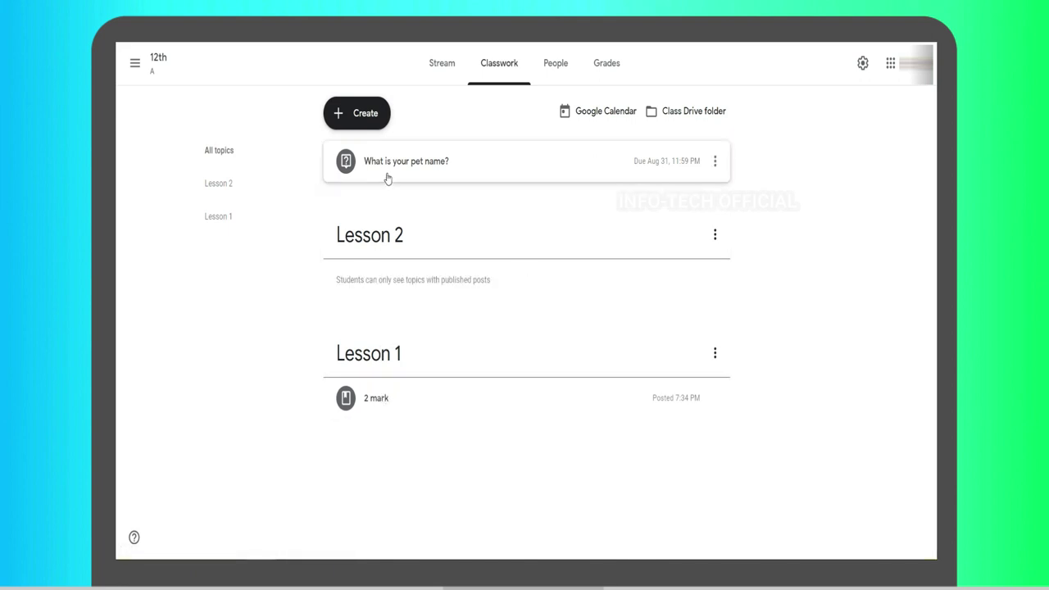
Rearrange the classwork so the 2 mark material sits under Lesson 2 and the pet name question under Lesson 1.
left_click_drag(403, 172, 402, 229)
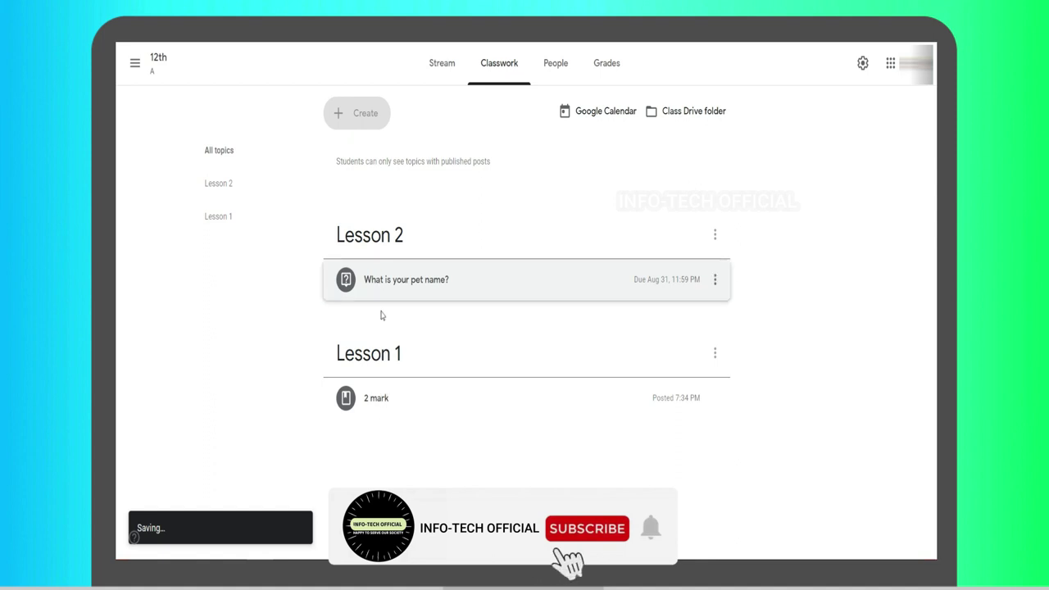
left_click_drag(375, 398, 382, 274)
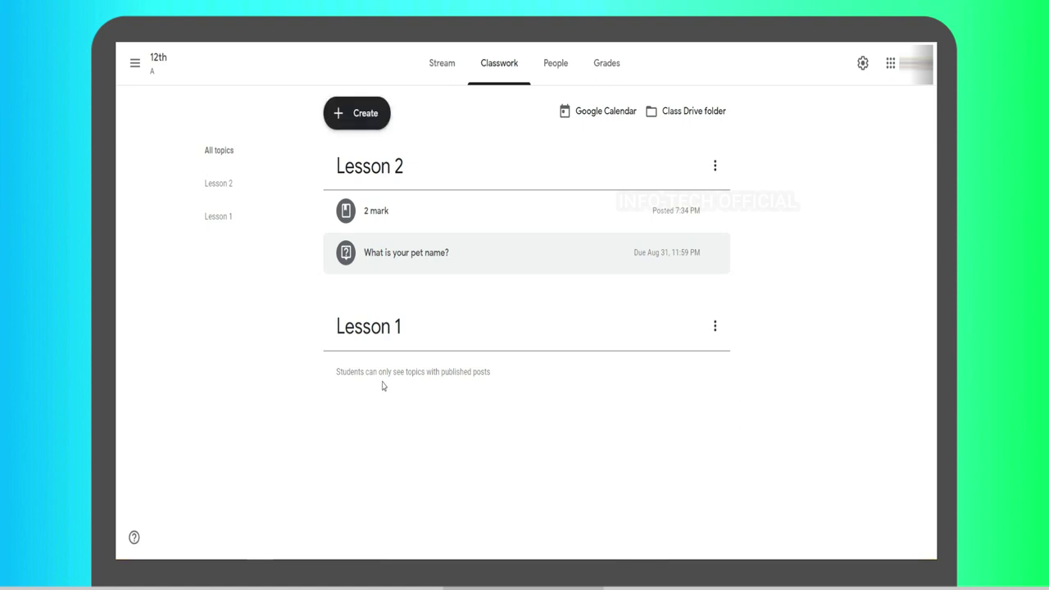
left_click_drag(384, 242, 385, 361)
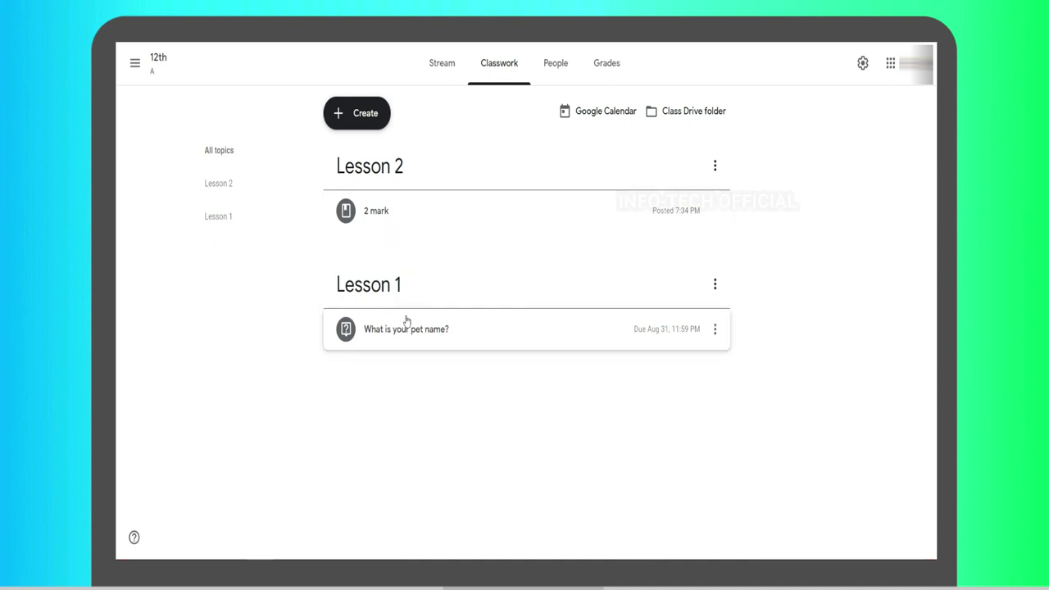
Create a quiz assignment titled Test 01 with the instructions "Only 30 mins".
left_click(376, 121)
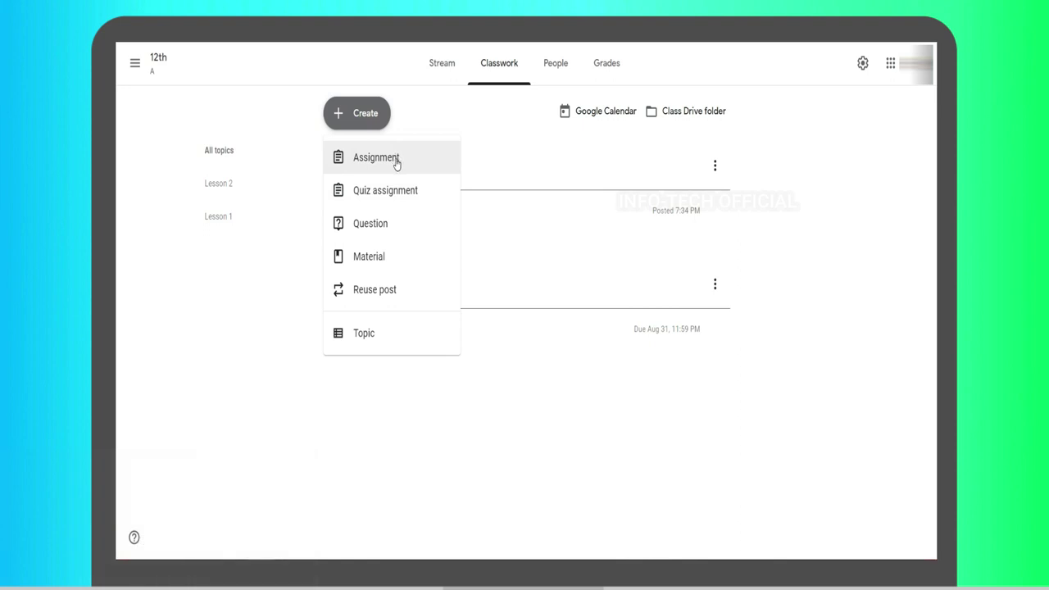
left_click(365, 201)
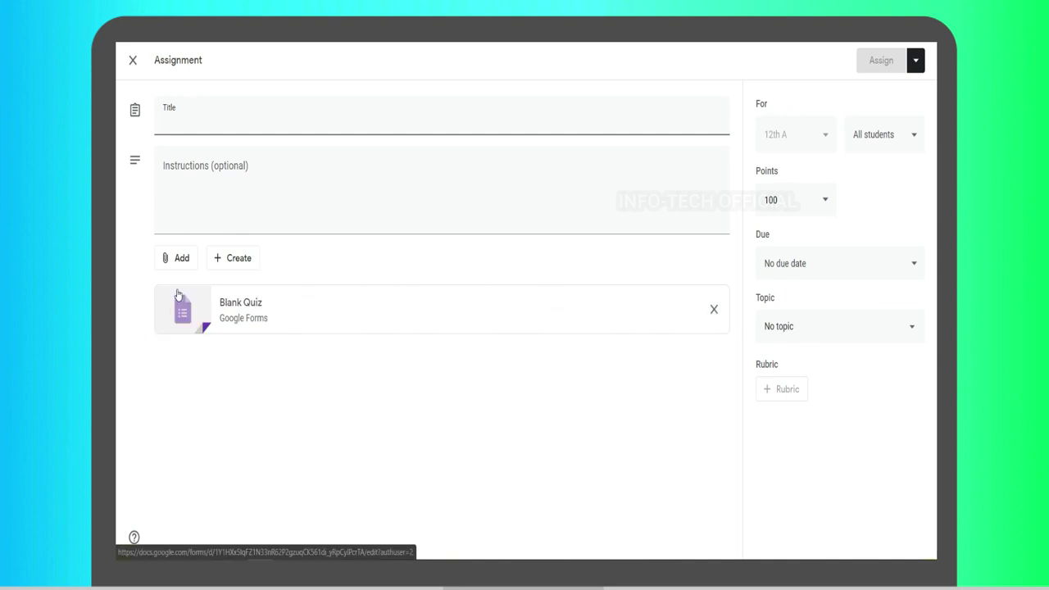
left_click(179, 119)
type("Test 01")
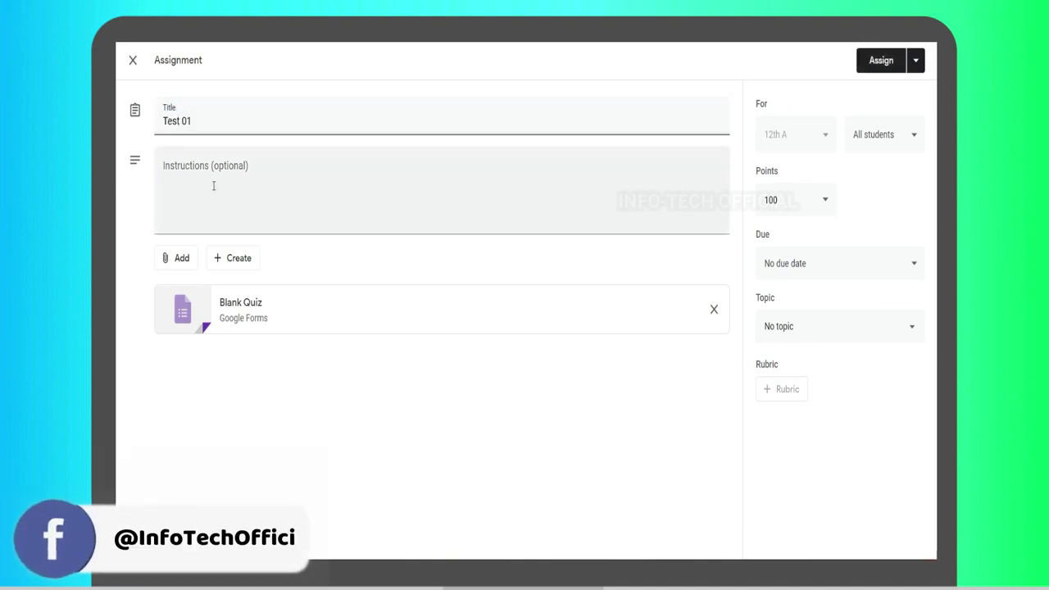
left_click(216, 174)
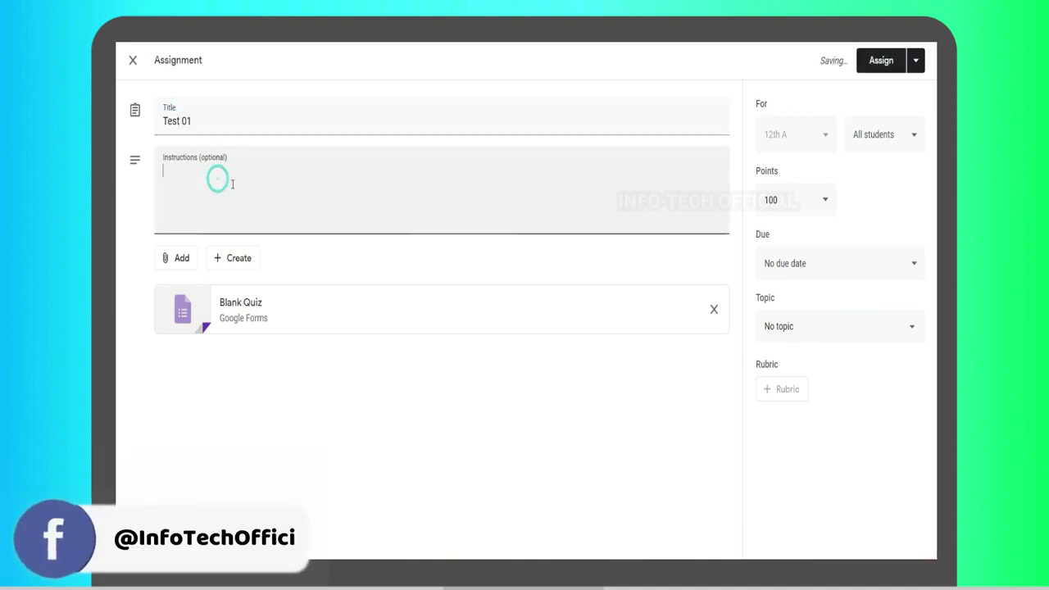
type("Only 30mins")
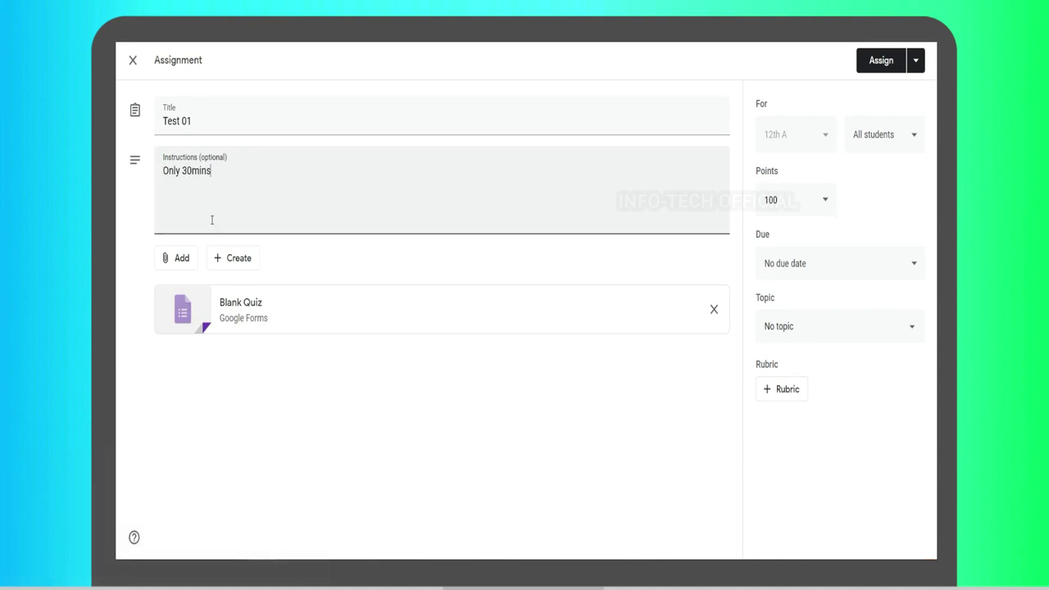
left_click(195, 171)
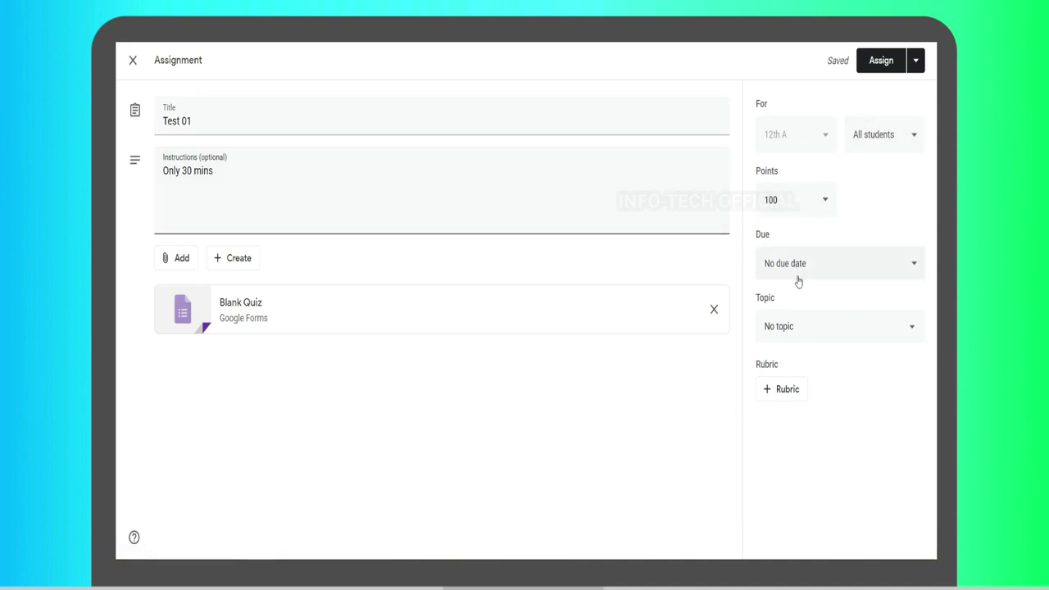
Assign the quiz assignment to the Lesson 2 topic and look through the options for adding a rubric.
left_click(808, 327)
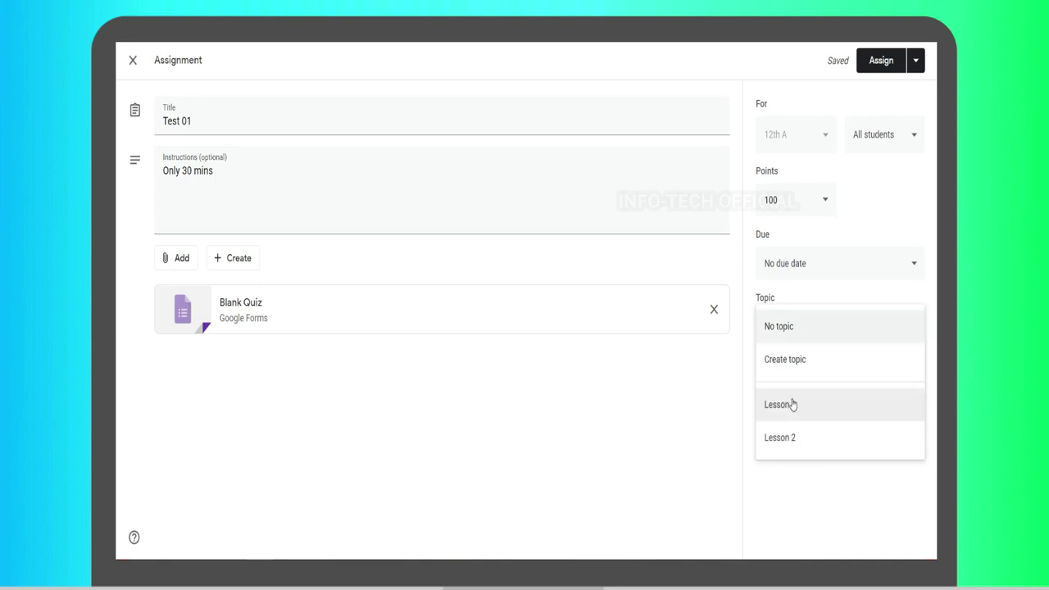
left_click(785, 449)
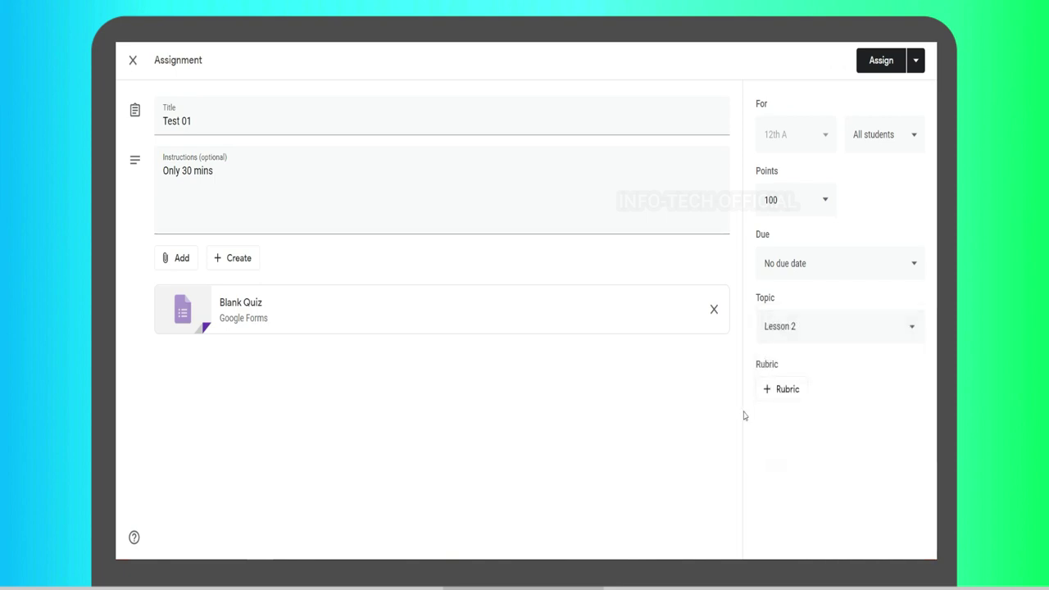
left_click(771, 395)
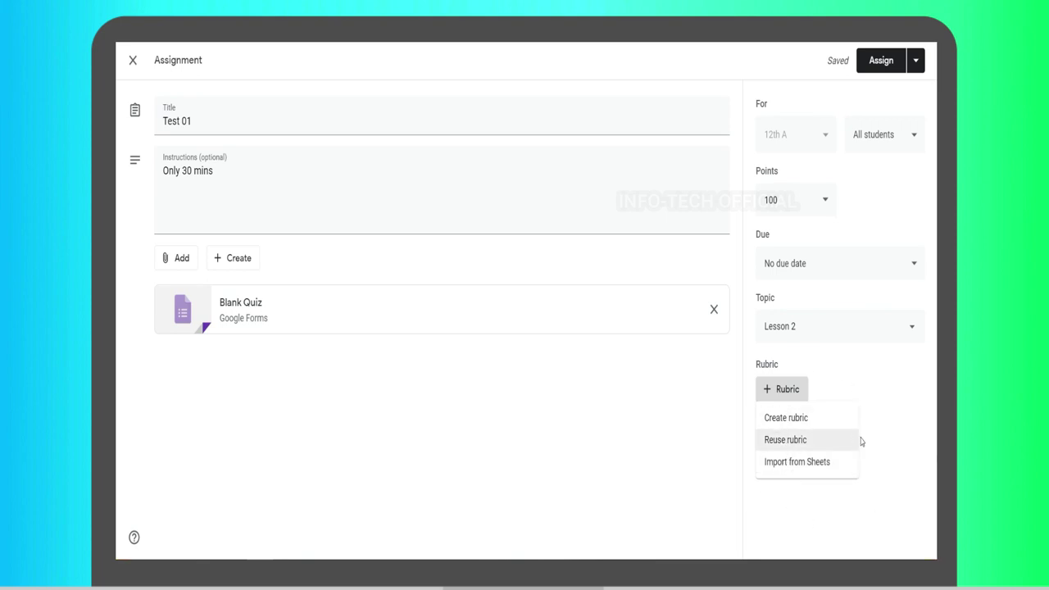
left_click(901, 405)
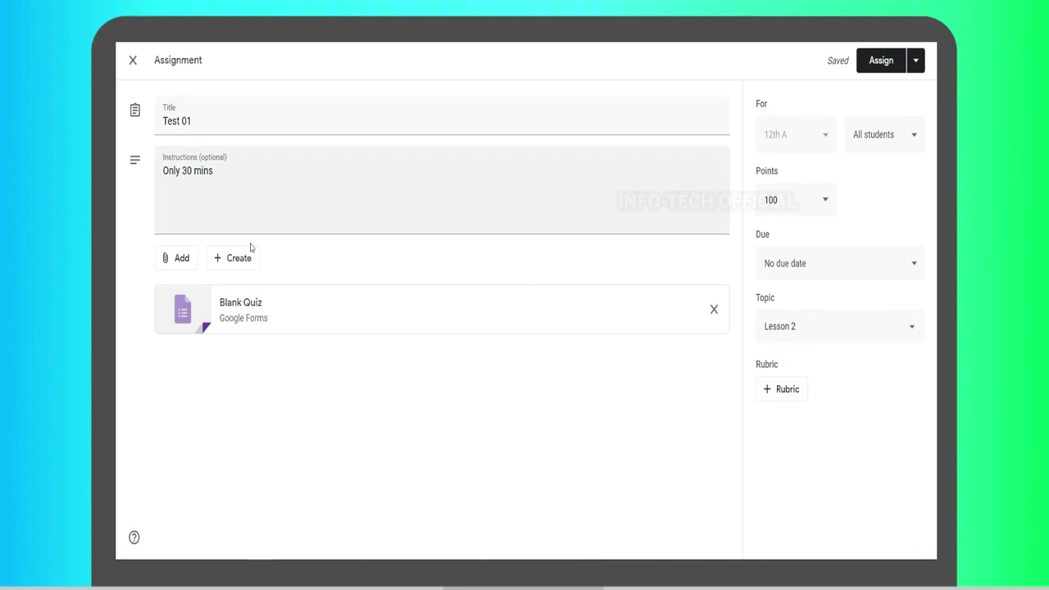
Open the assignment's attached Blank Quiz in Google Forms and change the form title to Test 01.
left_click(232, 310)
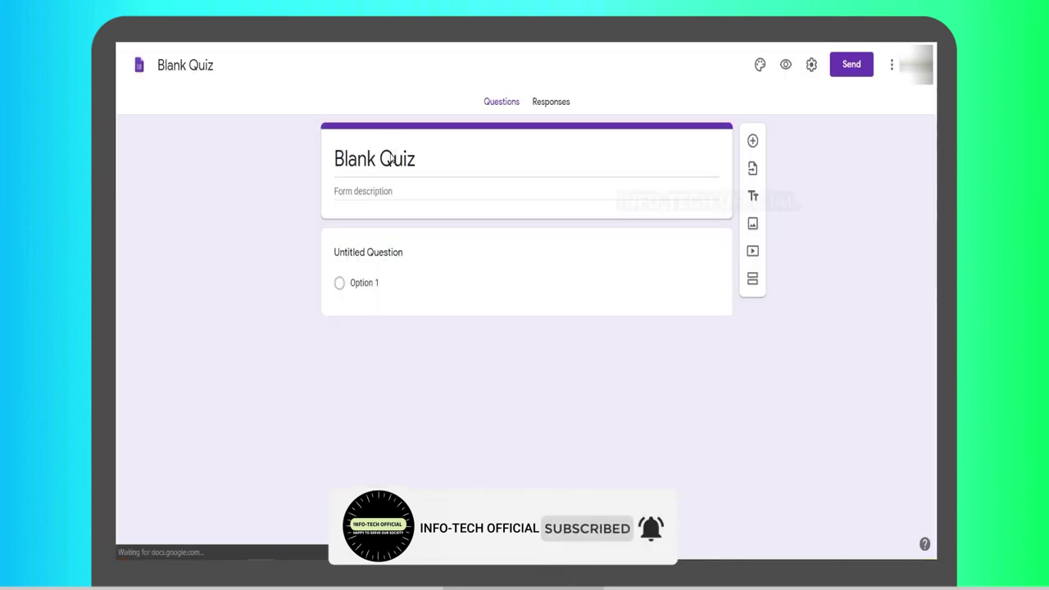
left_click(418, 160)
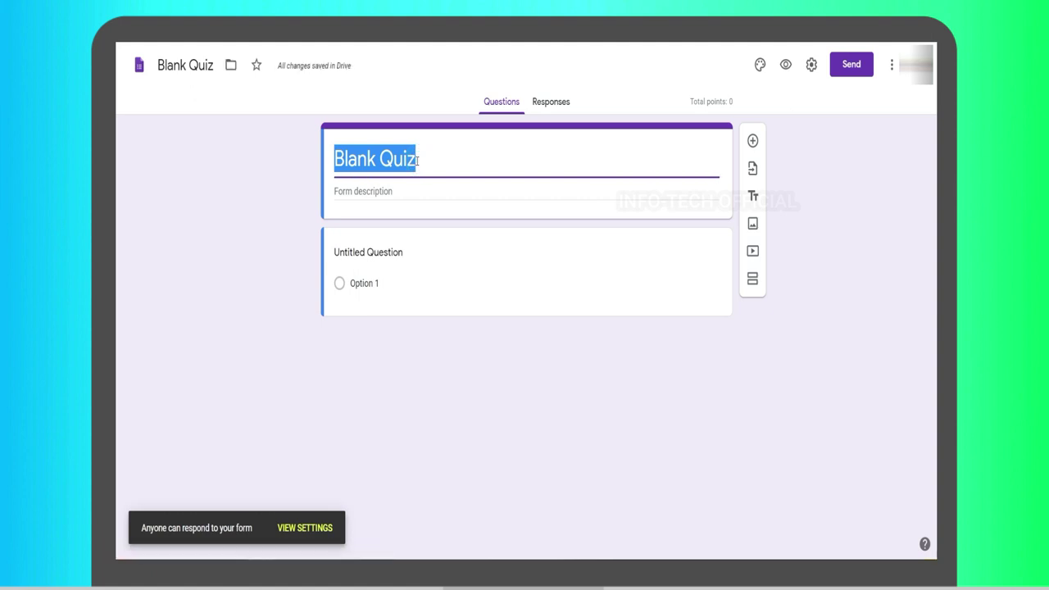
type("Test 01")
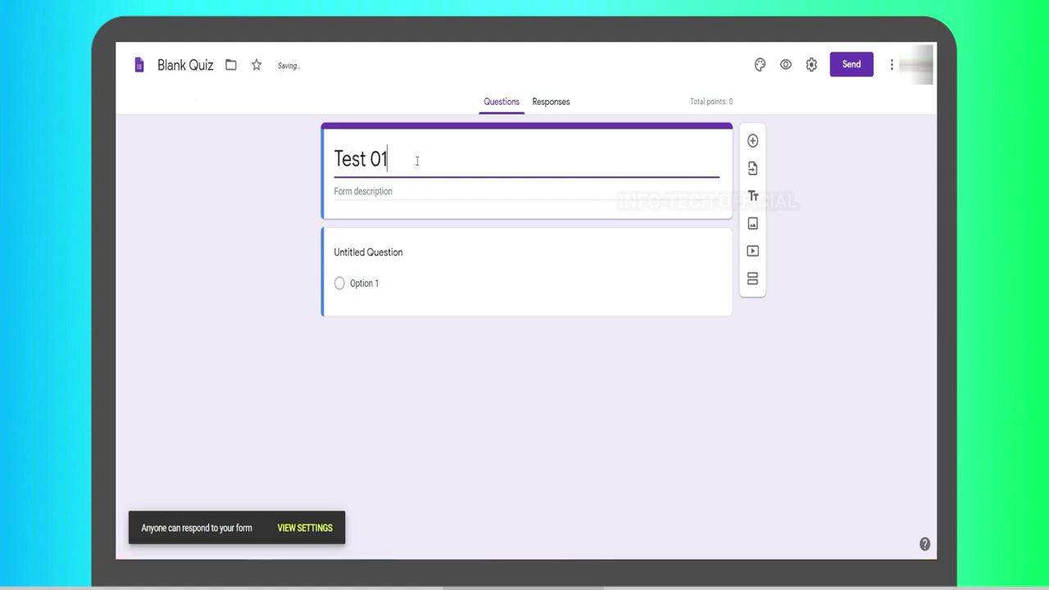
left_click(392, 194)
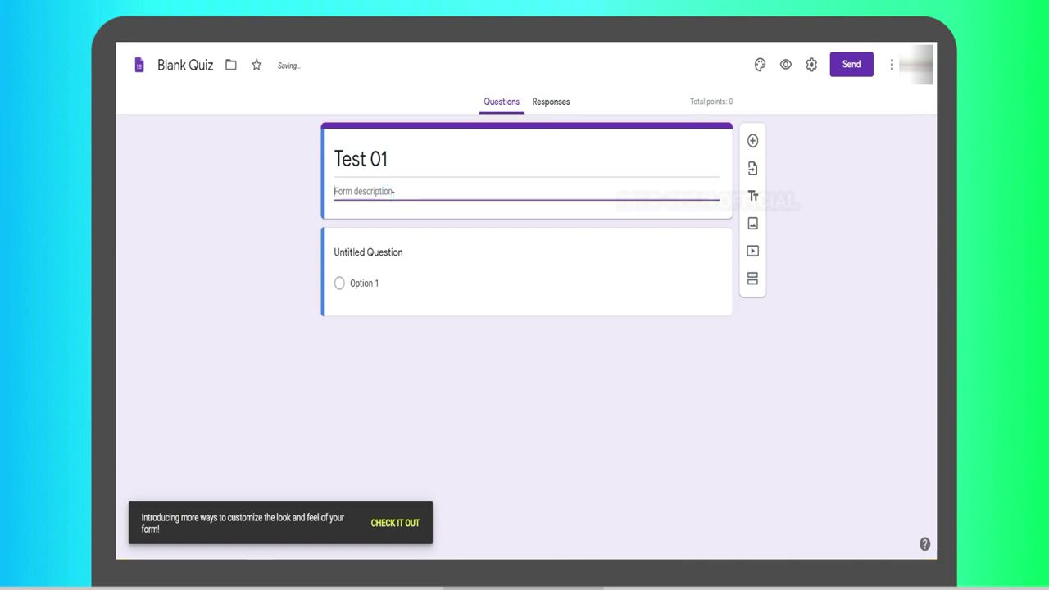
Title the form's first question Name, with Short answer as its type, and look through the available question types.
left_click(376, 253)
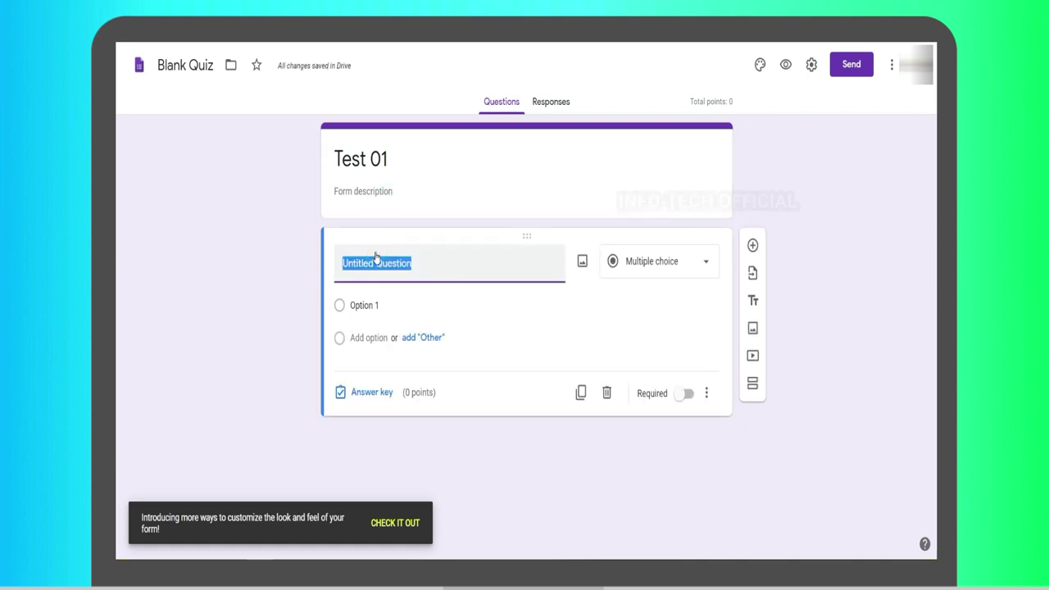
type("Name")
left_click(651, 270)
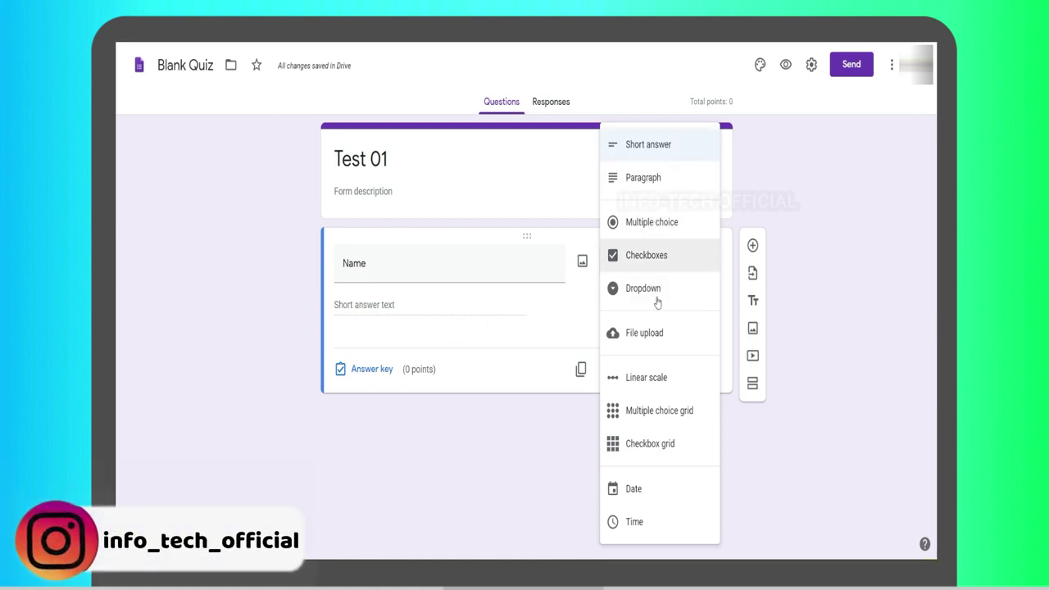
left_click(573, 195)
left_click(432, 262)
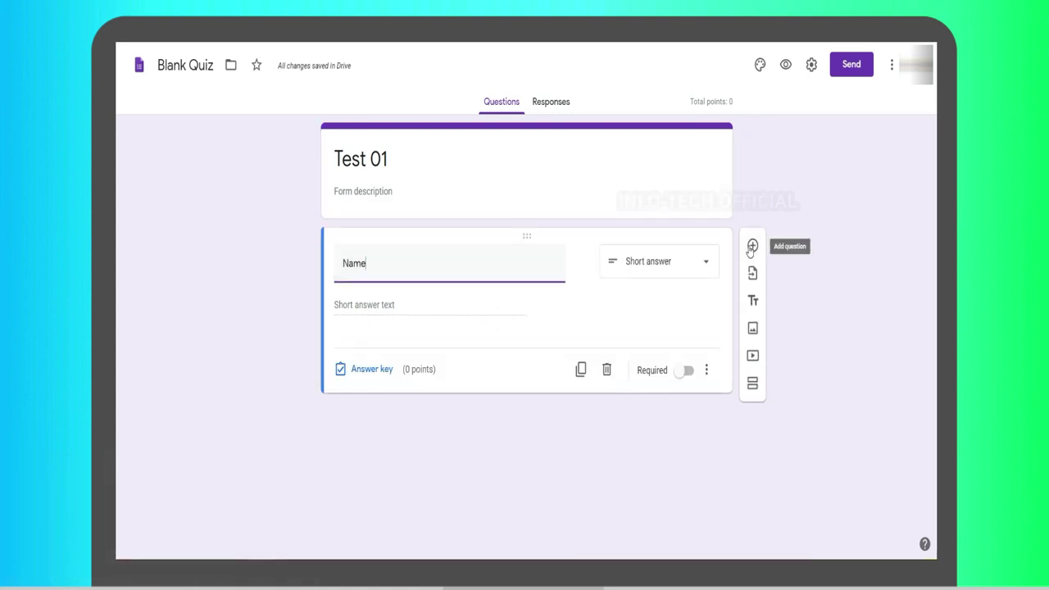
Add a second question titled DOB with Date as its question type.
left_click(751, 246)
type("DOB")
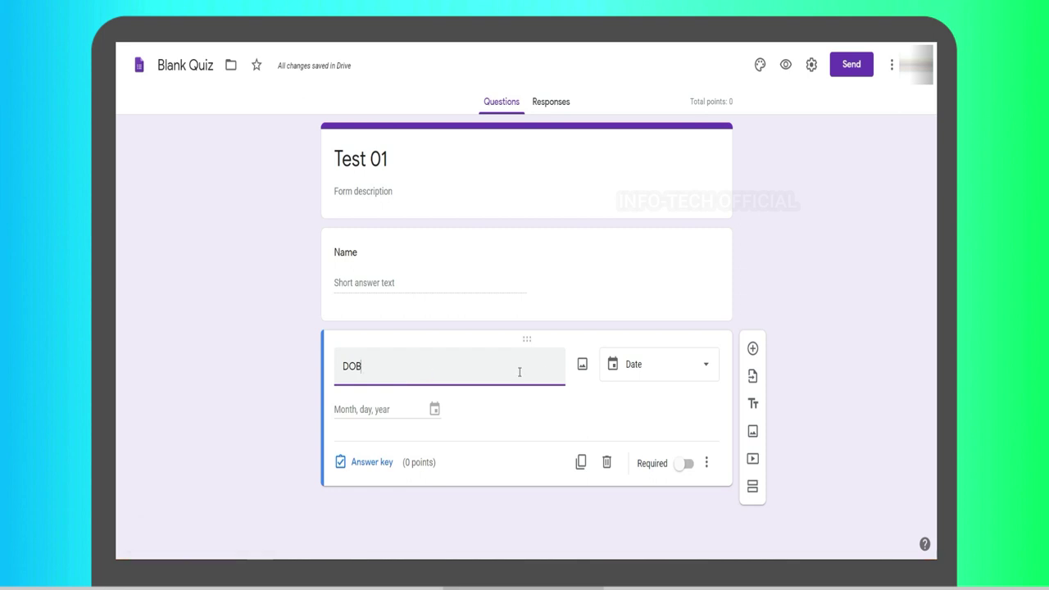
left_click(631, 367)
left_click(641, 433)
Add a third question titled Big Question with Paragraph as its question type.
left_click(752, 348)
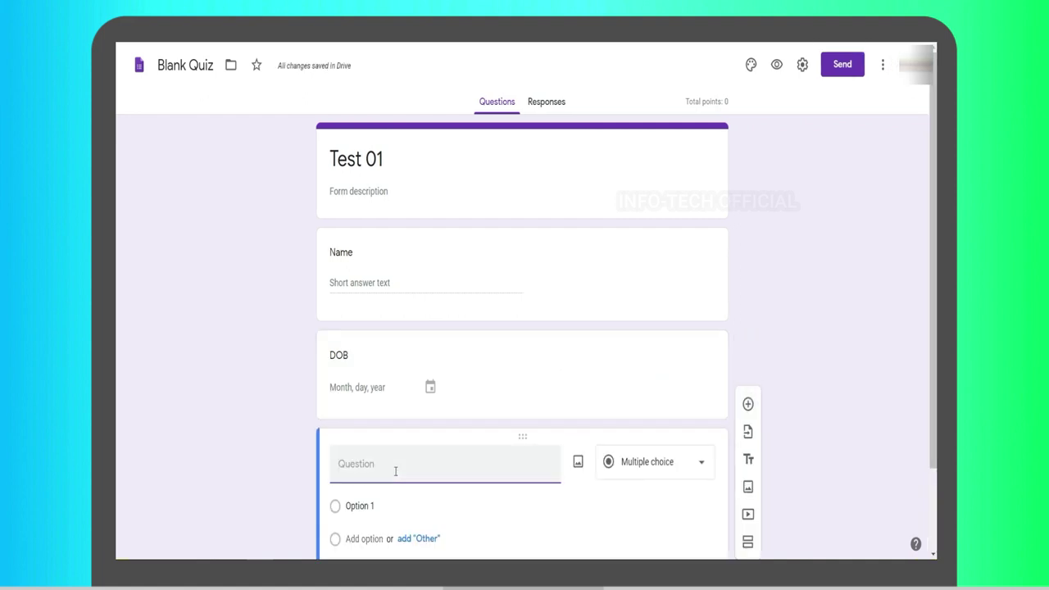
type("Big")
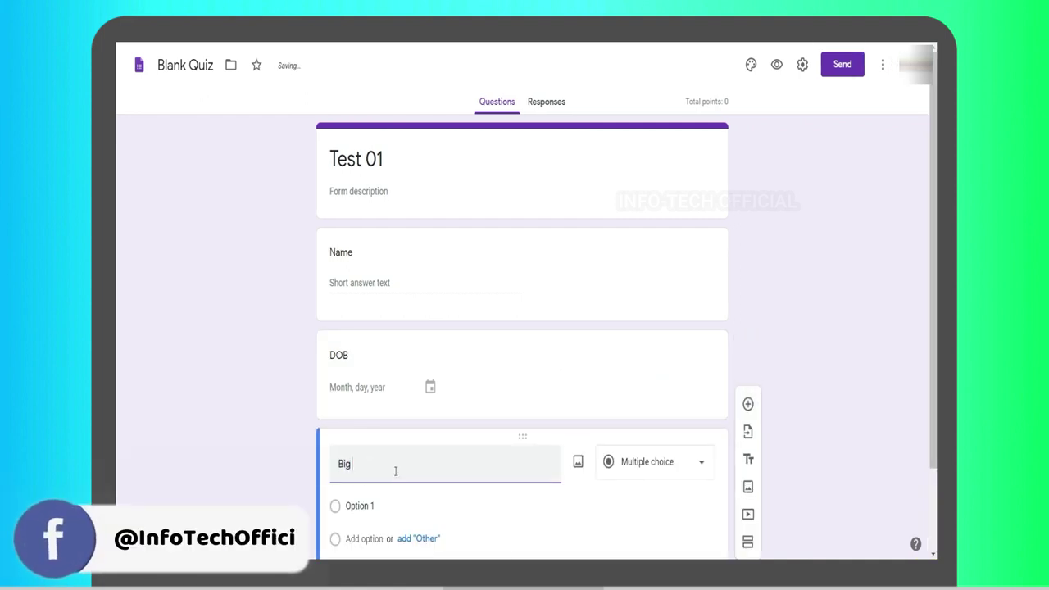
type(" Question")
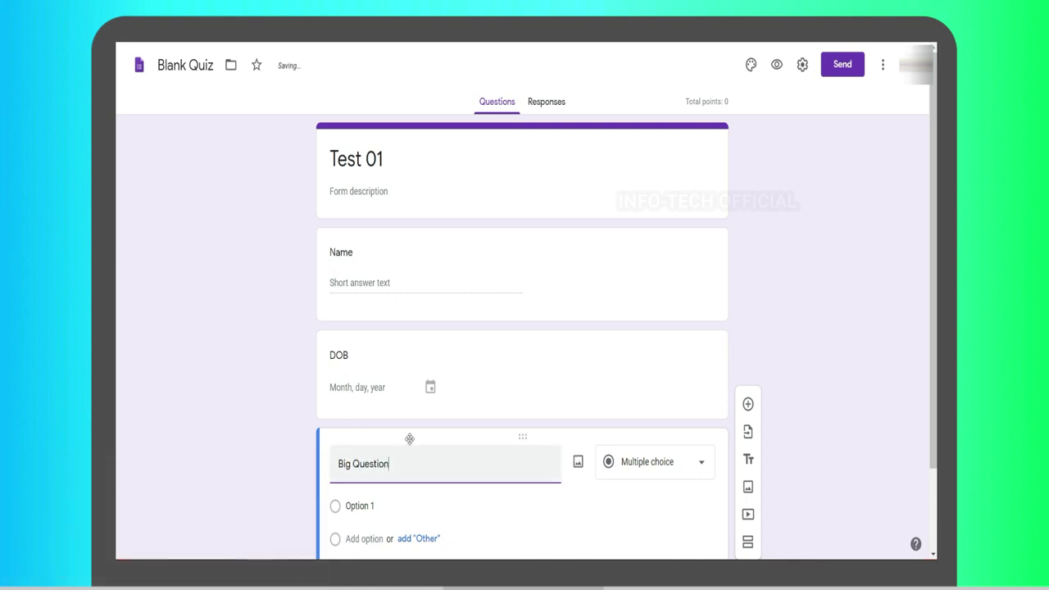
scroll(454, 464, "down", 1)
left_click(628, 370)
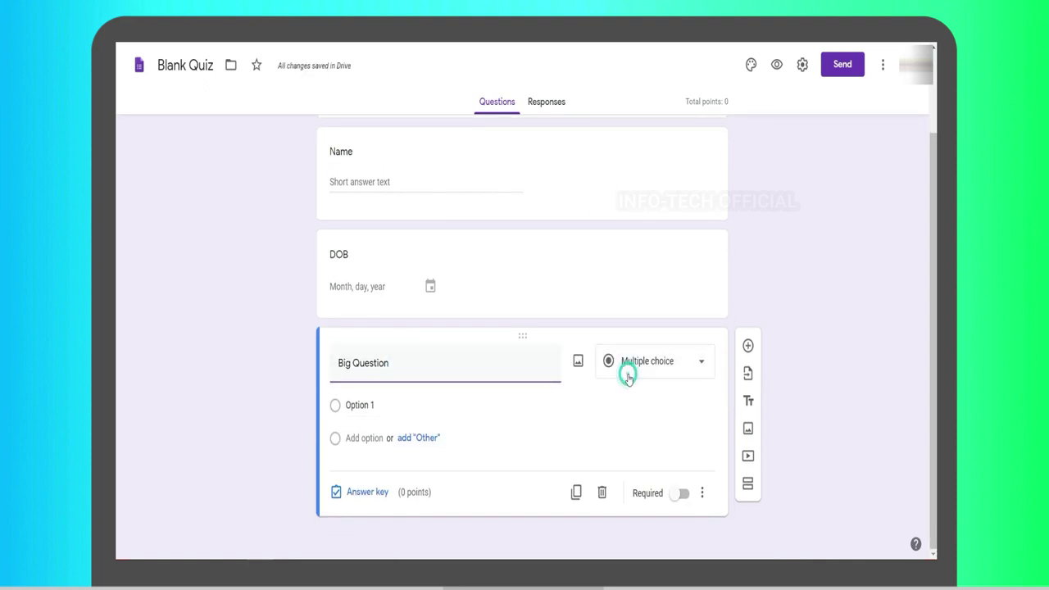
left_click(661, 175)
left_click(407, 428)
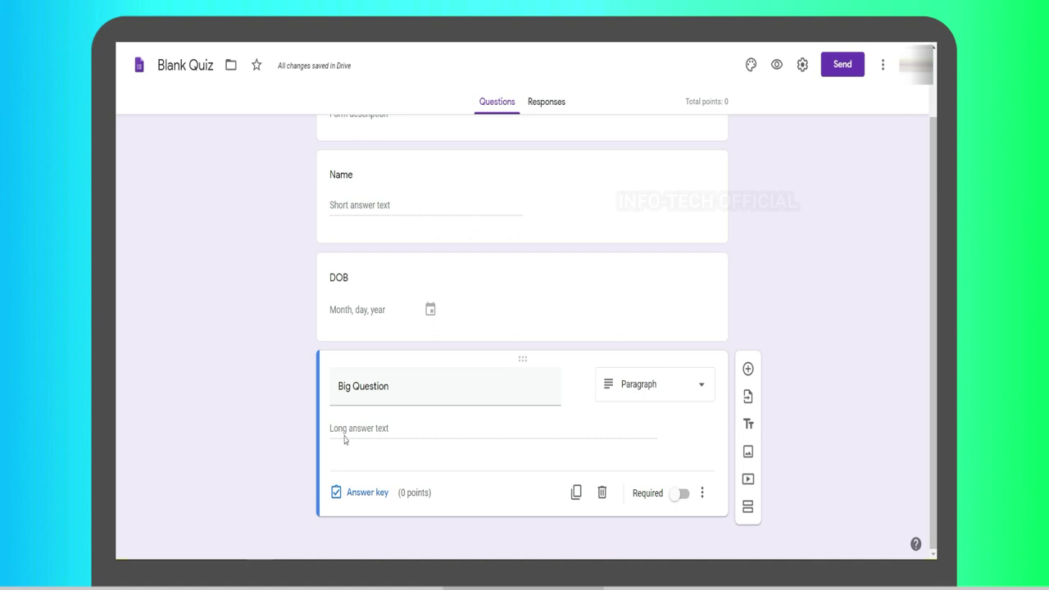
Change Big Question to the File upload type and agree to let respondents upload files to Drive.
left_click(648, 386)
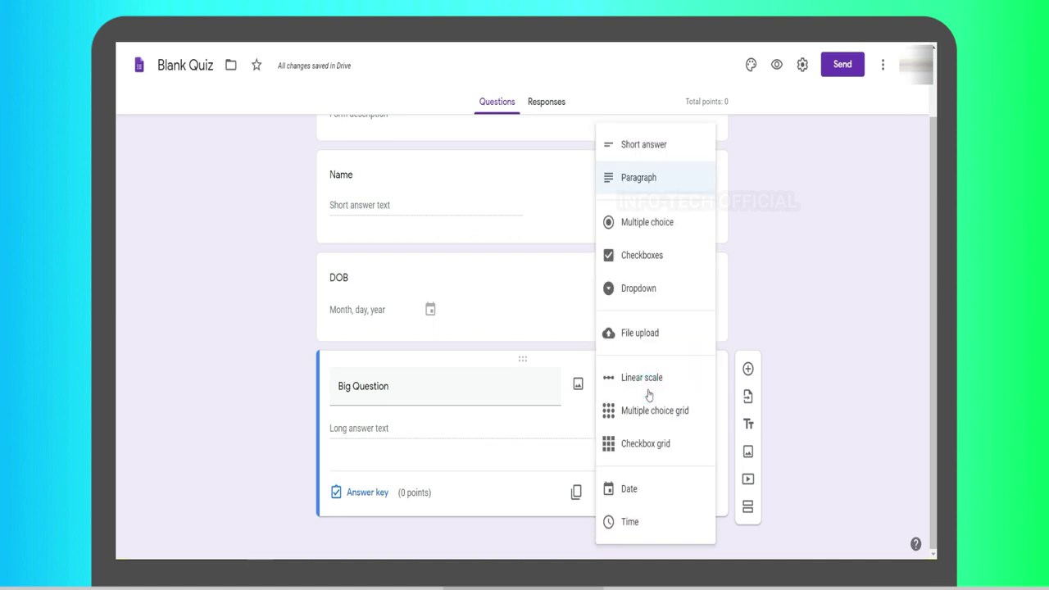
left_click(638, 348)
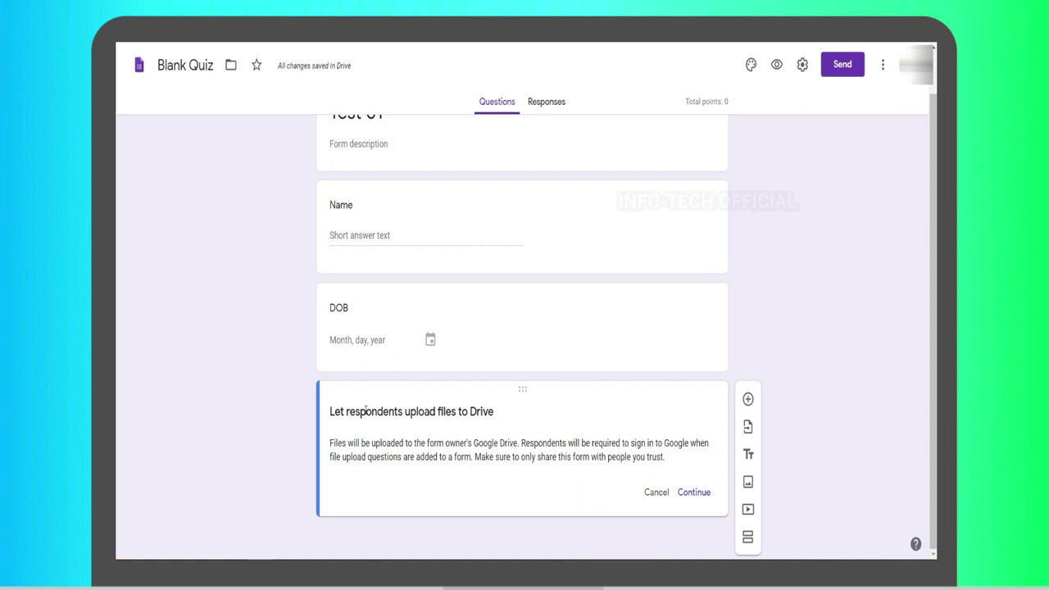
left_click(694, 492)
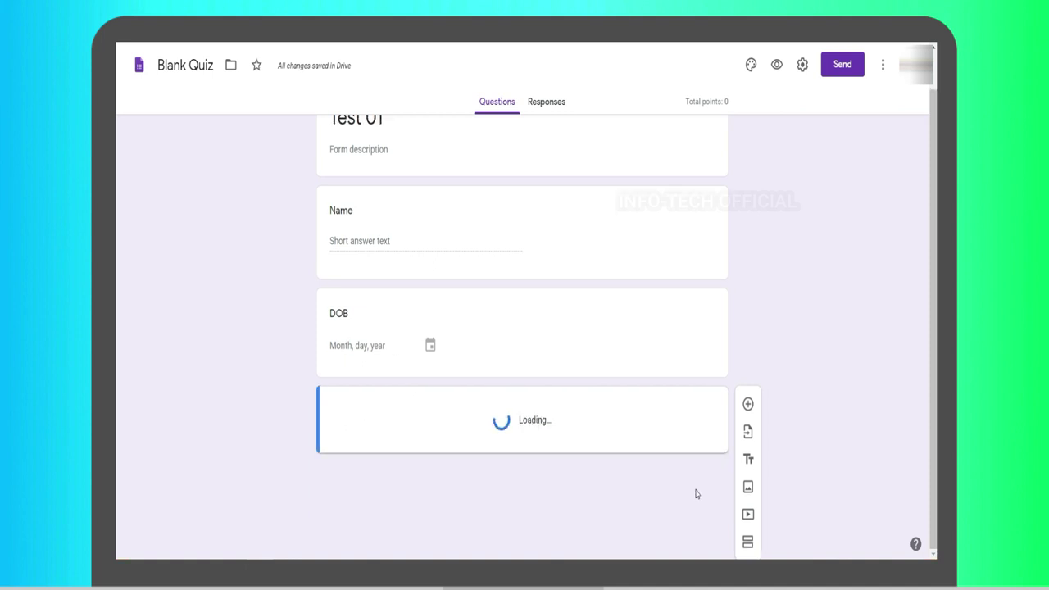
scroll(443, 386, "down", 2)
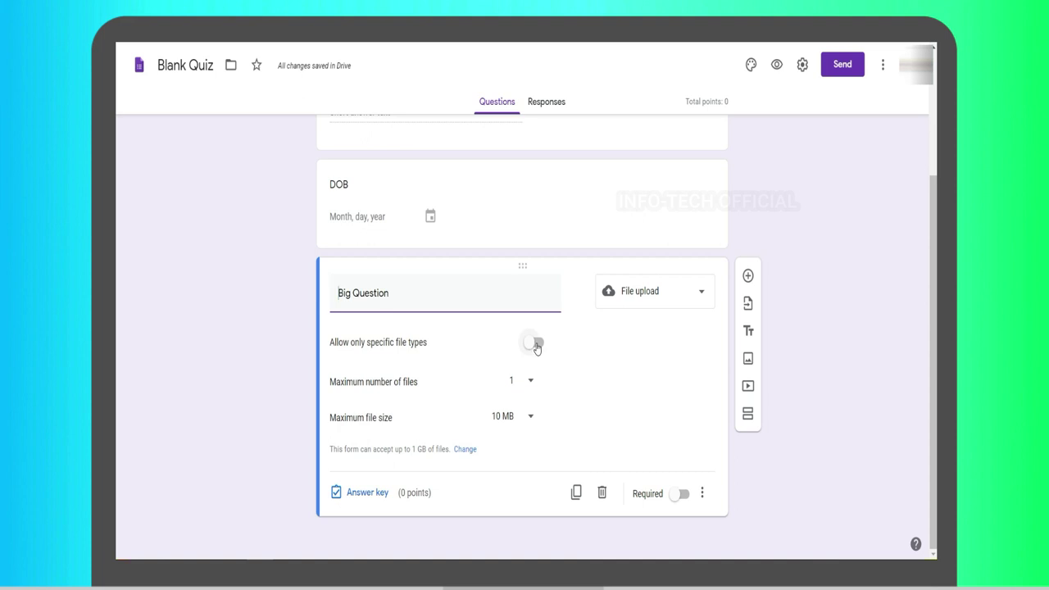
Restrict Big Question's uploads to PDF and Image files and check the choices for the maximum number of files.
left_click(536, 345)
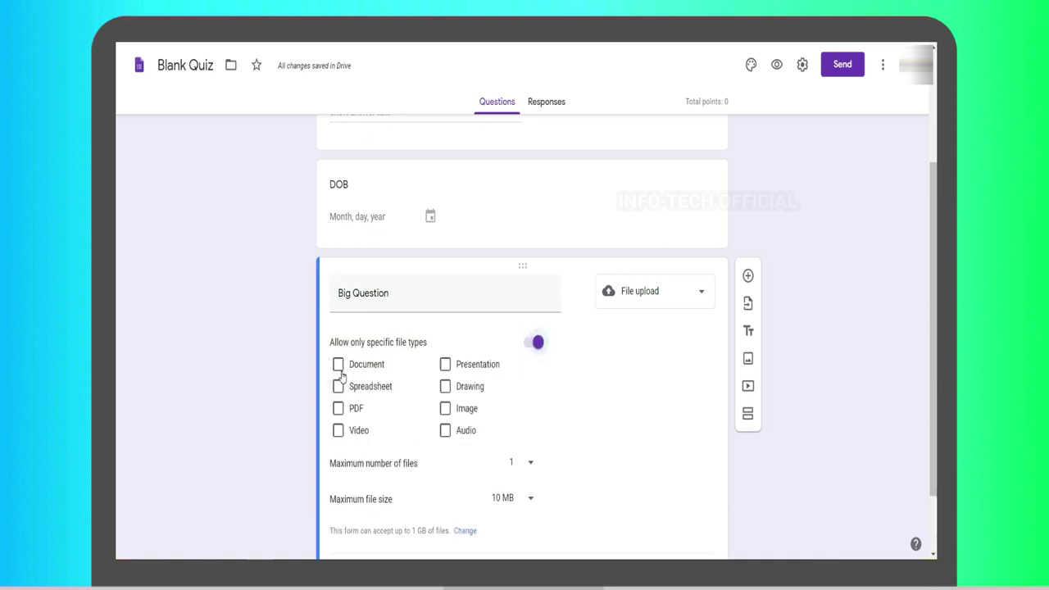
left_click(338, 409)
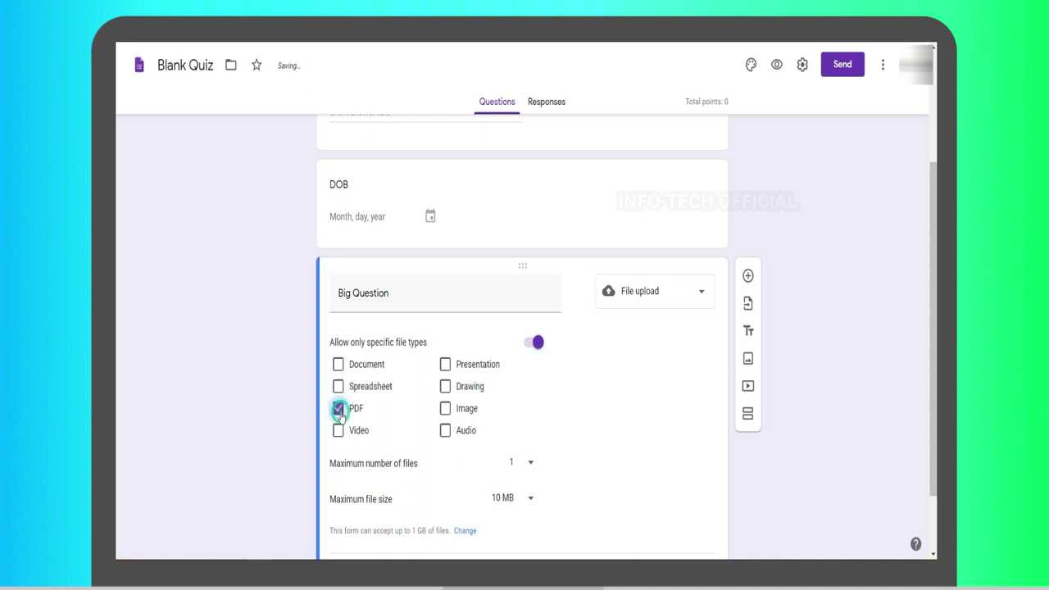
left_click(445, 408)
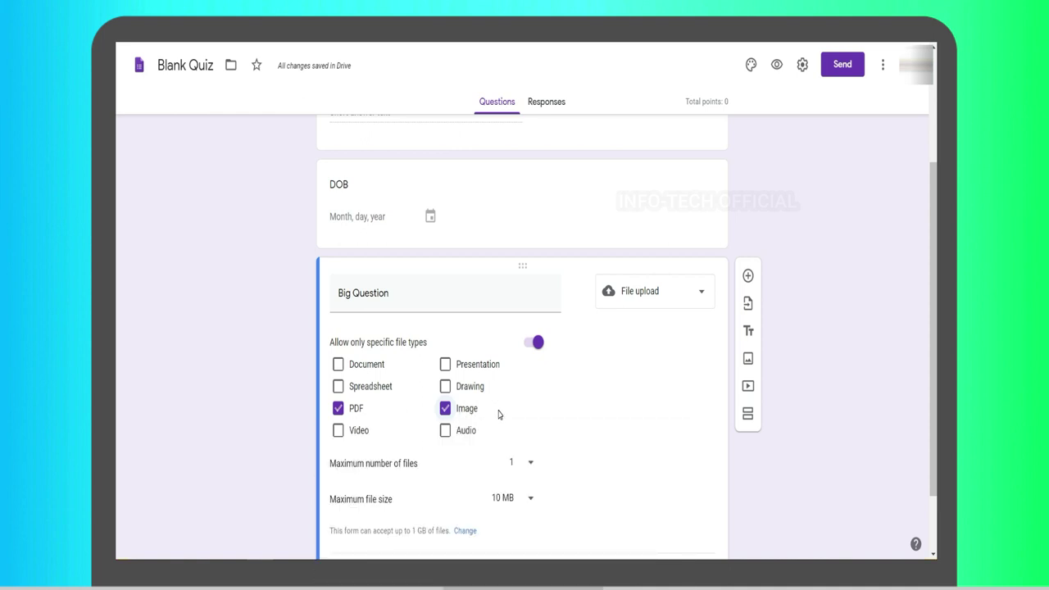
scroll(498, 415, "down", 2)
left_click(530, 387)
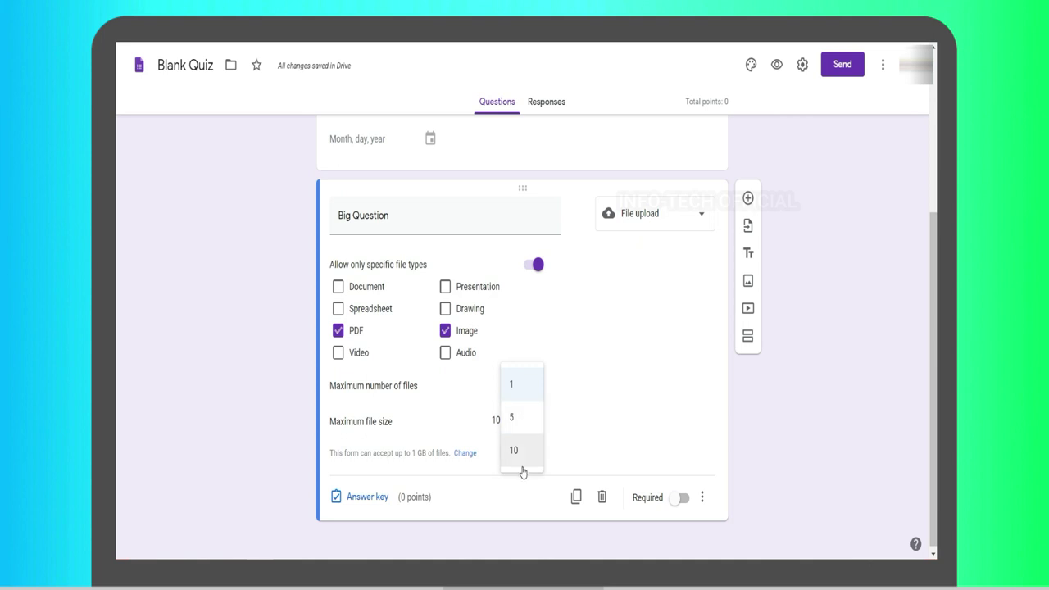
left_click(628, 390)
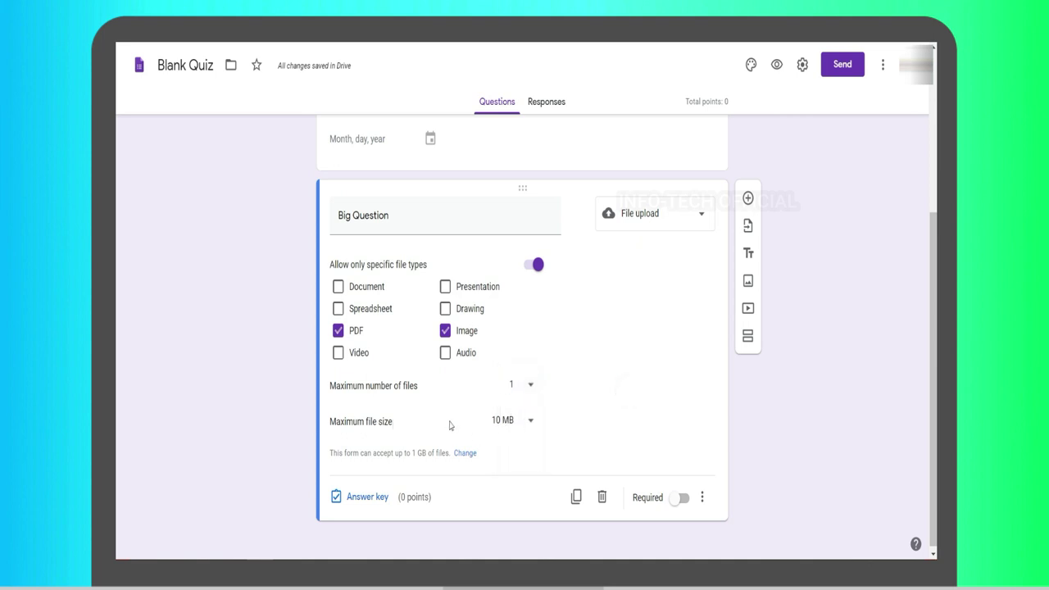
Review the maximum file size choices for Big Question and set the limit to 1 MB.
left_click(530, 423)
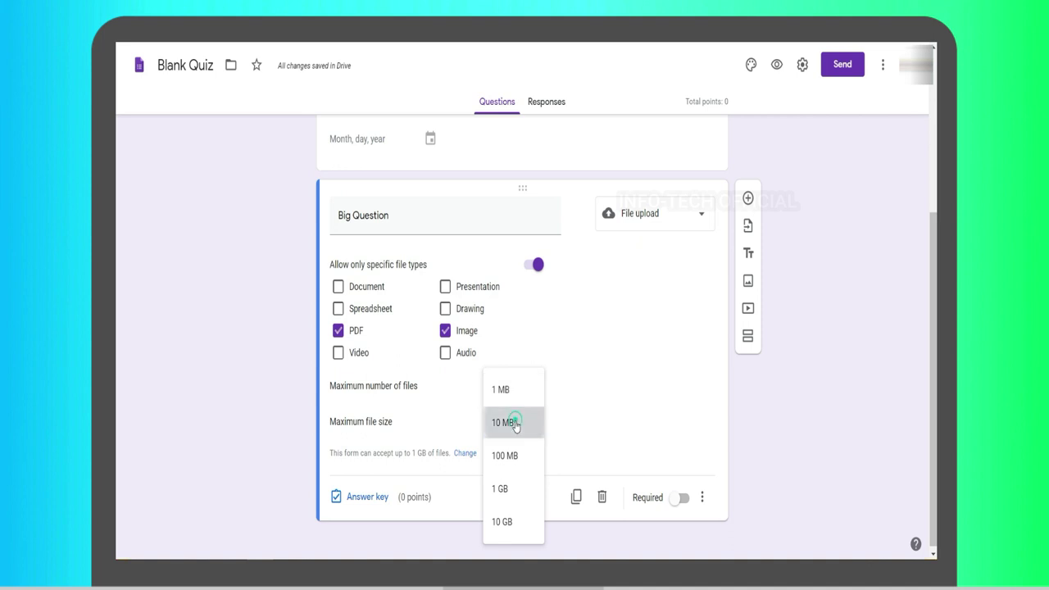
left_click(514, 423)
left_click(529, 423)
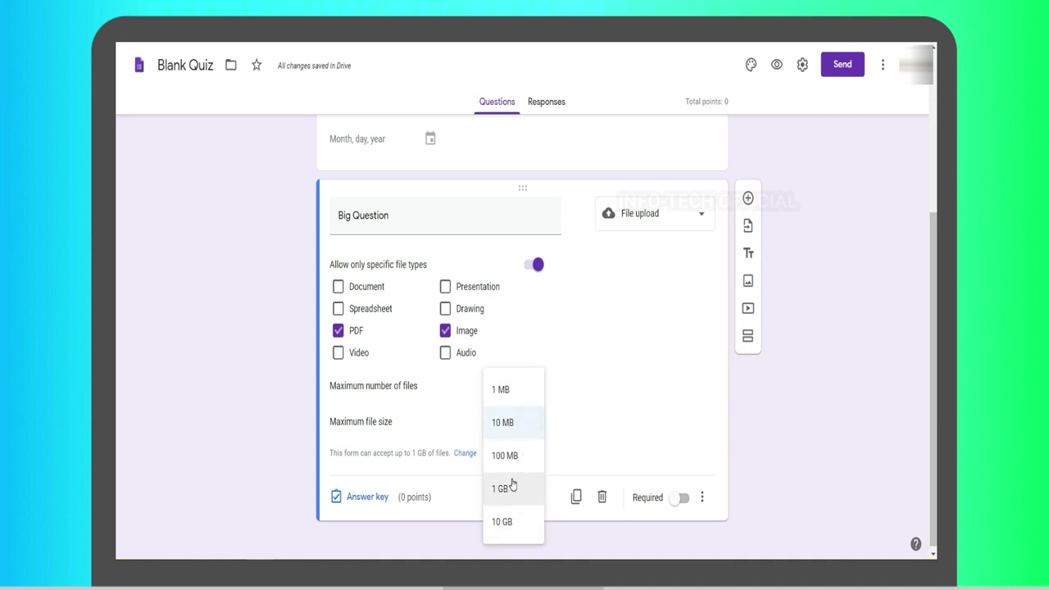
left_click(578, 419)
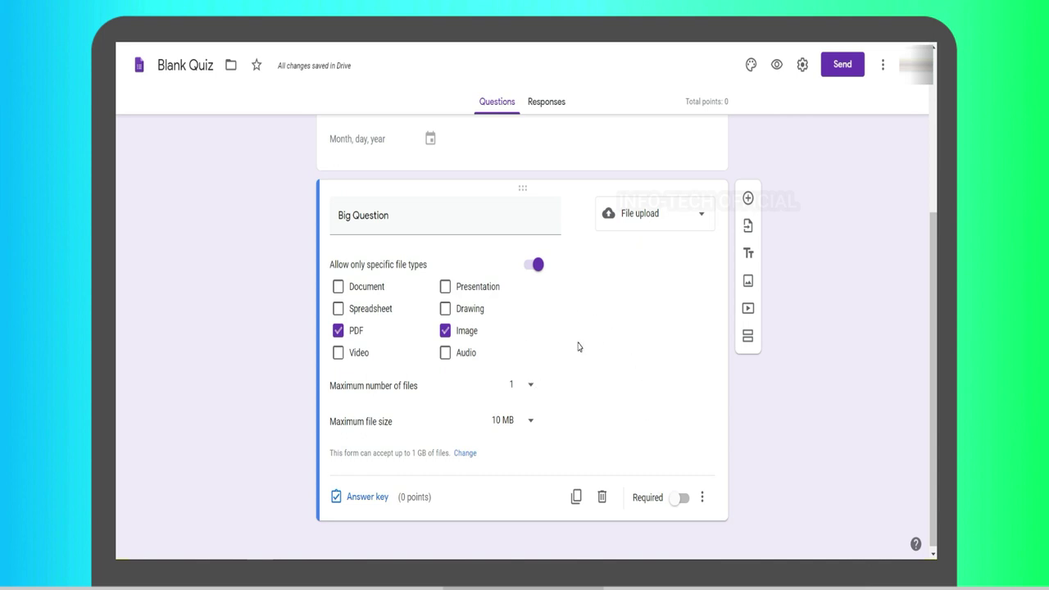
left_click(530, 419)
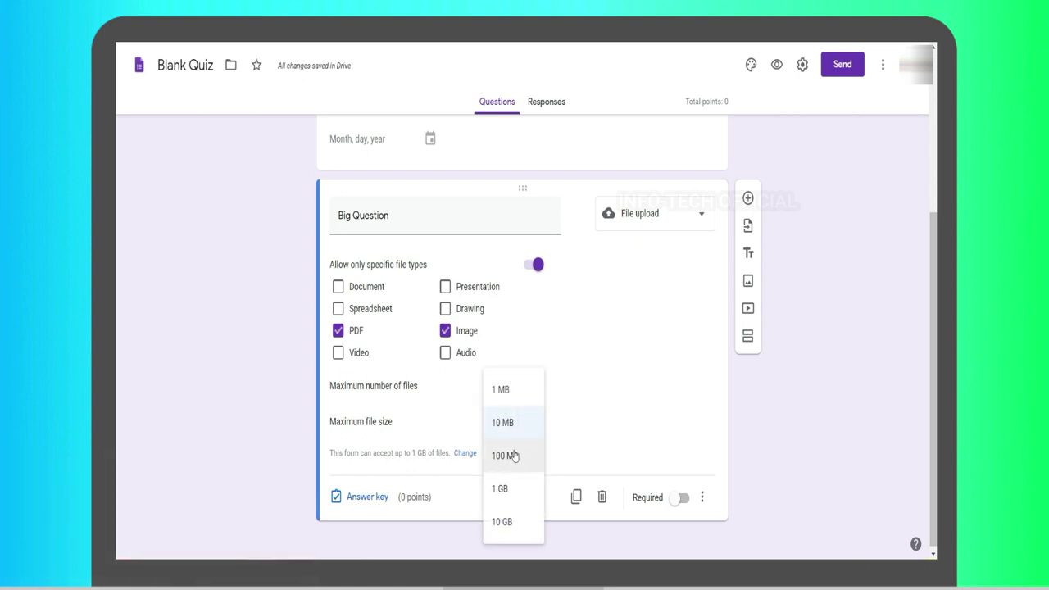
left_click(503, 423)
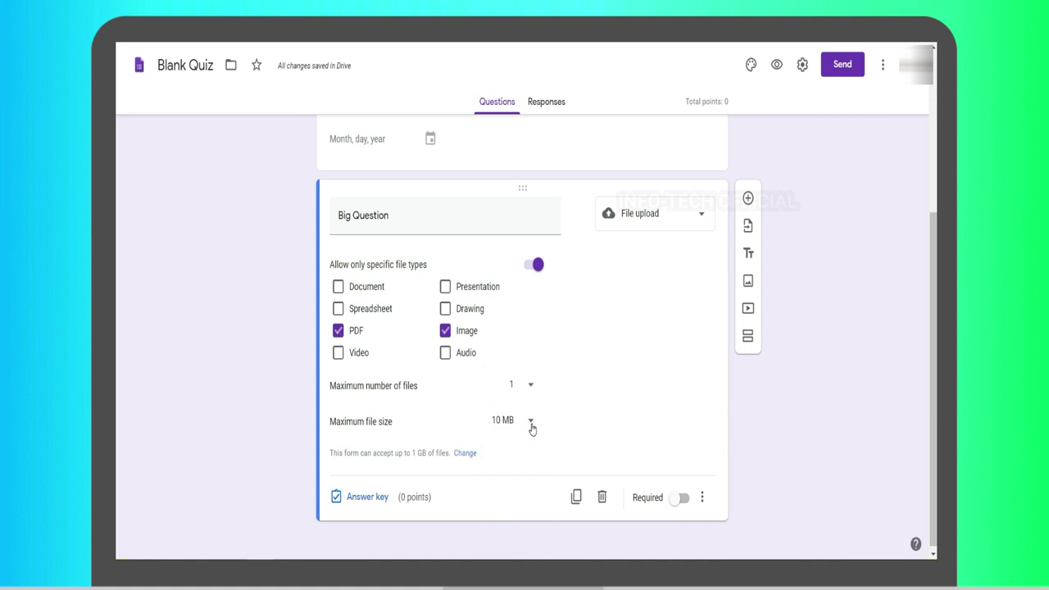
left_click(528, 421)
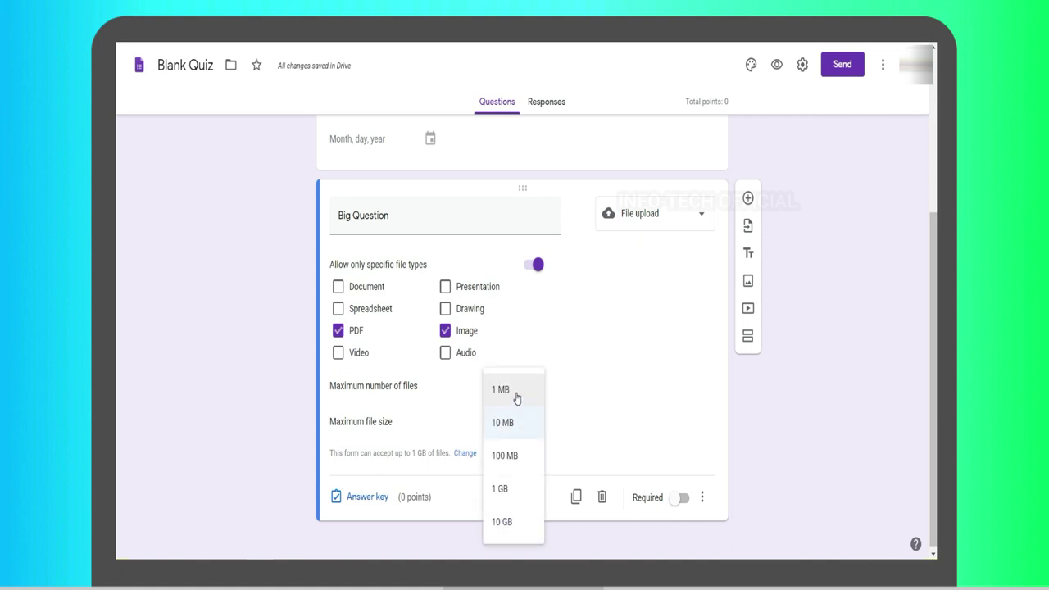
left_click(517, 395)
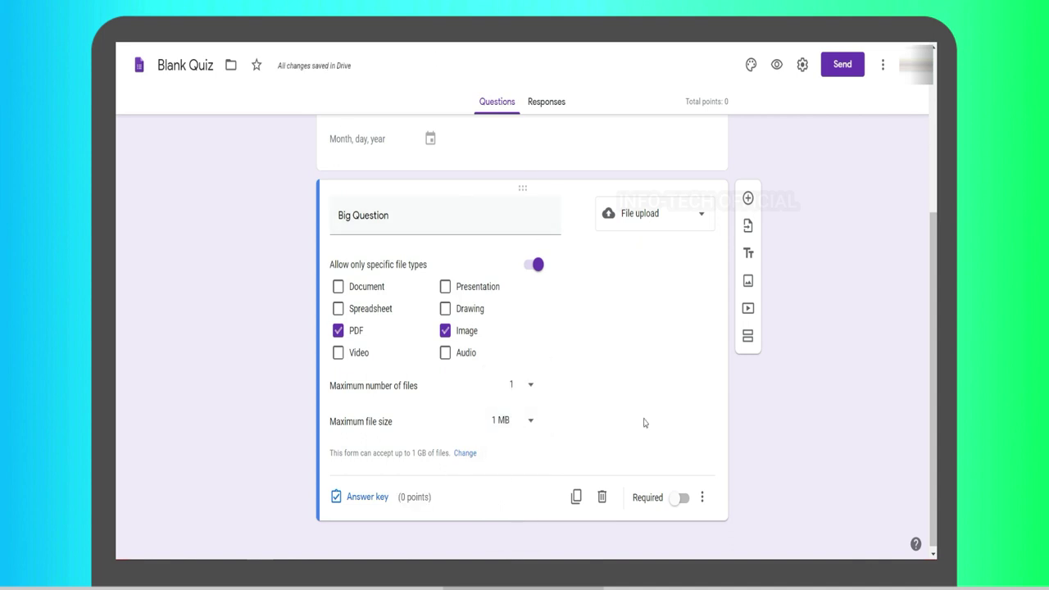
Try a maximum file size of 1 GB for Big Question and highlight the note on the form's total upload limit.
left_click(531, 421)
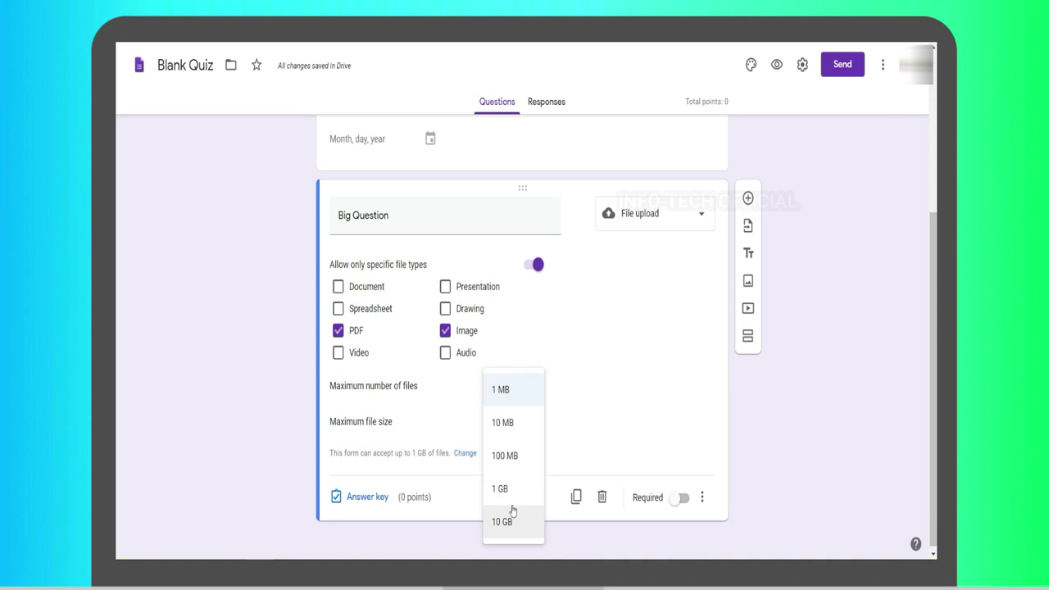
left_click(512, 492)
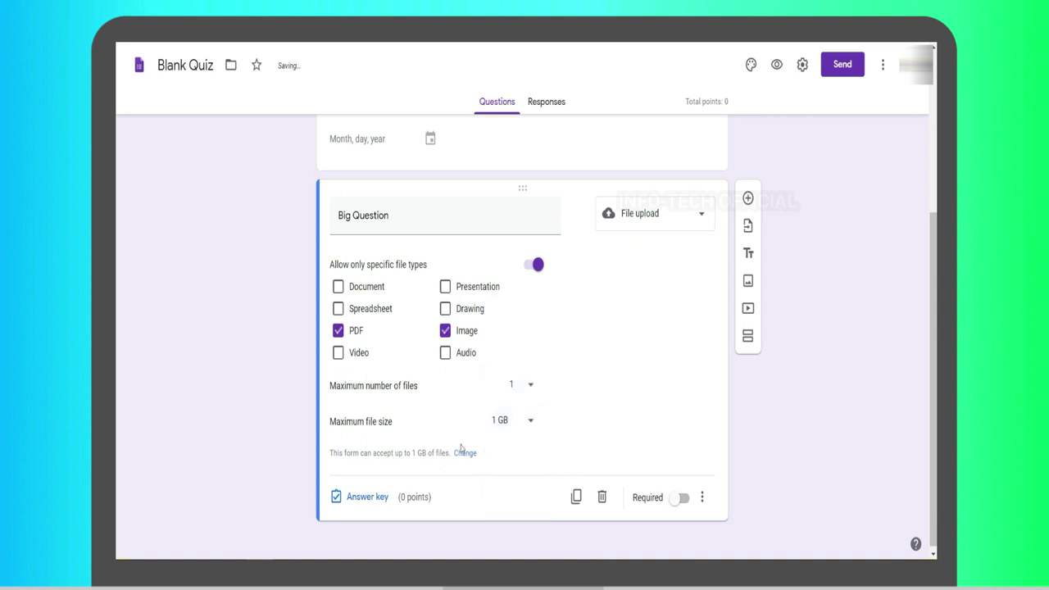
left_click_drag(331, 452, 451, 458)
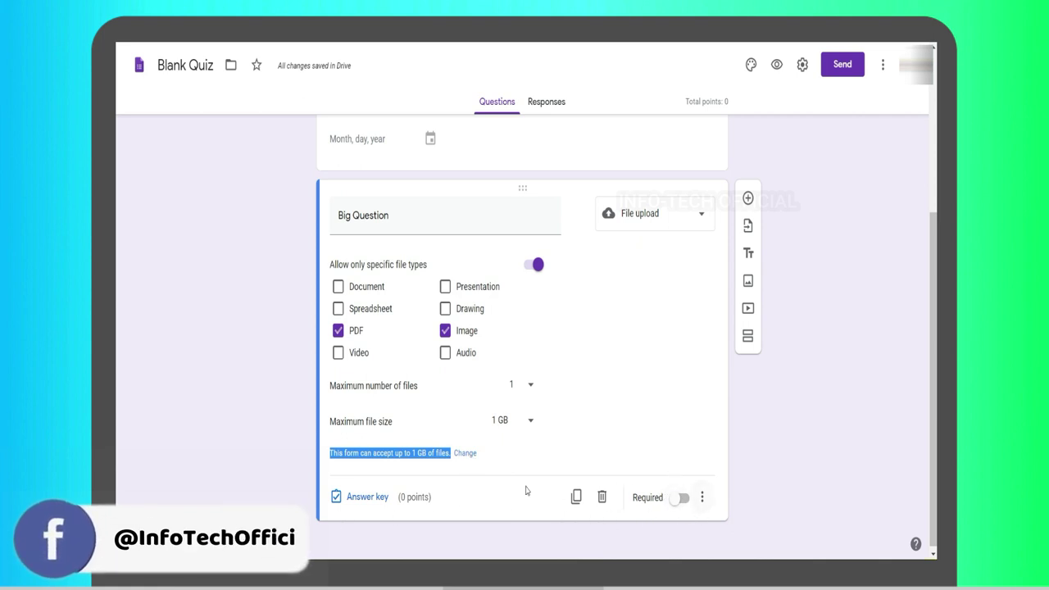
Make Big Question a required question.
left_click(681, 497)
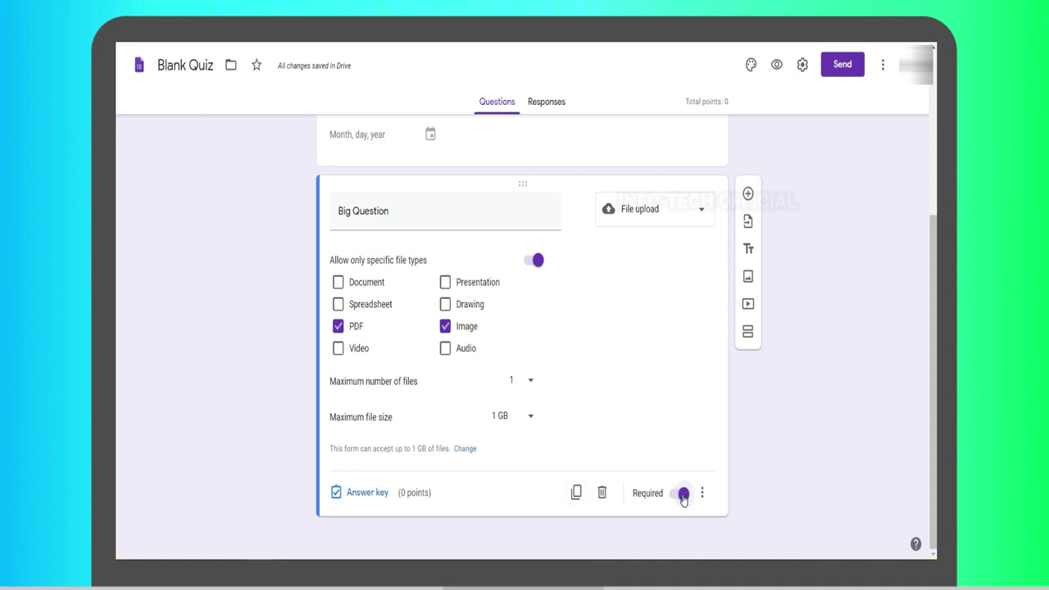
left_click(682, 498)
left_click(674, 501)
Duplicate Big Question and show a Description field on the copy.
left_click(577, 492)
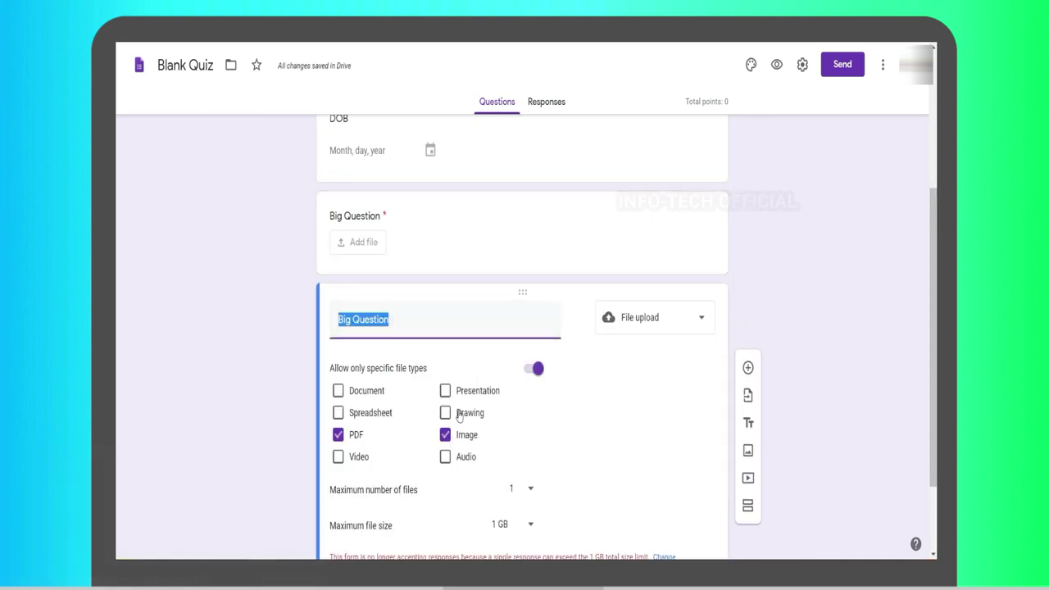
scroll(557, 480, "down", 1)
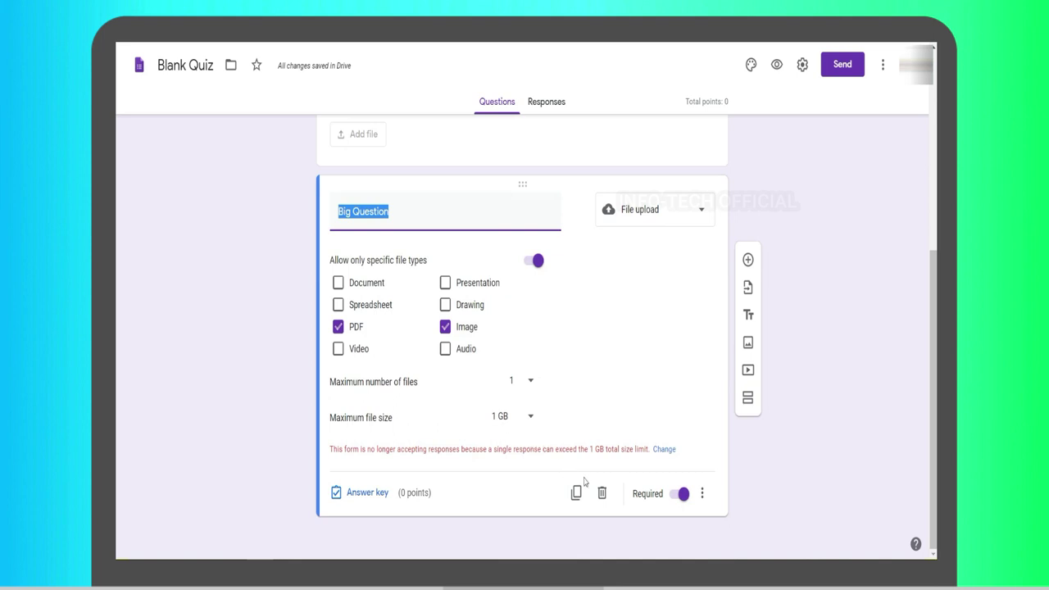
left_click(701, 493)
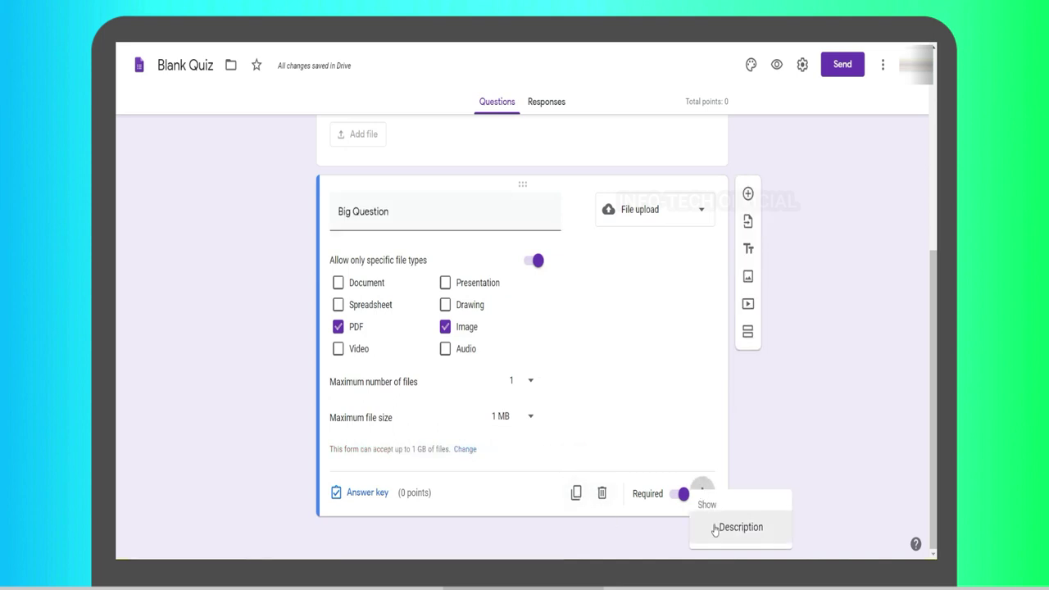
left_click(716, 528)
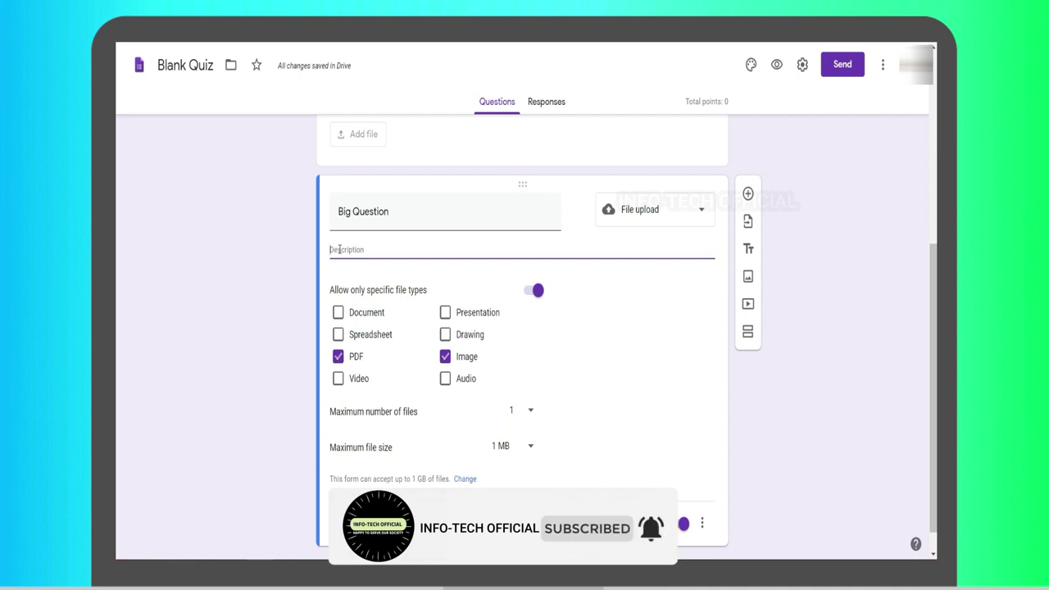
left_click(747, 223)
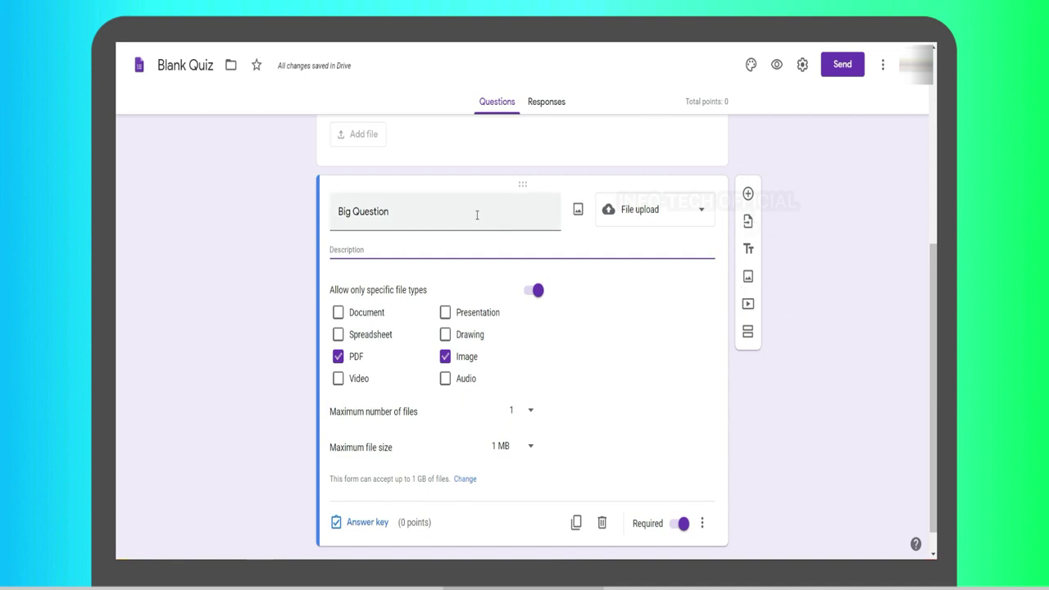
scroll(545, 356, "down", 1)
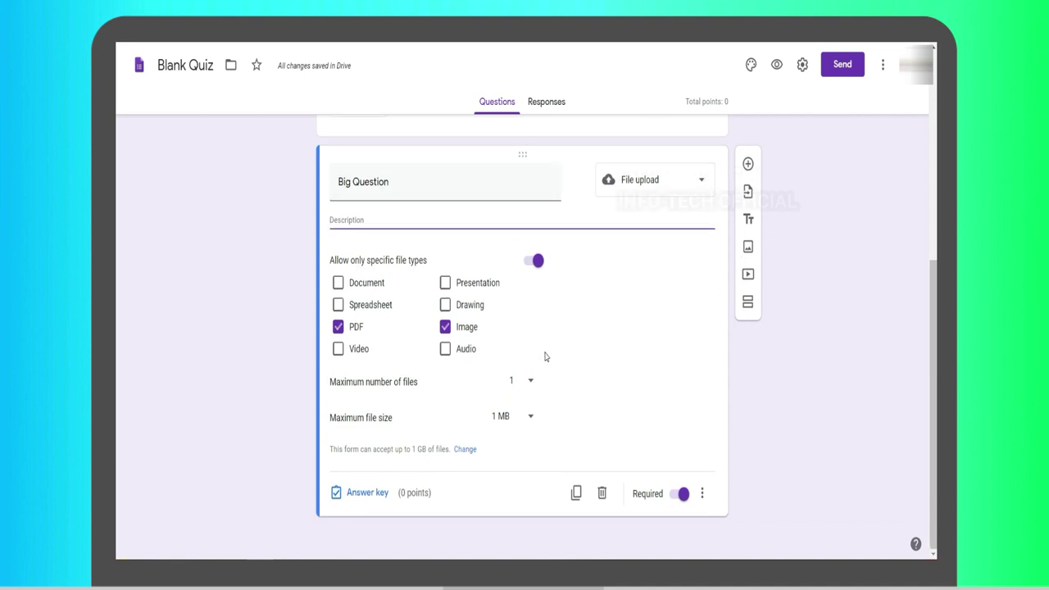
scroll(591, 349, "up", 5)
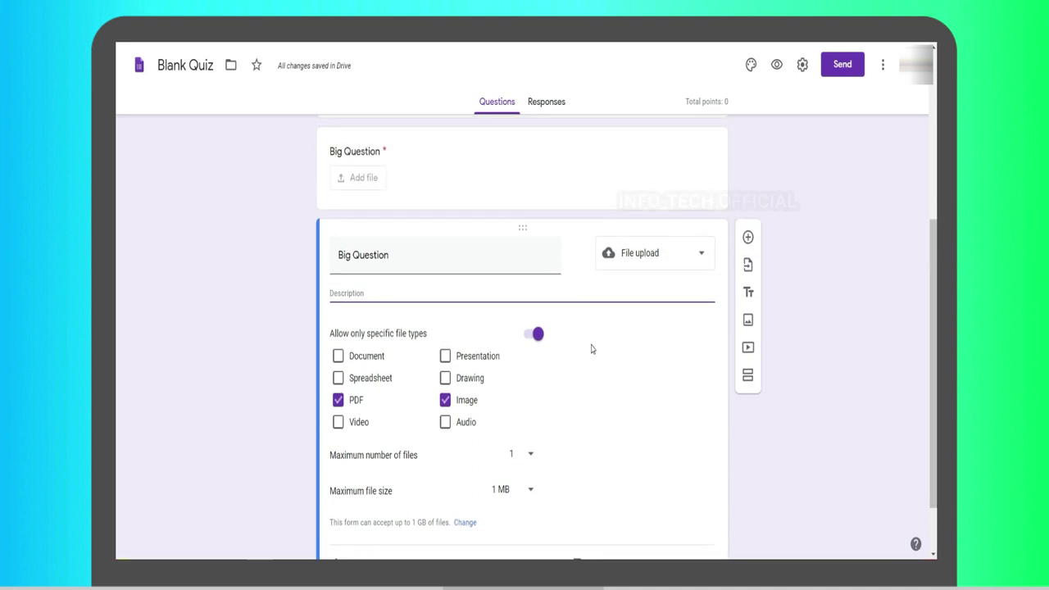
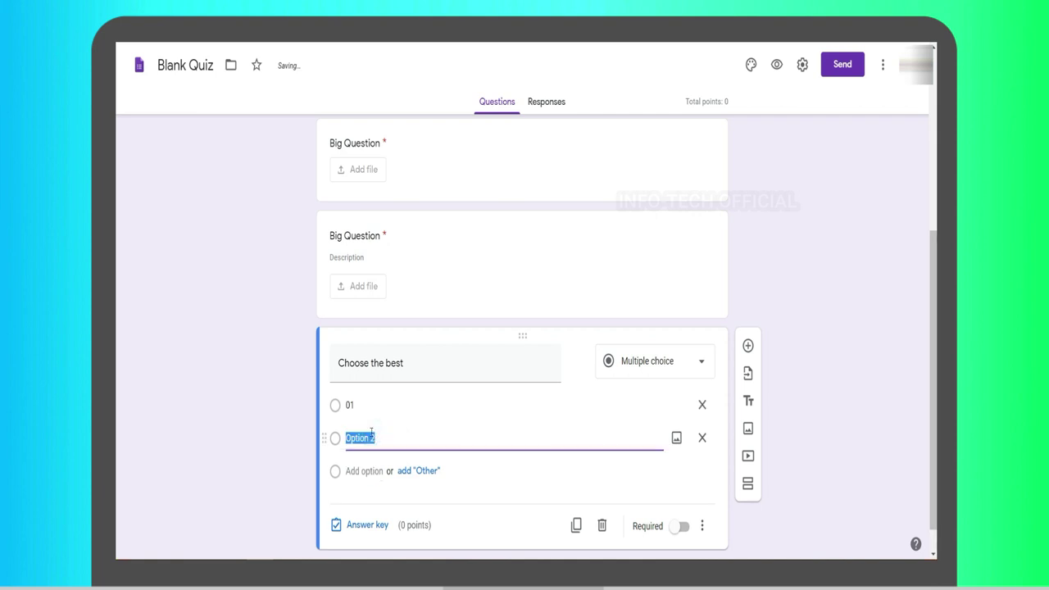
Add 03 and 04 as the third and fourth options of the multiple-choice question Choose the best.
left_click(359, 465)
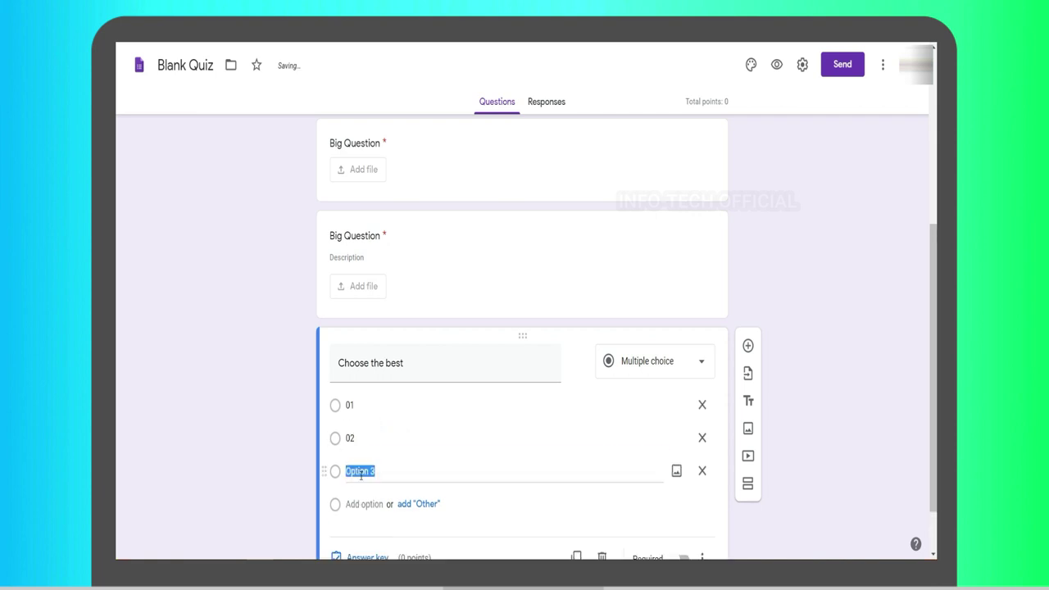
type("03")
left_click(362, 503)
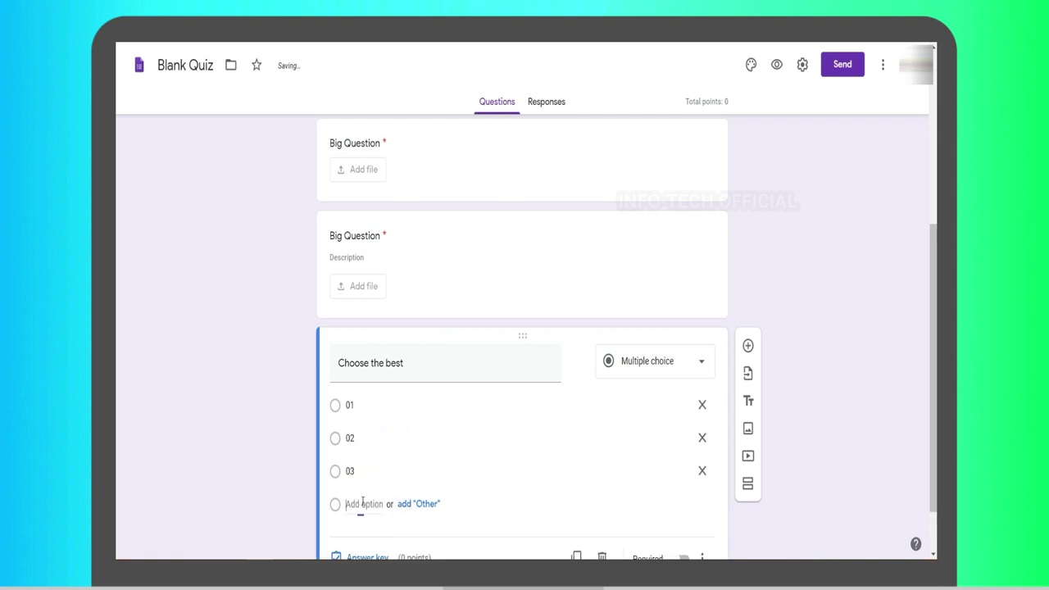
type("04")
Mark 04 as the correct answer to Choose the best and make the question worth 1 point.
scroll(492, 393, "down", 1)
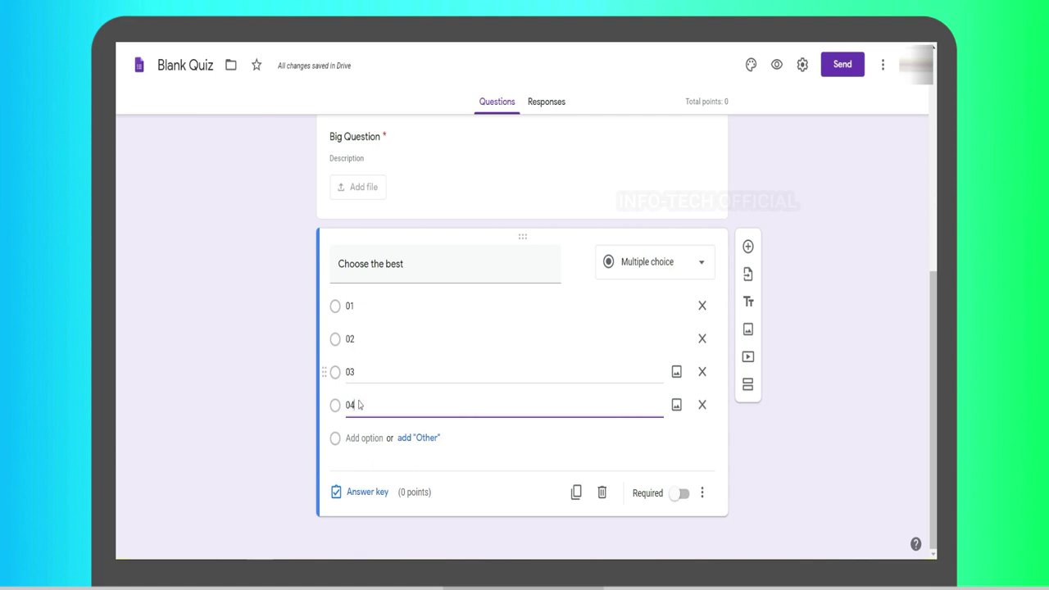
left_click(349, 496)
left_click(340, 428)
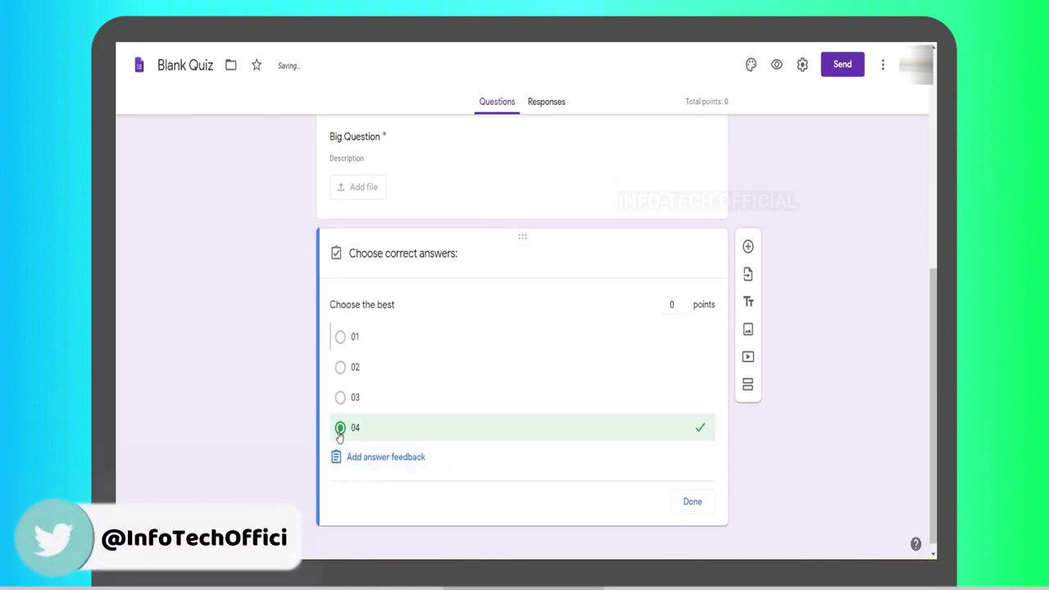
left_click(685, 301)
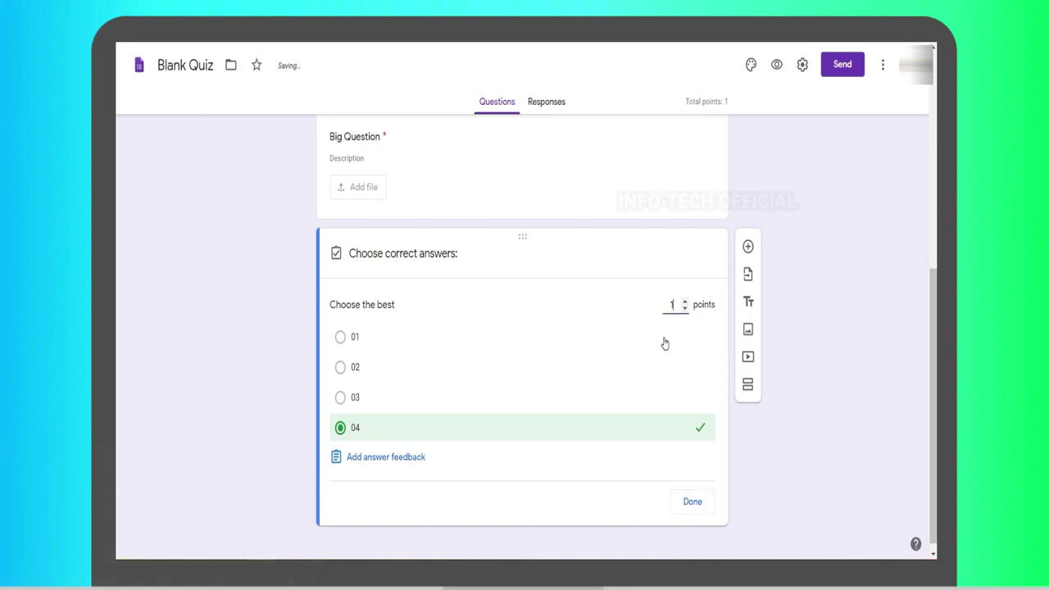
left_click(692, 502)
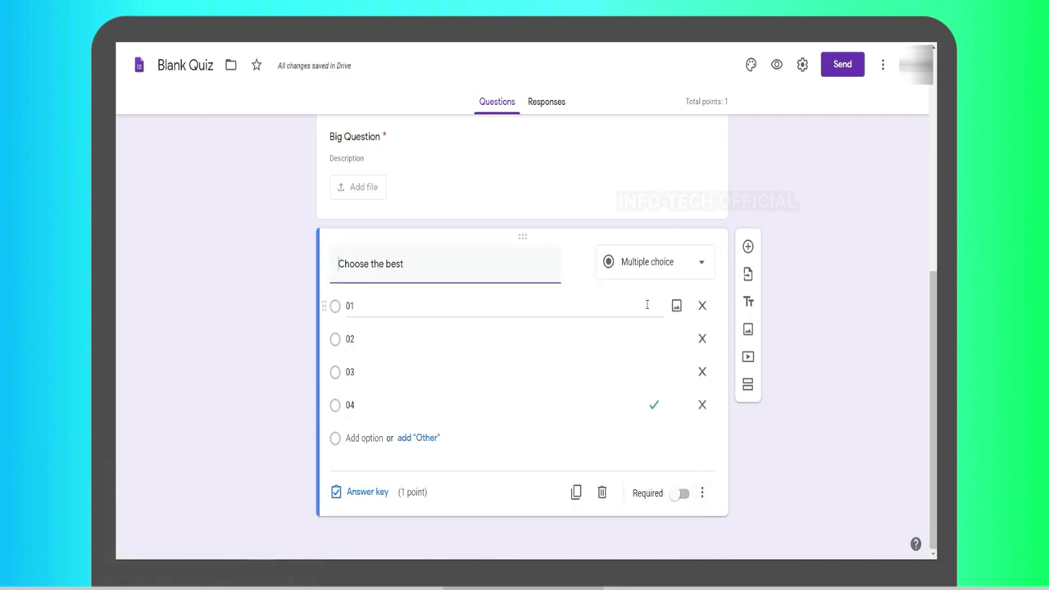
Assign 4 points to the second Big Question, the one with a description, in its answer key.
scroll(451, 434, "up", 10)
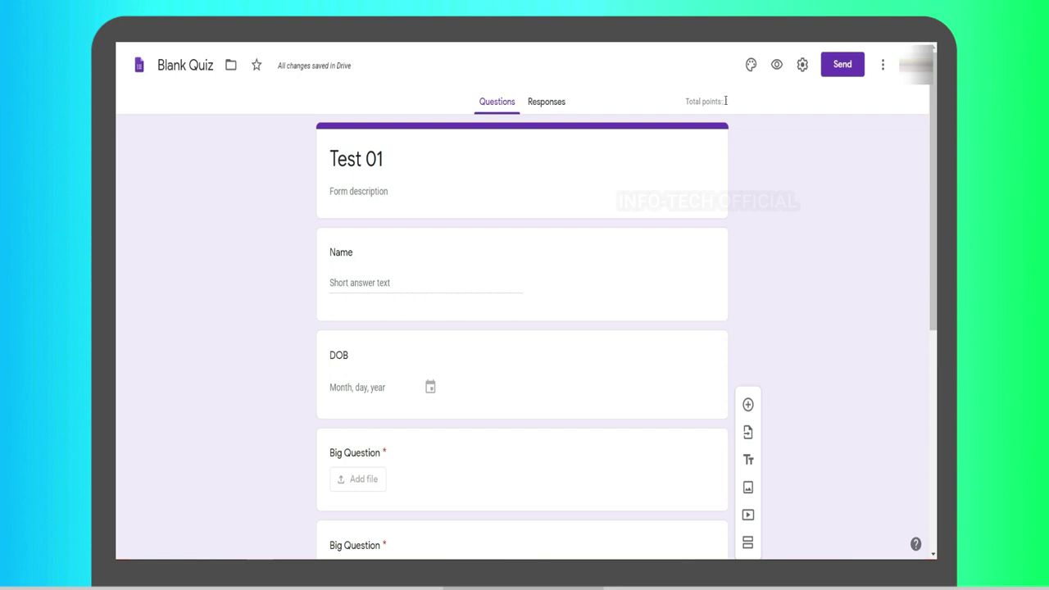
scroll(368, 335, "down", 3)
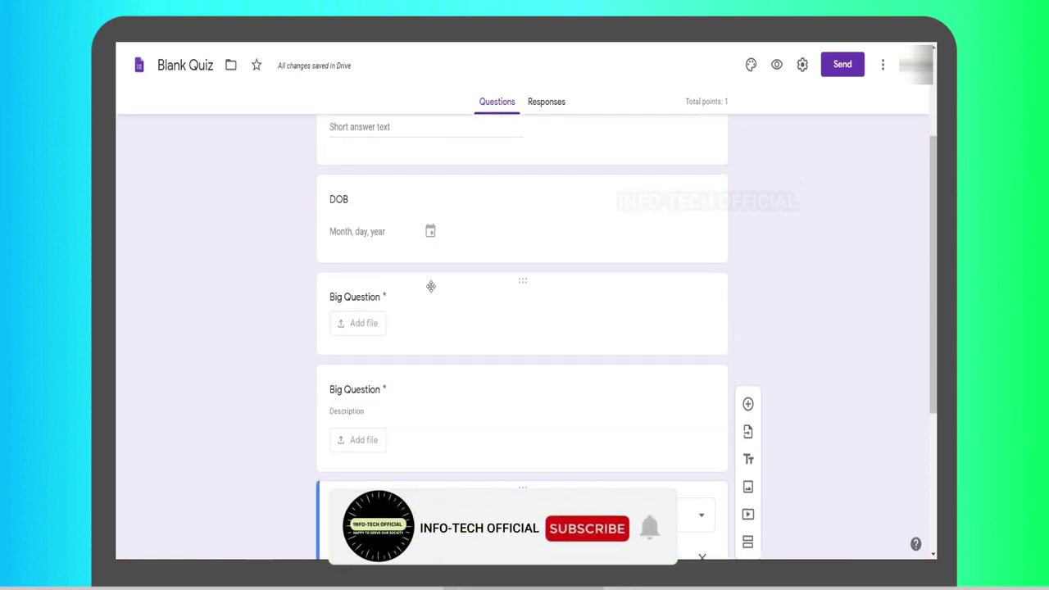
scroll(424, 398, "down", 1)
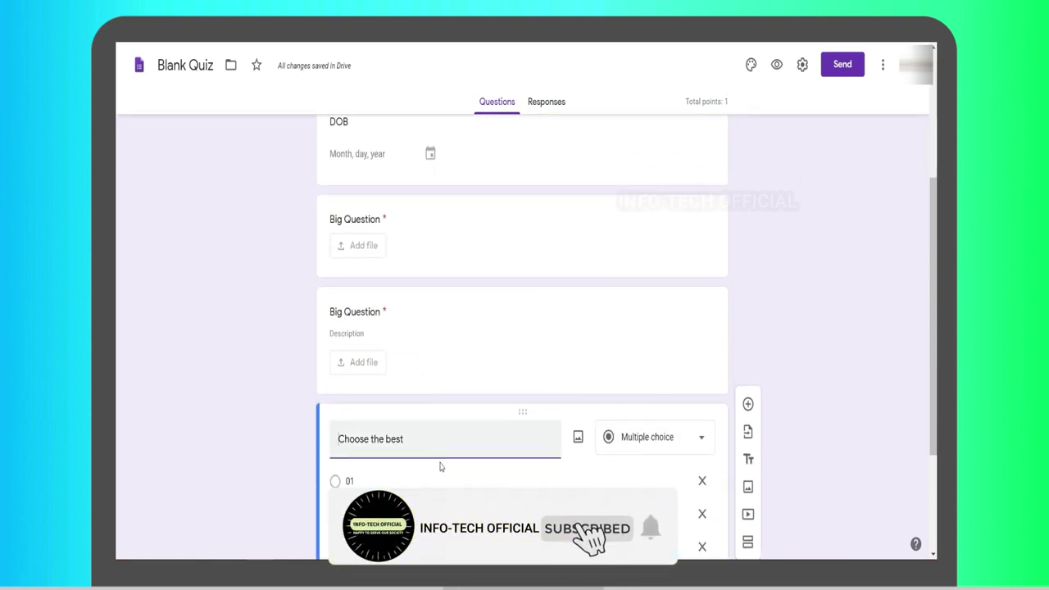
left_click(442, 338)
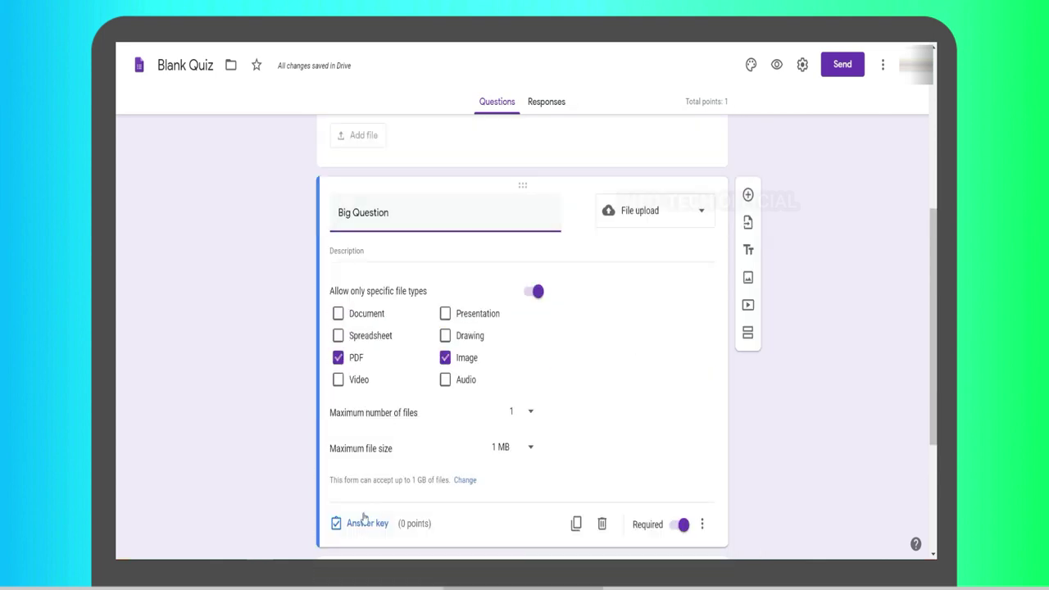
left_click(366, 523)
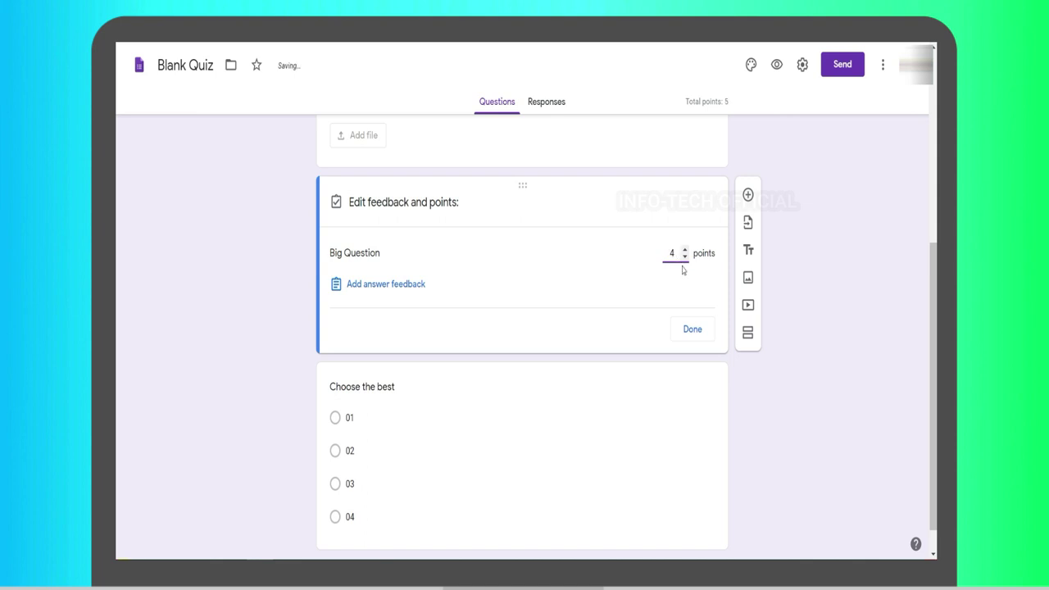
left_click(693, 330)
Assign 5 points to the first Big Question in its answer key and check the quiz's total points.
scroll(349, 326, "up", 3)
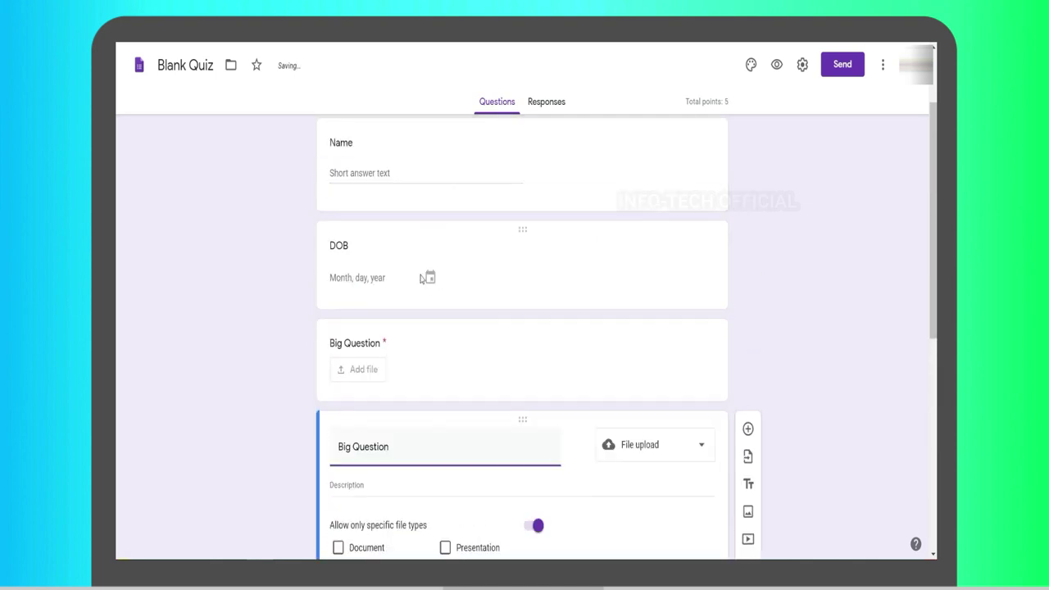
left_click_drag(349, 326, 590, 393)
scroll(393, 426, "down", 3)
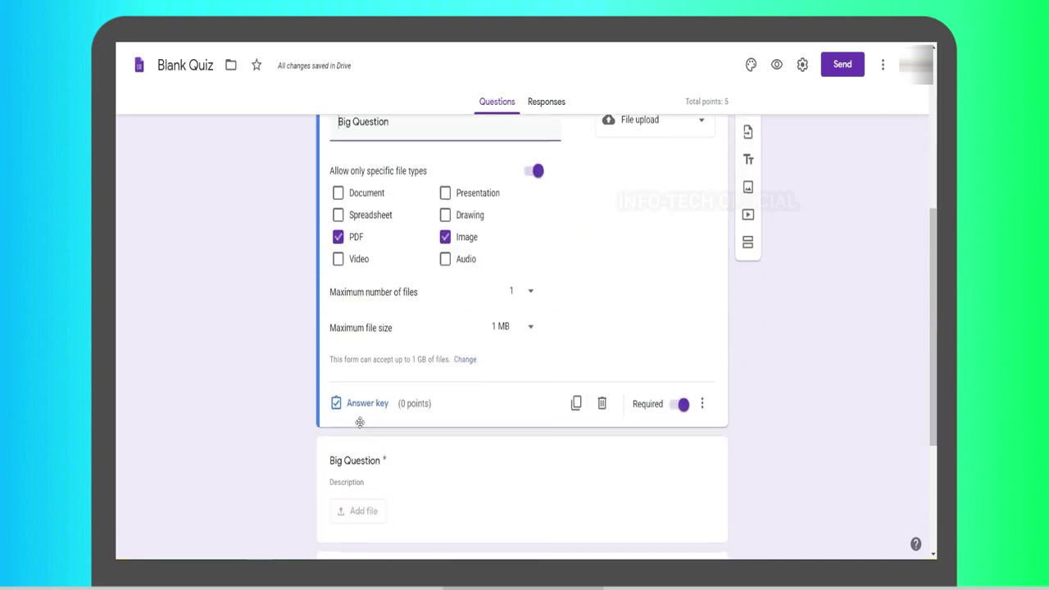
left_click(361, 401)
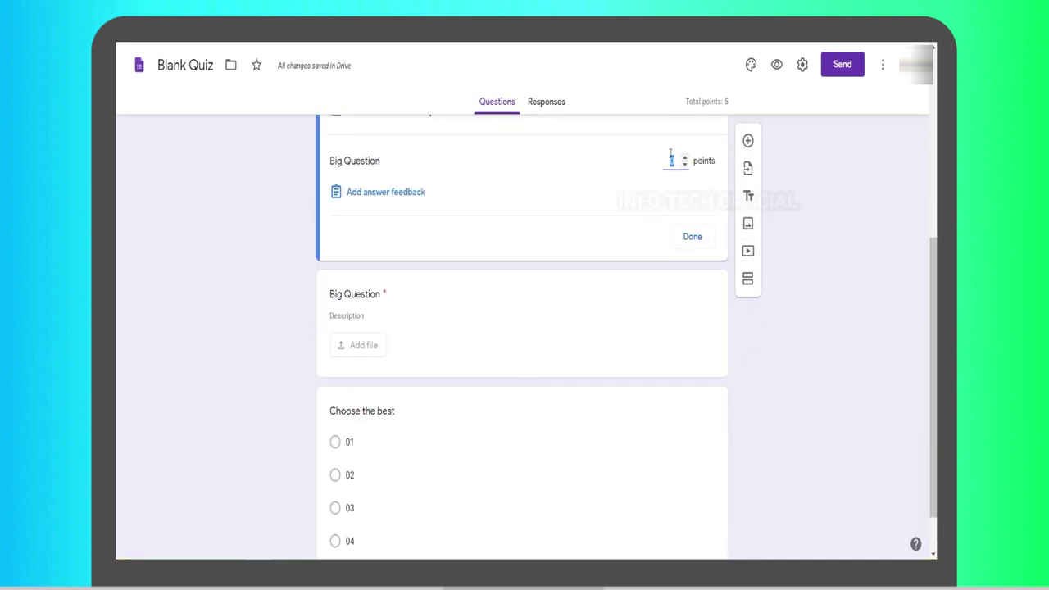
left_click(693, 238)
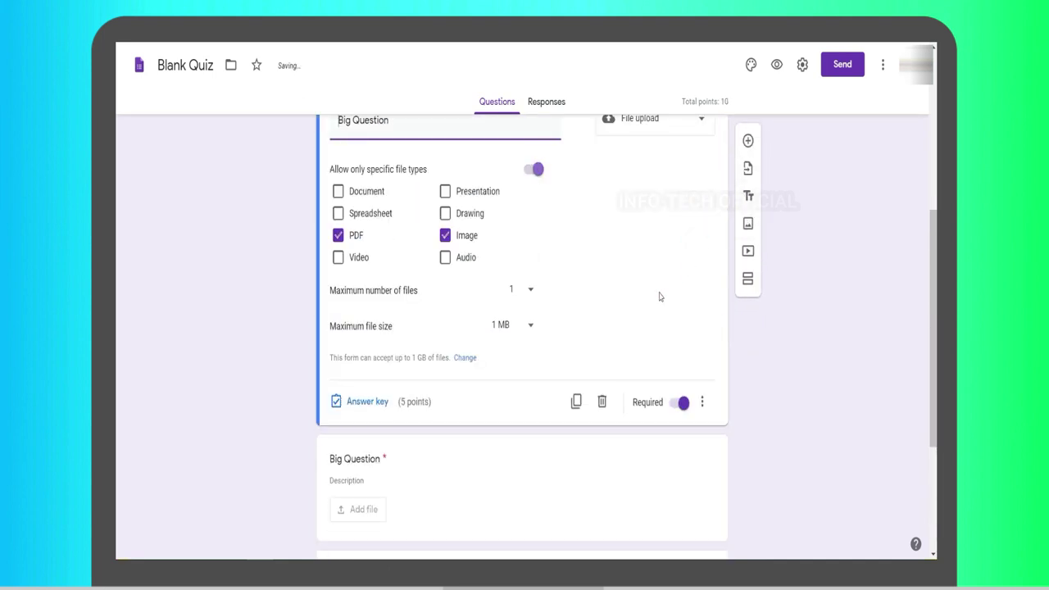
scroll(661, 295, "up", 4)
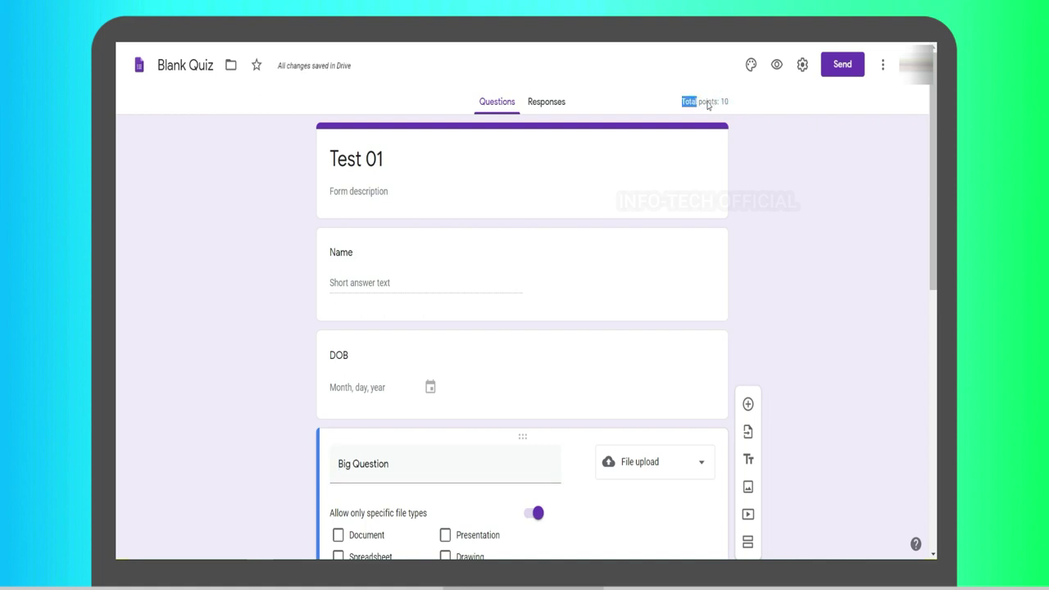
Add a dropdown question titled hello below the Choose the best question.
scroll(747, 213, "down", 7)
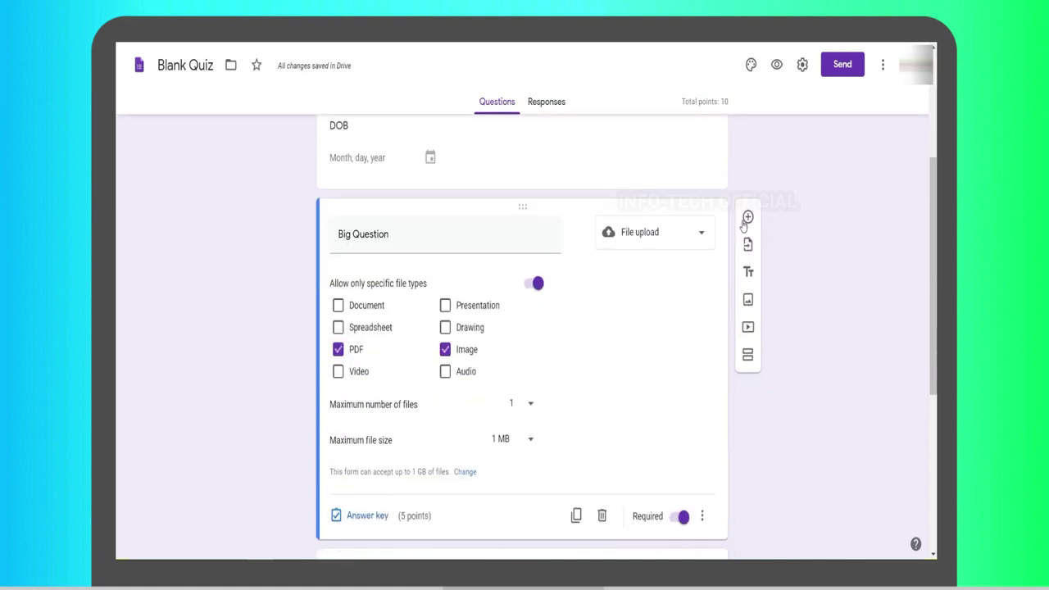
scroll(711, 360, "down", 1)
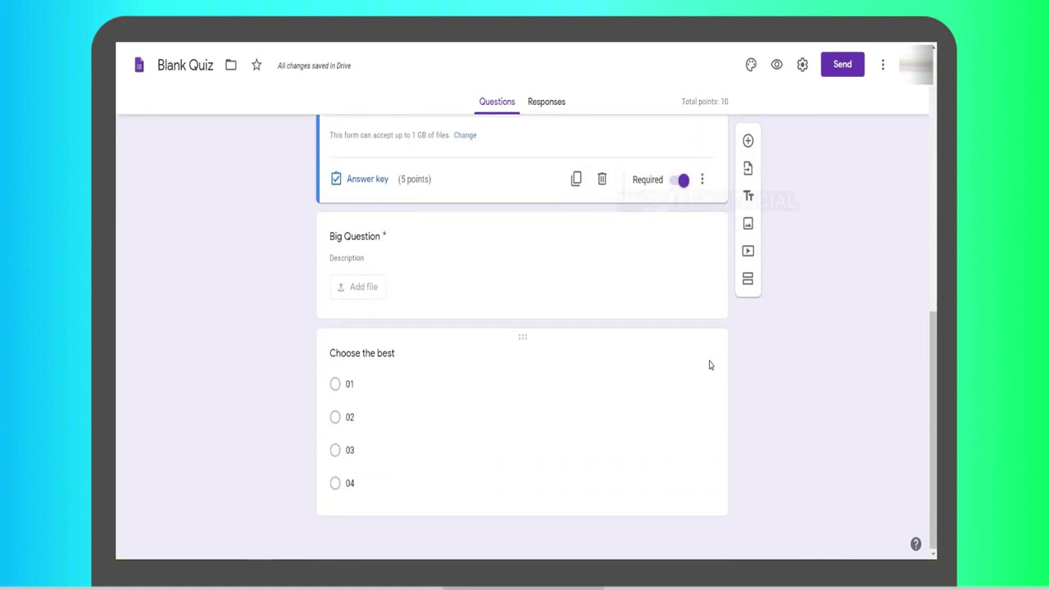
left_click(438, 352)
left_click(747, 246)
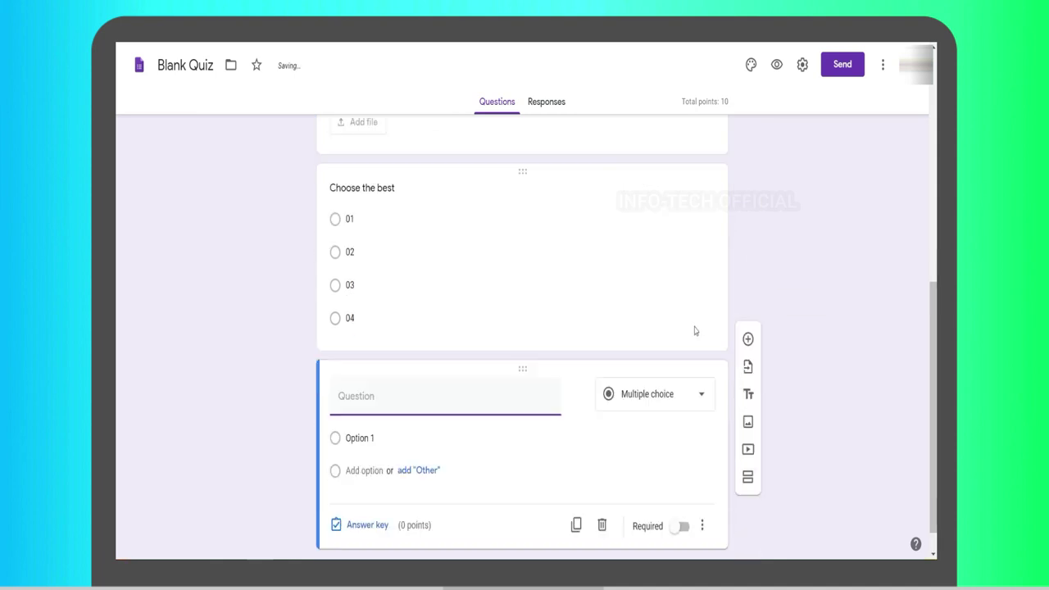
left_click(674, 375)
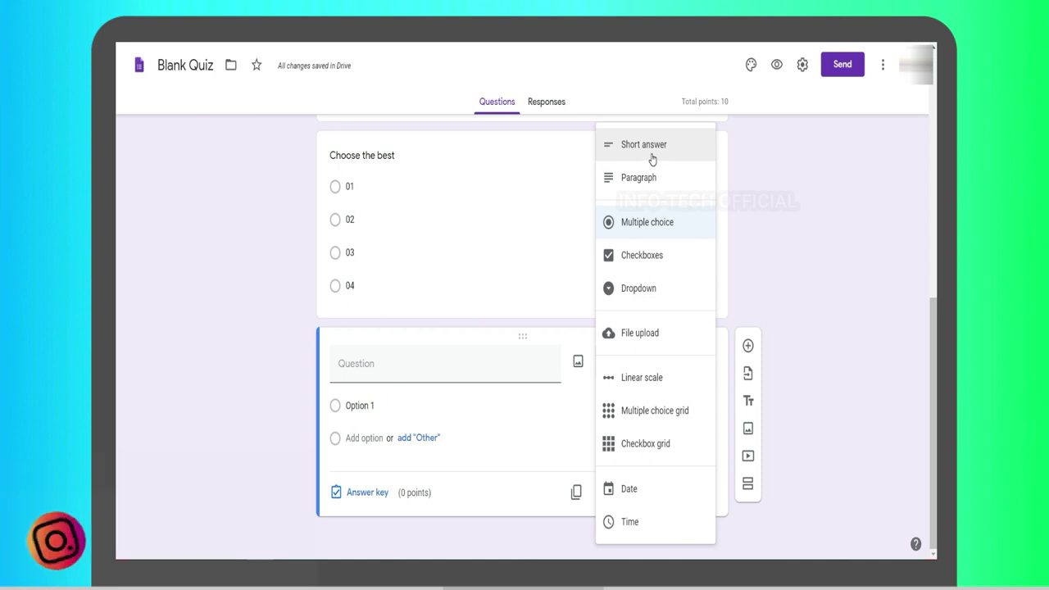
left_click(651, 290)
left_click(396, 379)
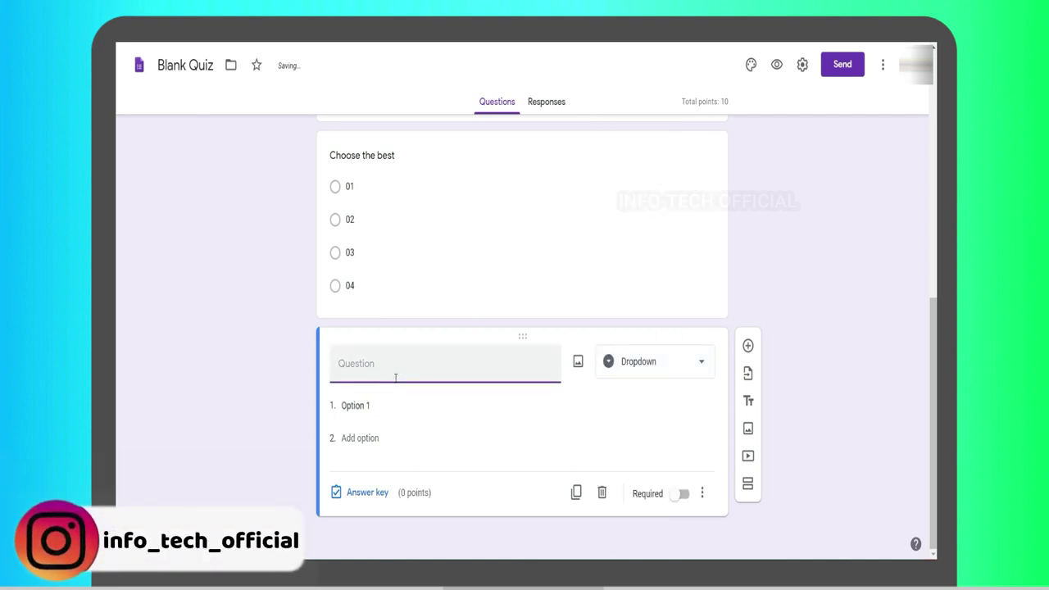
type("hello")
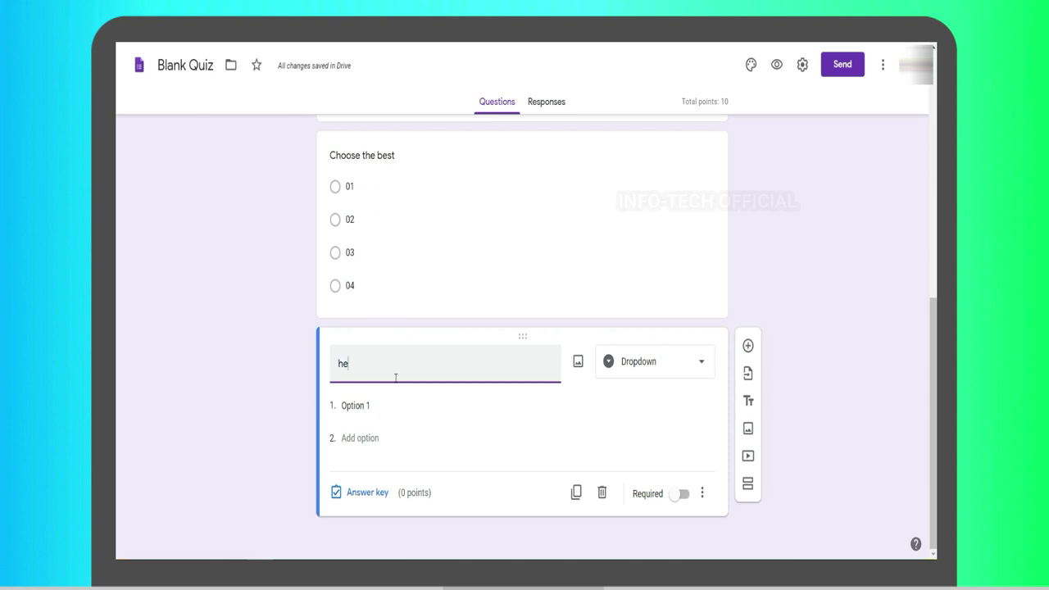
Enter 01, 02 and 03 as the three options of the hello dropdown question.
left_click(379, 400)
type("01")
left_click(360, 437)
type("02")
left_click(366, 470)
type("03")
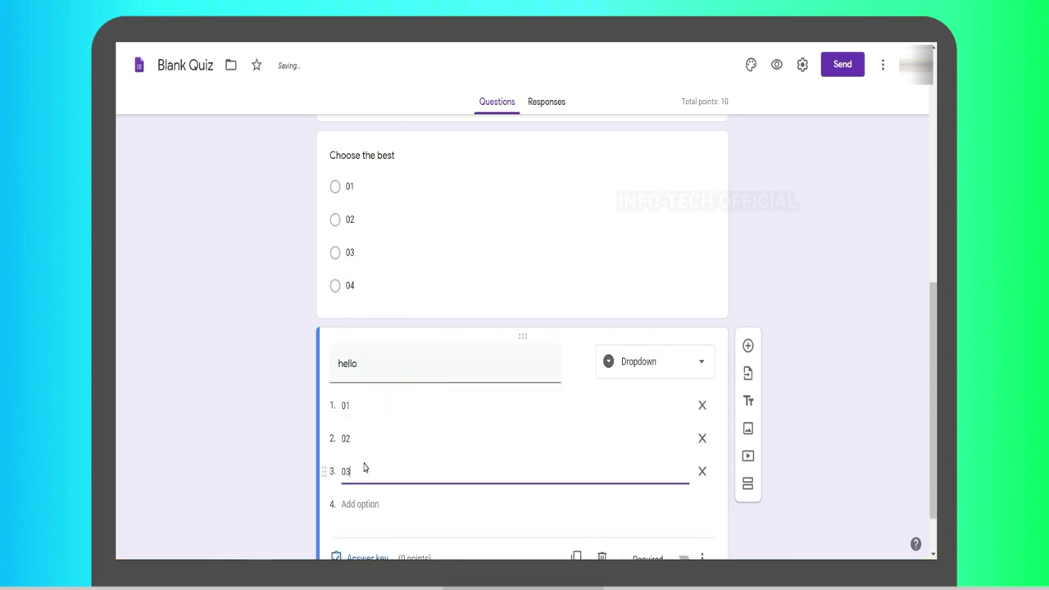
Add a linear scale question titled Feedback below the hello question.
scroll(760, 364, "down", 1)
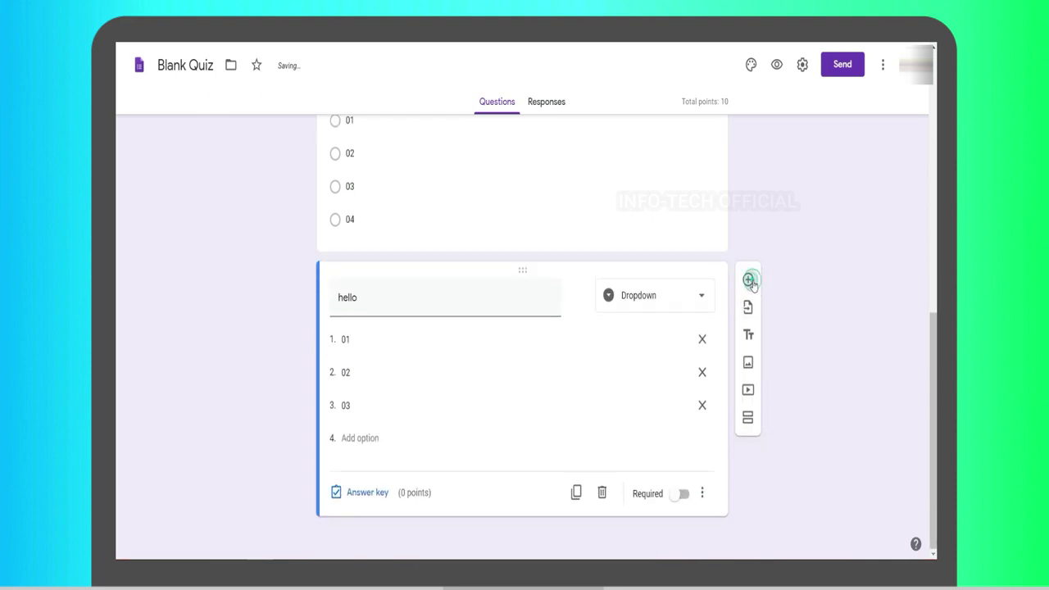
left_click(747, 279)
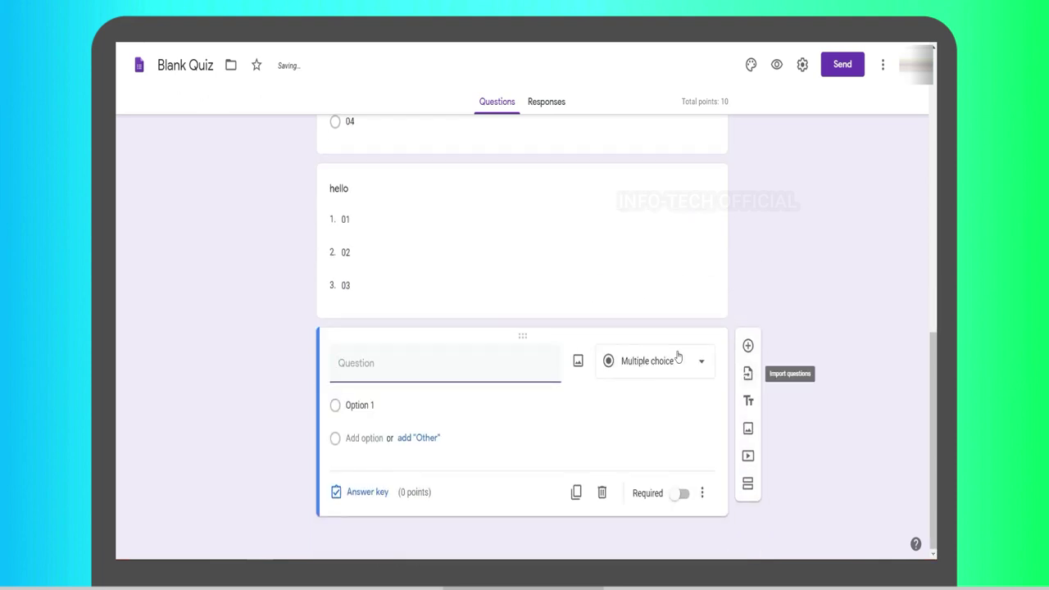
left_click(677, 361)
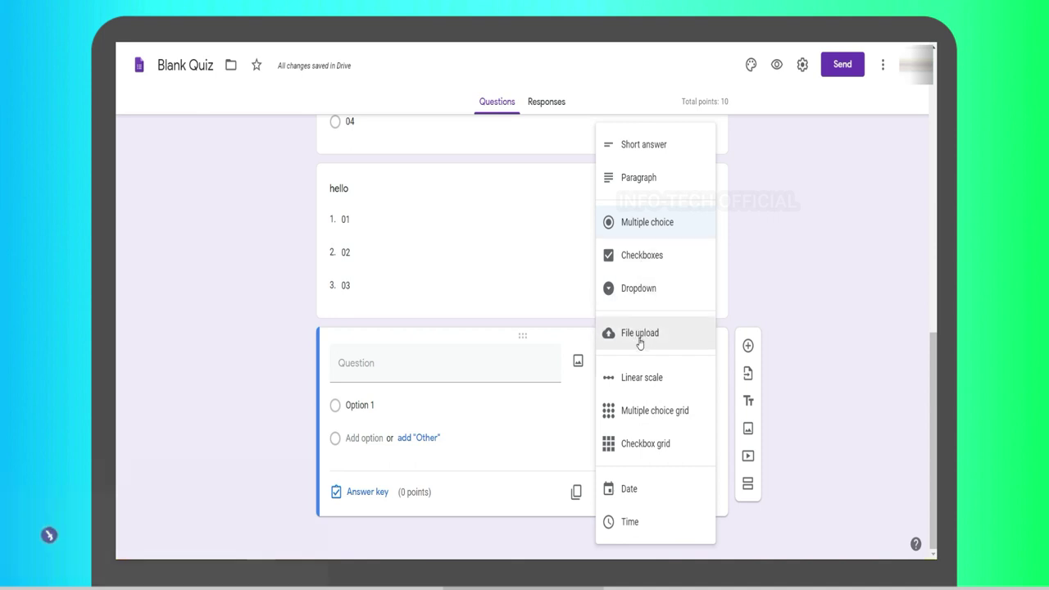
left_click(640, 377)
left_click(355, 372)
type("Fee")
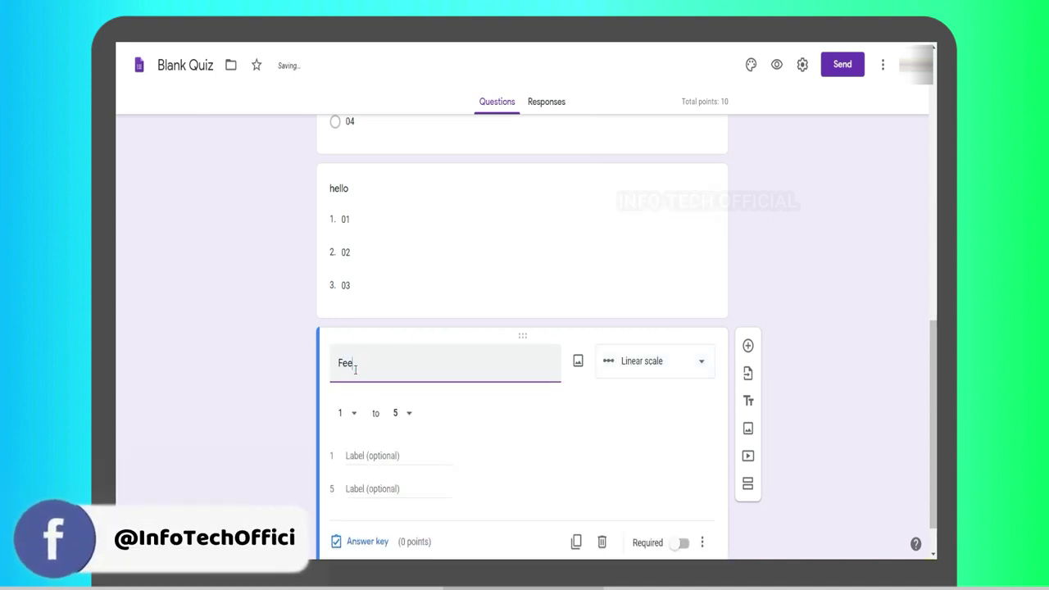
type("dback")
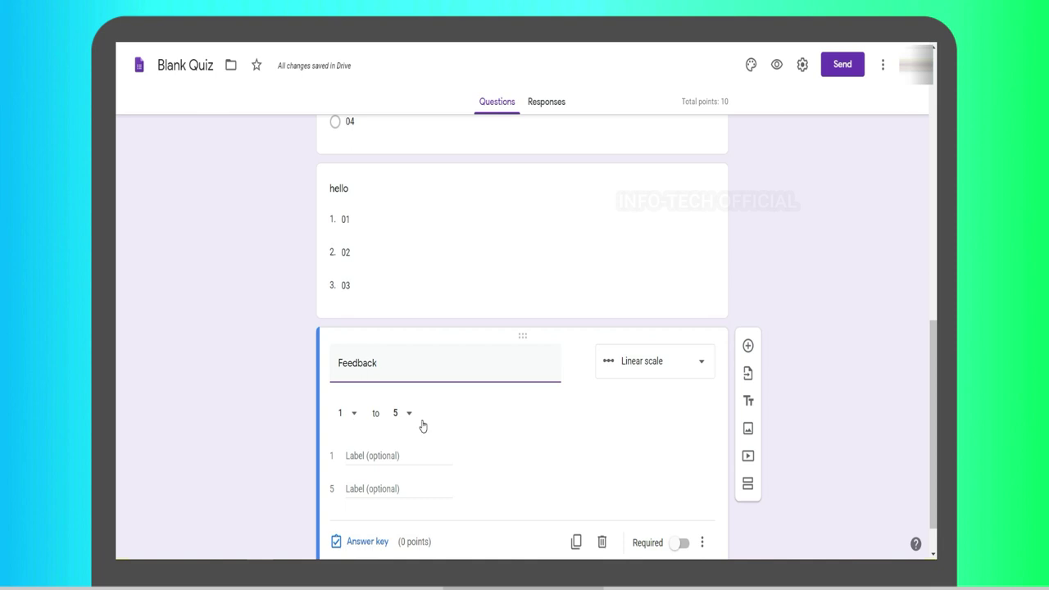
left_click(698, 362)
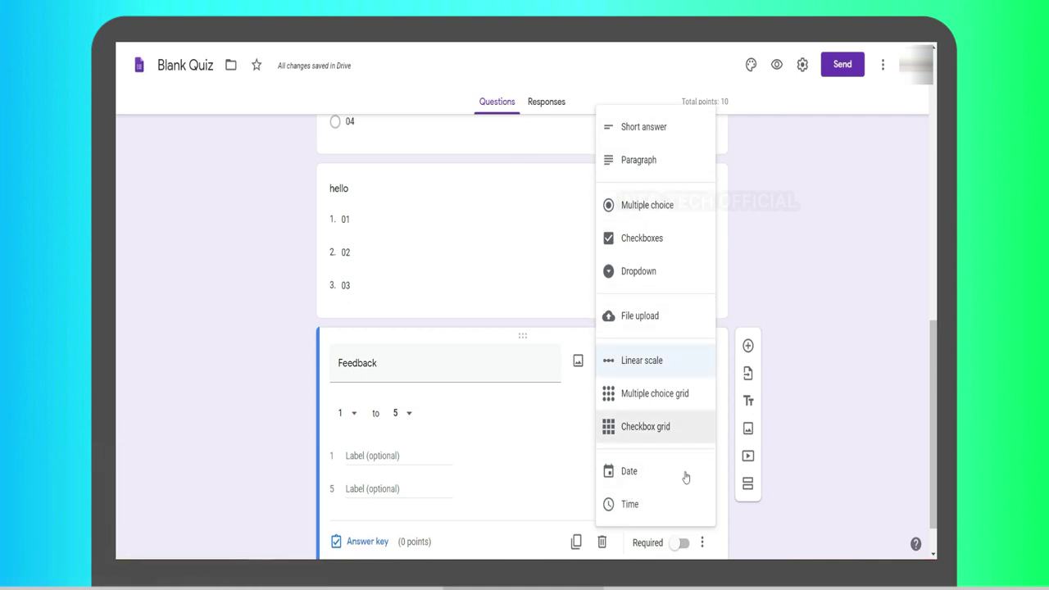
left_click(655, 365)
Make the Feedback and hello questions required, and look over the whole form.
scroll(648, 400, "down", 1)
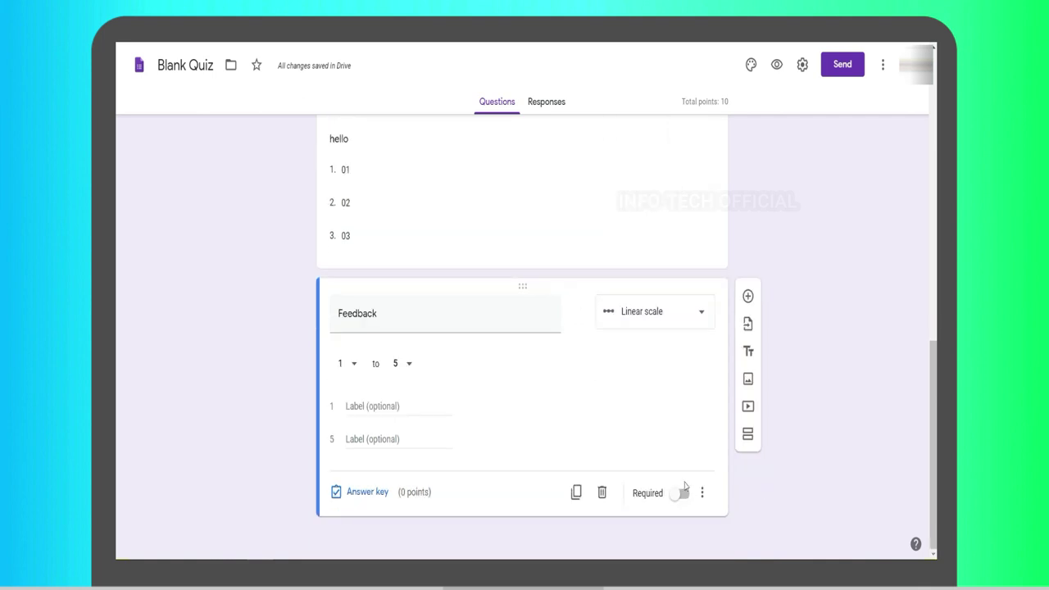
scroll(527, 232, "up", 1)
left_click(499, 300)
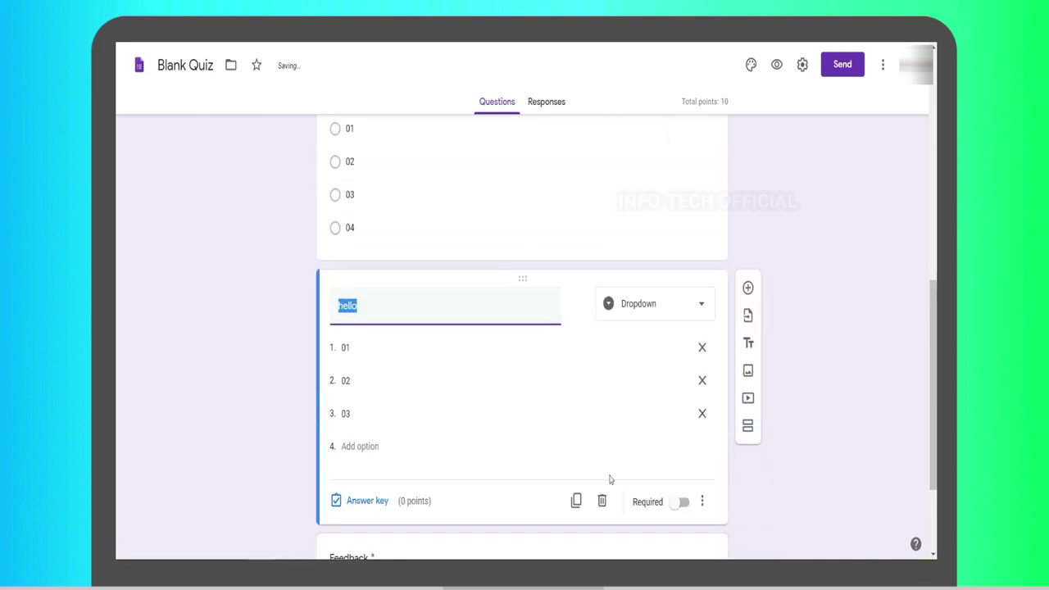
left_click(674, 505)
scroll(501, 192, "up", 10)
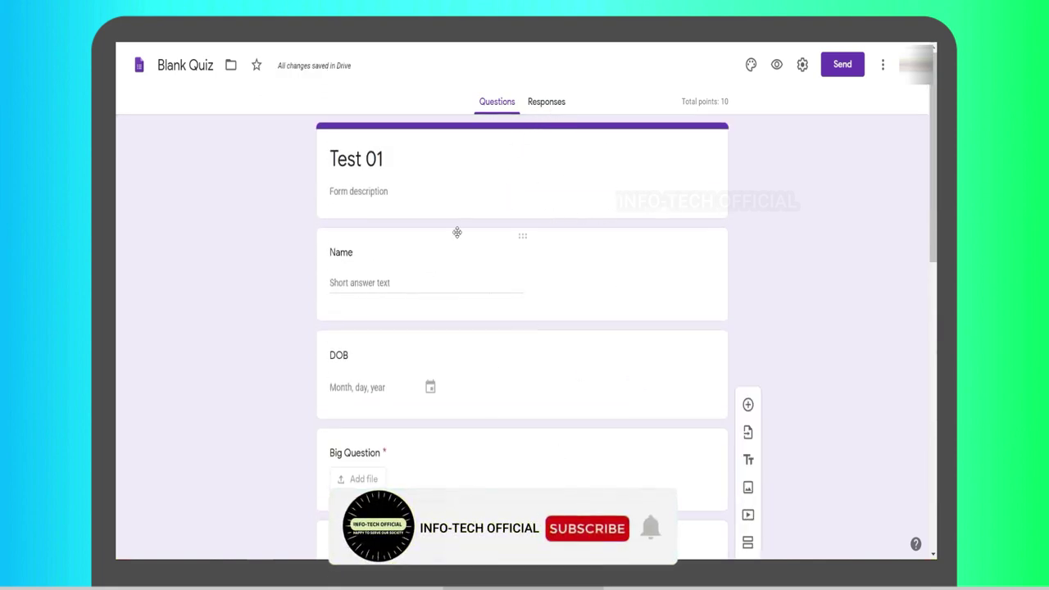
scroll(550, 307, "down", 7)
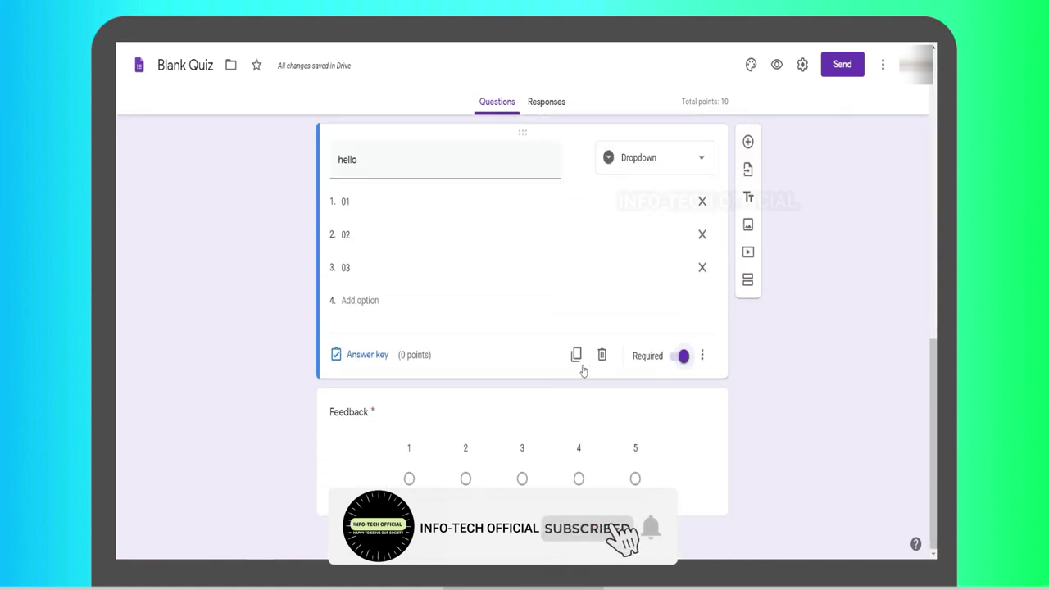
scroll(584, 368, "up", 3)
scroll(573, 379, "up", 6)
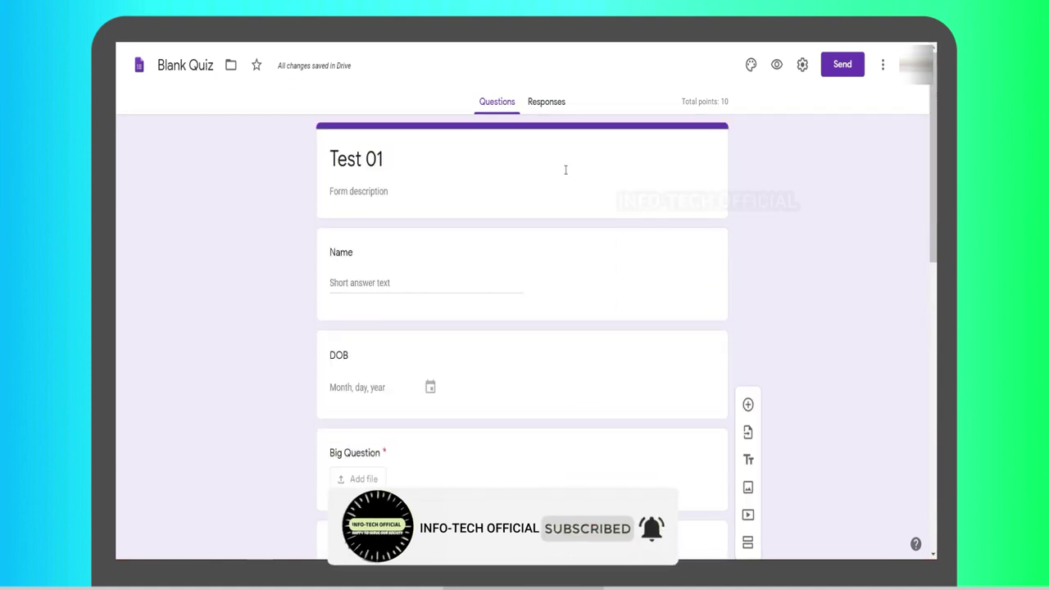